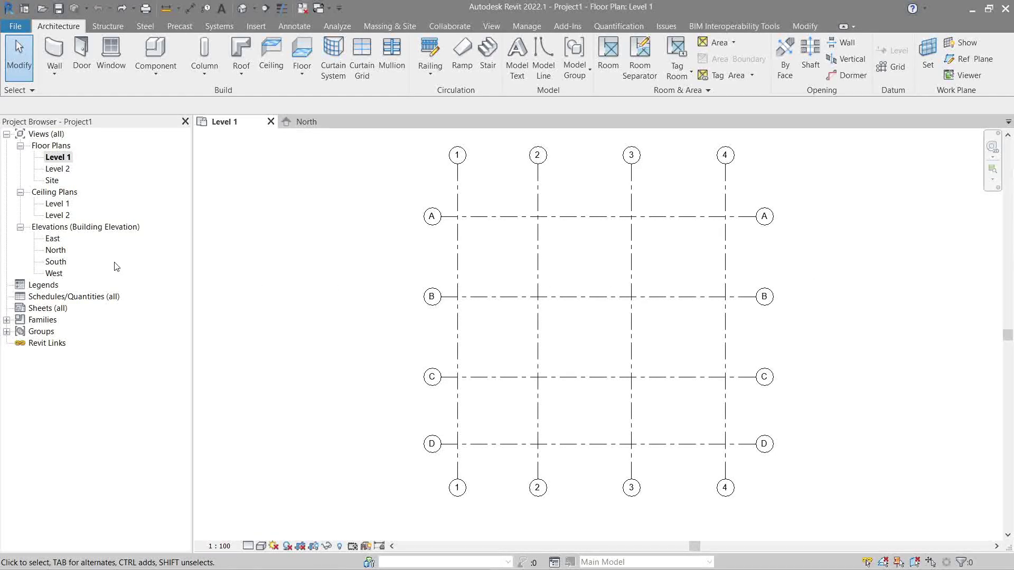
Open the North elevation and select the Level 1 and Level 2 lines
{"action": "left_click", "coordinate": [62, 253]}
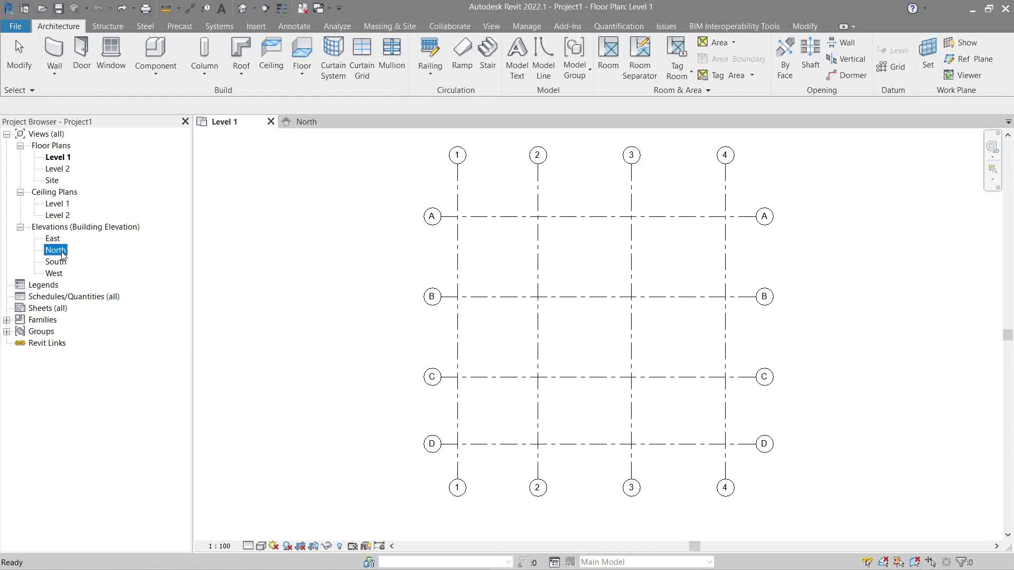
{"action": "double_click", "coordinate": [62, 253]}
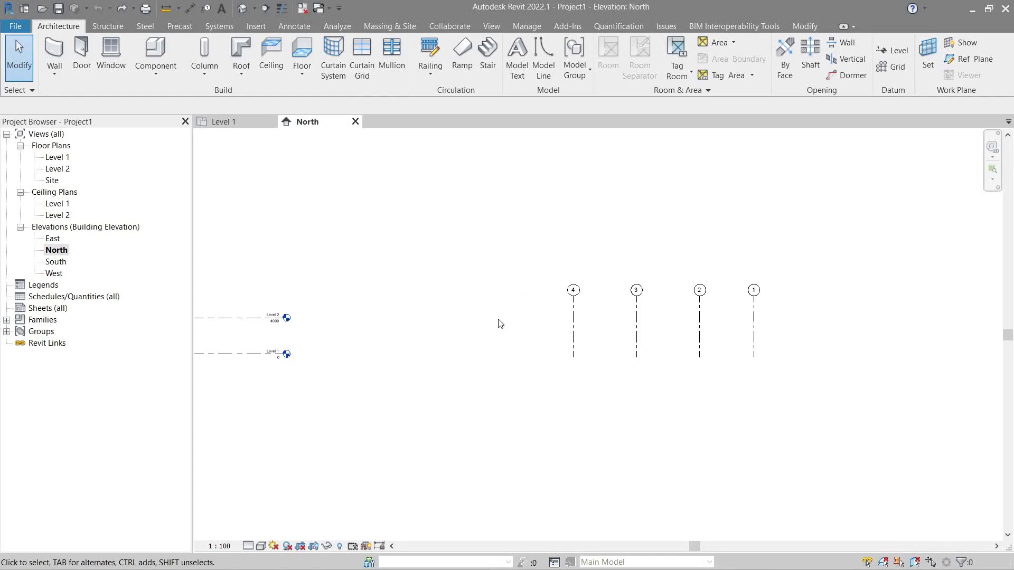
{"action": "left_click_drag", "start_coordinate": [422, 232], "coordinate": [241, 418]}
{"action": "left_click", "coordinate": [382, 338]}
{"action": "scroll", "coordinate": [256, 348], "scroll_direction": "up", "scroll_amount": 3}
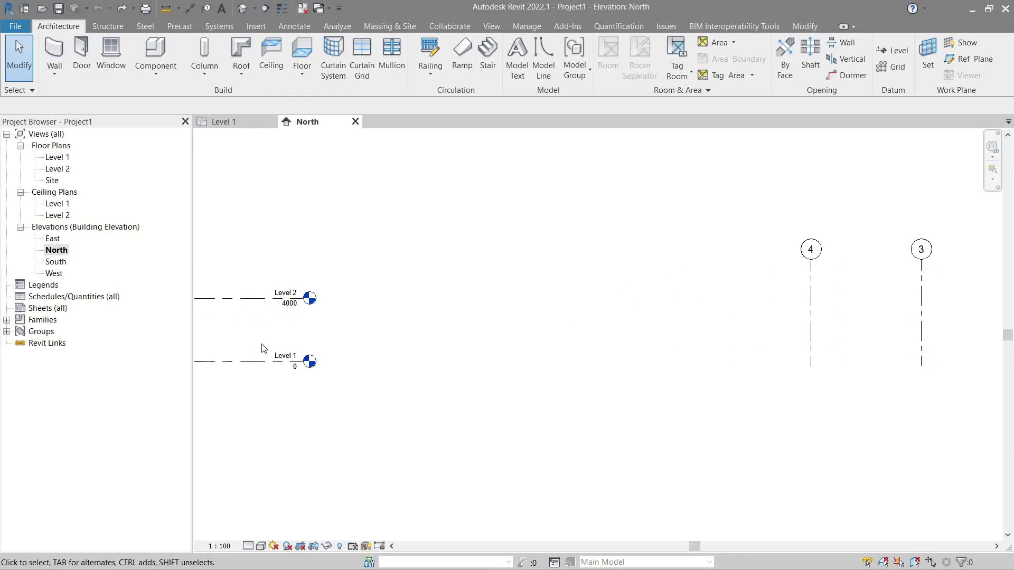
{"action": "left_click_drag", "start_coordinate": [458, 206], "coordinate": [281, 412]}
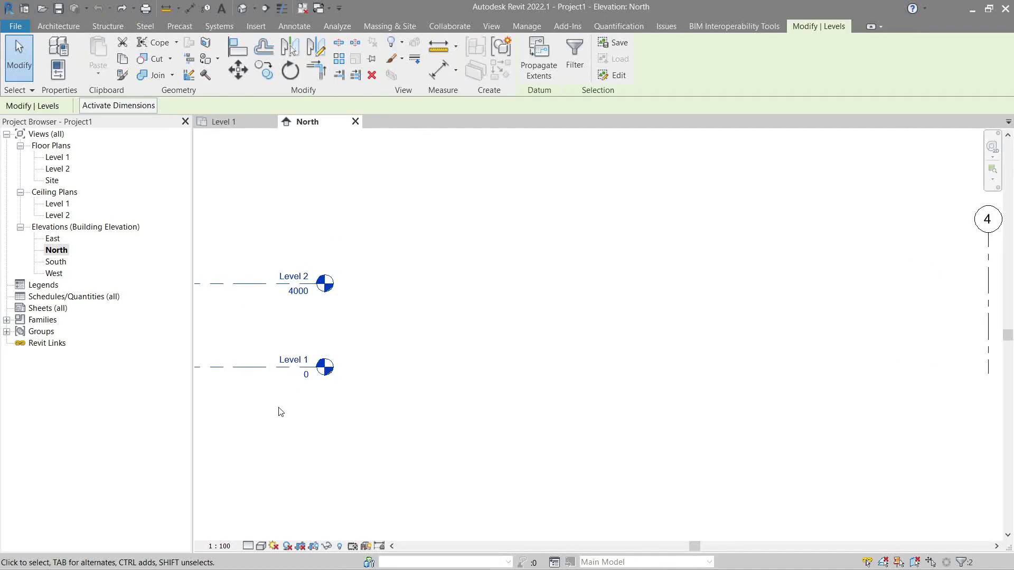
{"action": "left_click", "coordinate": [315, 372]}
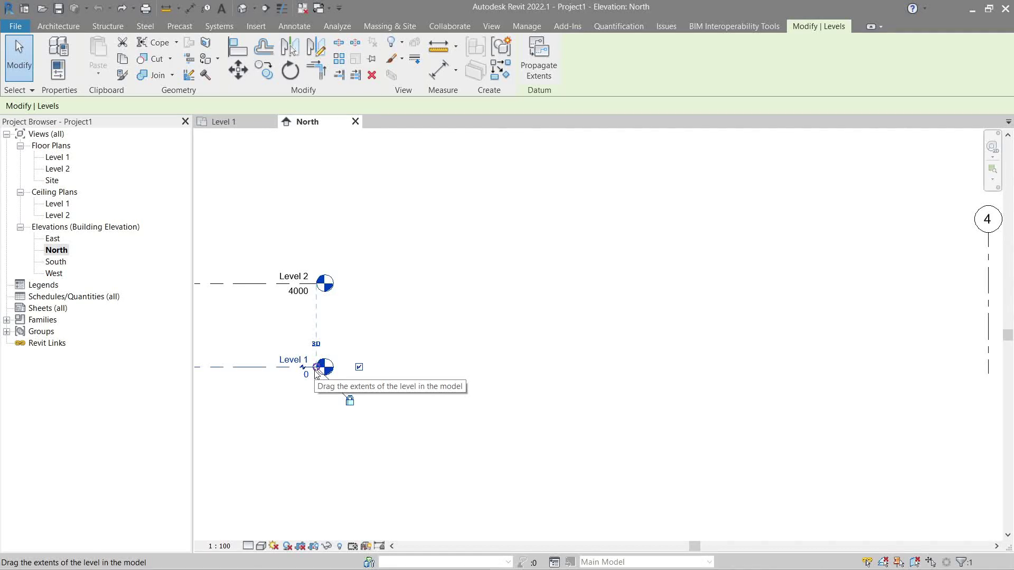
{"action": "scroll", "coordinate": [316, 372], "scroll_direction": "up", "scroll_amount": 5}
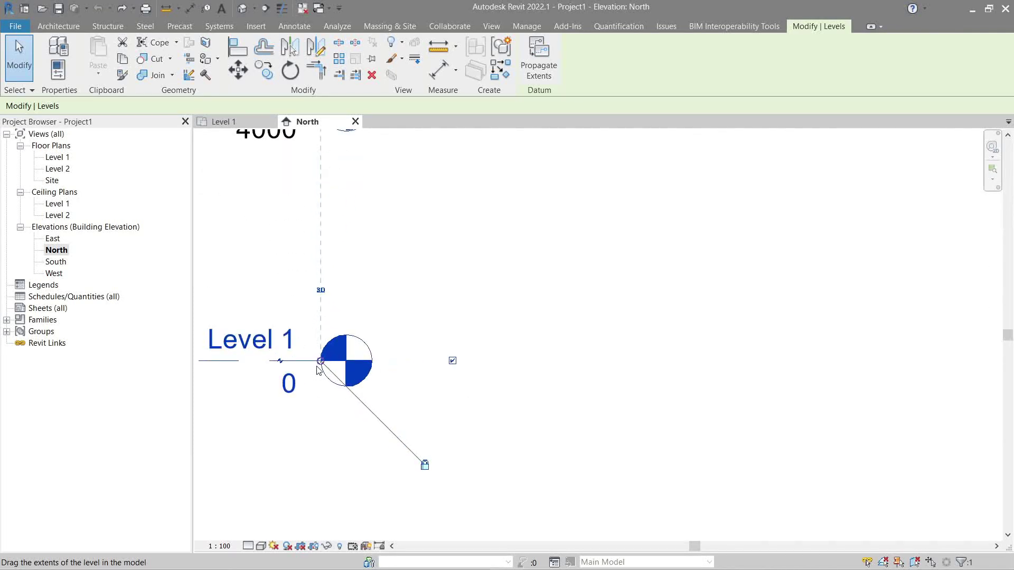
{"action": "scroll", "coordinate": [320, 365], "scroll_direction": "down", "scroll_amount": 5}
Drag the level ends right so the Level 1 and Level 2 heads sit past grid 1
{"action": "left_click_drag", "start_coordinate": [324, 363], "coordinate": [694, 363]}
{"action": "middle_click_drag", "start_coordinate": [695, 363], "coordinate": [417, 387]}
{"action": "scroll", "coordinate": [417, 387], "scroll_direction": "down", "scroll_amount": 2}
{"action": "left_click_drag", "start_coordinate": [465, 390], "coordinate": [742, 386]}
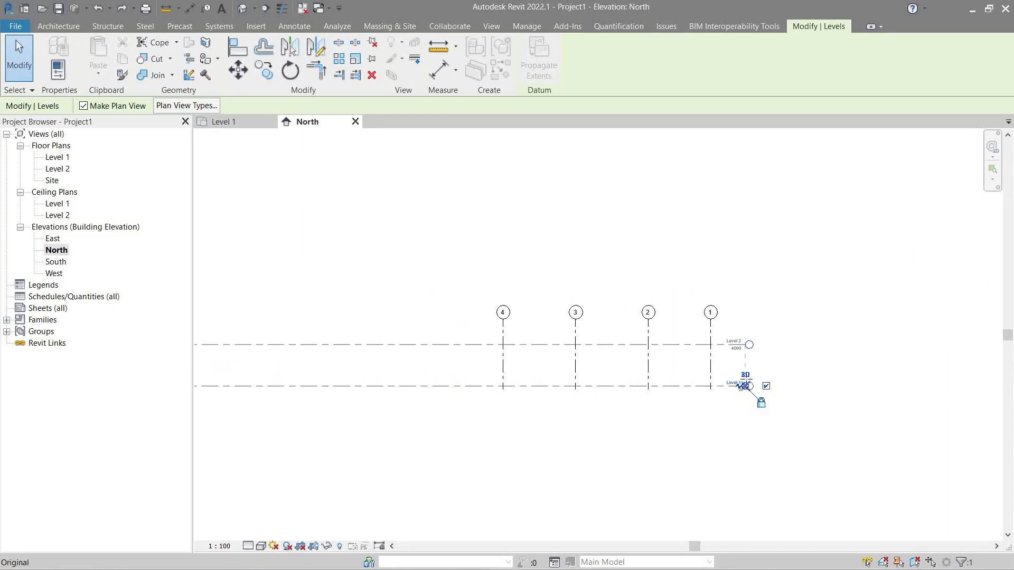
{"action": "middle_click_drag", "start_coordinate": [716, 390], "coordinate": [550, 404]}
{"action": "left_click_drag", "start_coordinate": [582, 399], "coordinate": [664, 399]}
{"action": "left_click", "coordinate": [561, 425]}
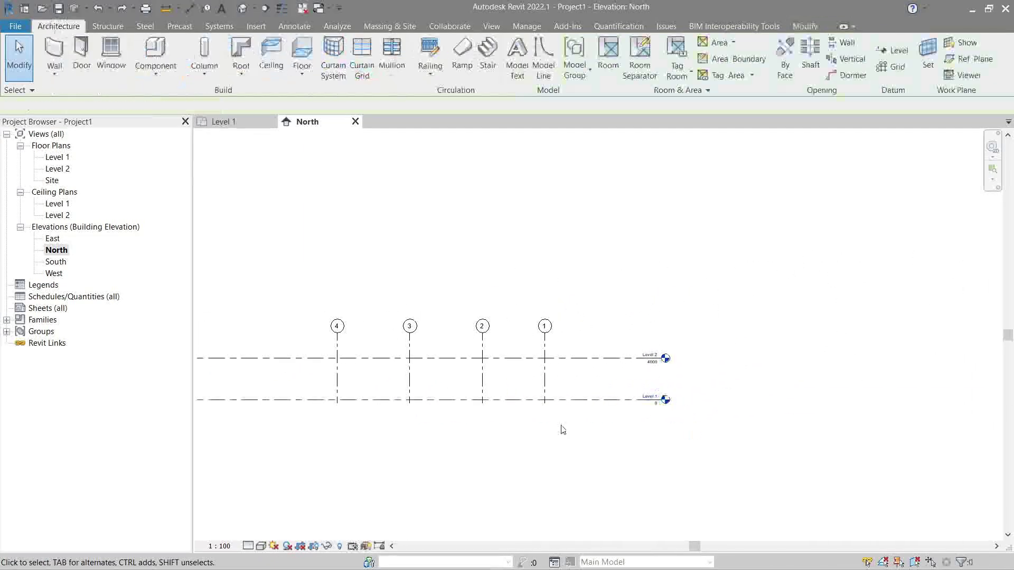
Shorten the levels' left ends inward toward grid 4
{"action": "scroll", "coordinate": [444, 428], "scroll_direction": "up", "scroll_amount": 2}
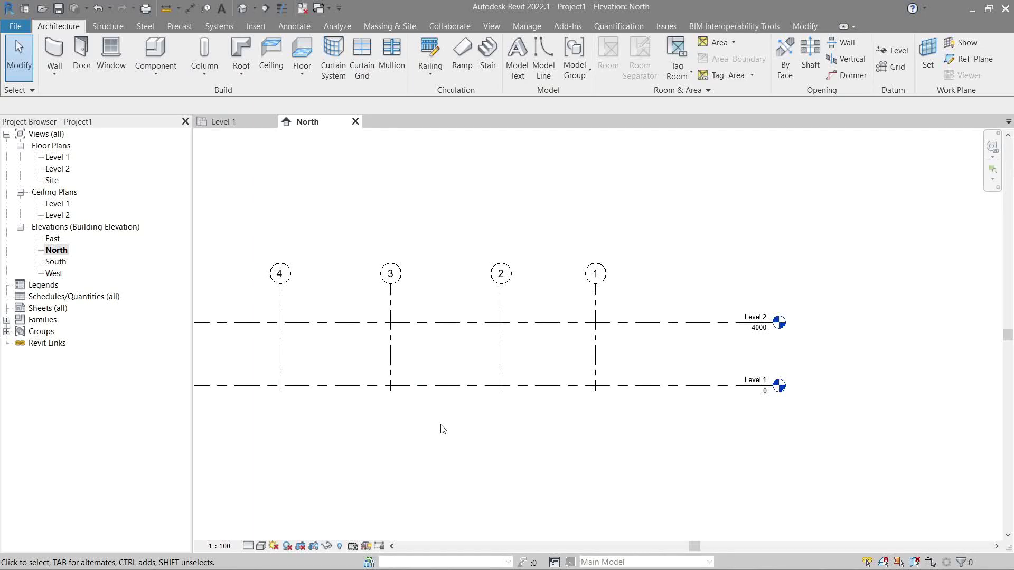
{"action": "scroll", "coordinate": [442, 429], "scroll_direction": "down", "scroll_amount": 3}
{"action": "middle_click_drag", "start_coordinate": [442, 425], "coordinate": [769, 395]}
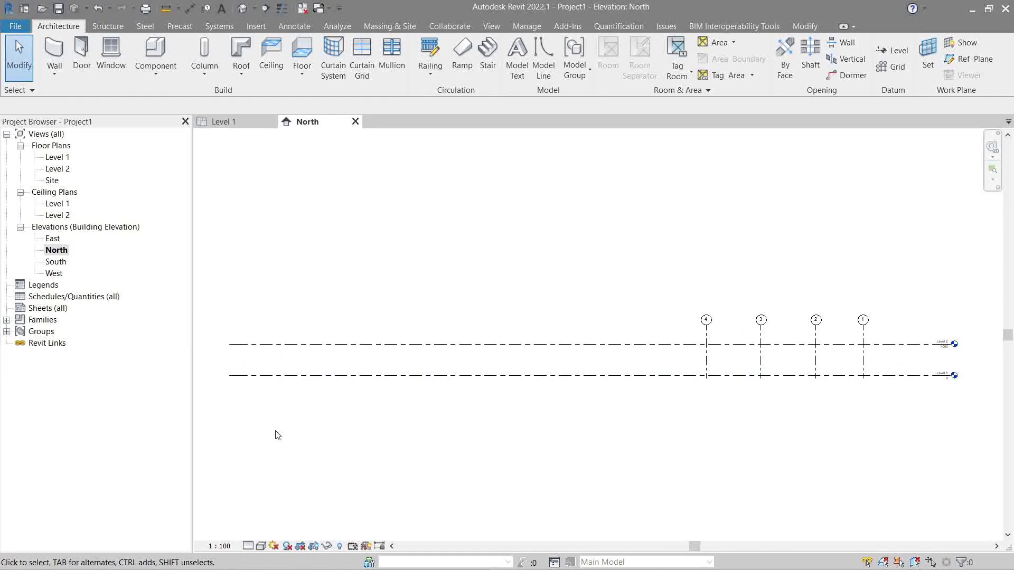
{"action": "left_click", "coordinate": [238, 376]}
{"action": "left_click_drag", "start_coordinate": [229, 375], "coordinate": [628, 377]}
{"action": "middle_click_drag", "start_coordinate": [720, 421], "coordinate": [512, 453]}
{"action": "left_click", "coordinate": [590, 455]}
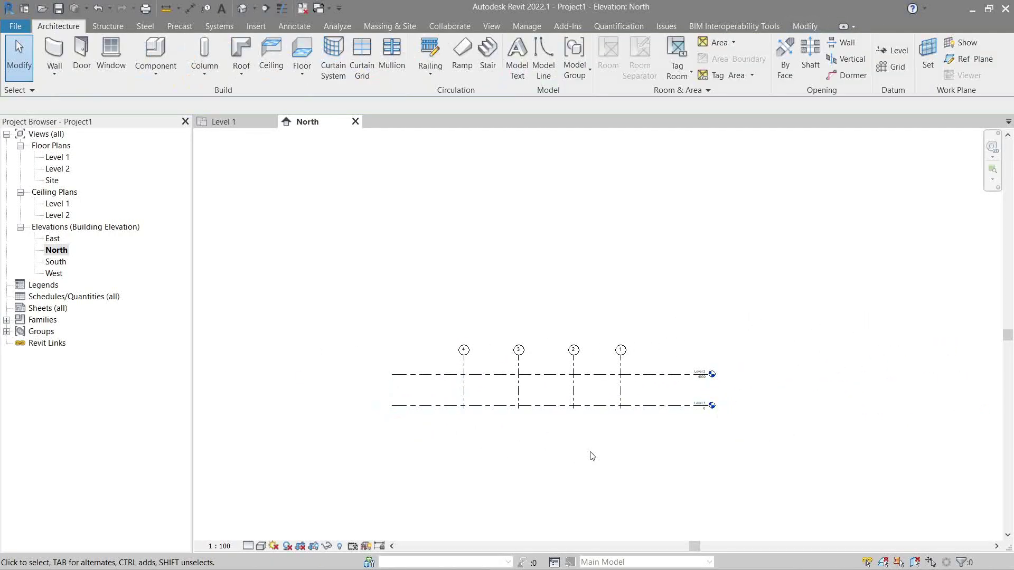
{"action": "scroll", "coordinate": [591, 455], "scroll_direction": "up", "scroll_amount": 3}
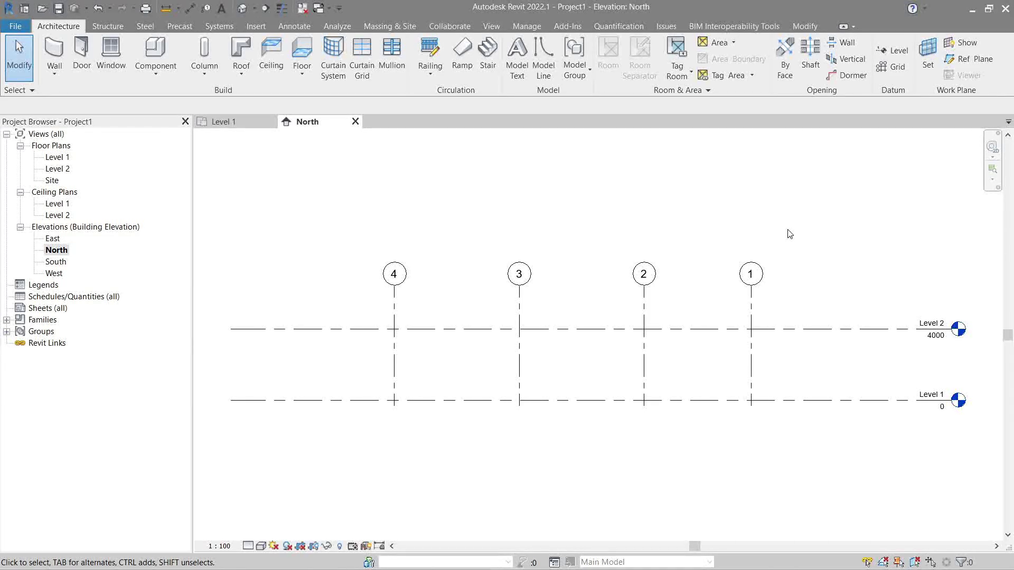
Extend grids 1–4 upward above Level 2 and downward below Level 1 using grid 1's end grips
{"action": "left_click_drag", "start_coordinate": [810, 228], "coordinate": [341, 311]}
{"action": "key", "text": "Escape"}
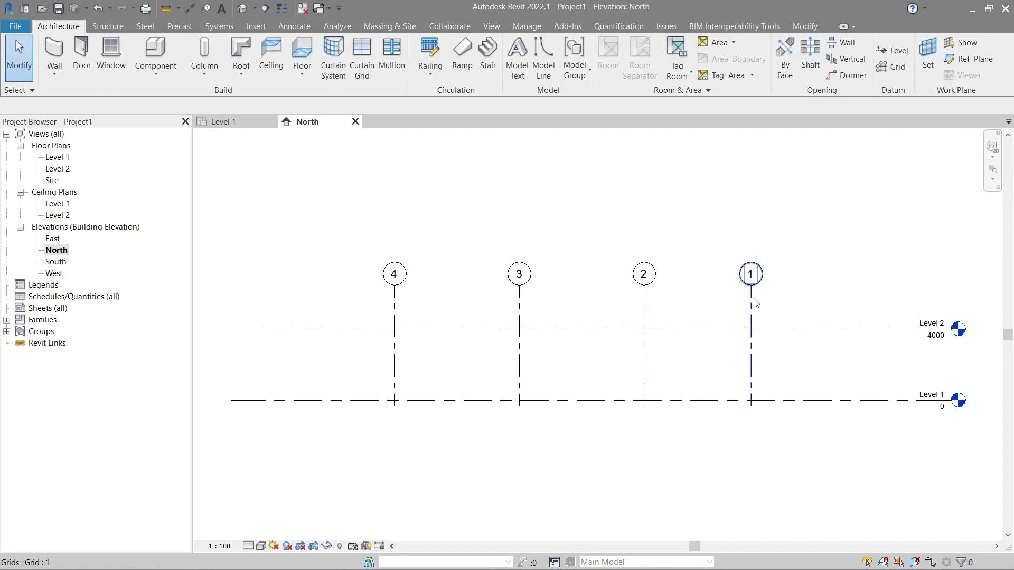
{"action": "left_click", "coordinate": [754, 302]}
{"action": "left_click_drag", "start_coordinate": [751, 285], "coordinate": [751, 173]}
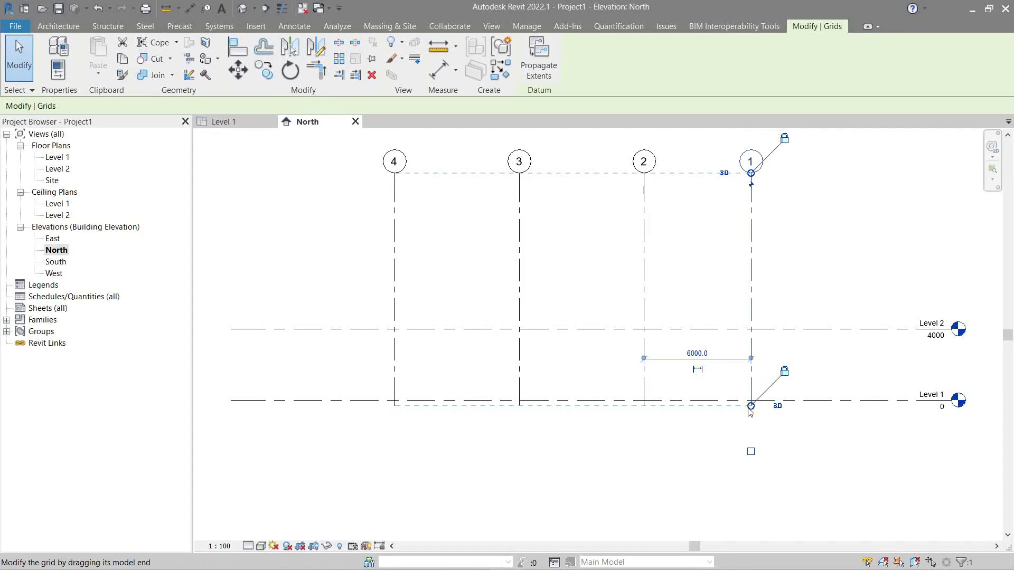
{"action": "left_click_drag", "start_coordinate": [751, 412], "coordinate": [751, 485]}
{"action": "key", "text": "Escape"}
Check grid 1's new extents, then select the Level 2 line
{"action": "middle_click_drag", "start_coordinate": [905, 239], "coordinate": [810, 258]}
{"action": "scroll", "coordinate": [866, 253], "scroll_direction": "down", "scroll_amount": 1}
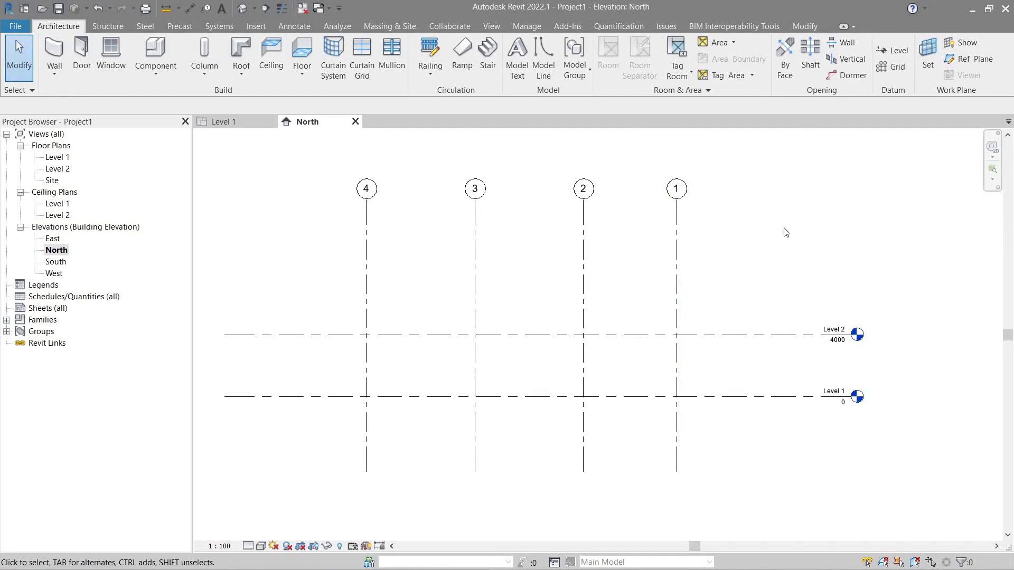
{"action": "left_click", "coordinate": [679, 261]}
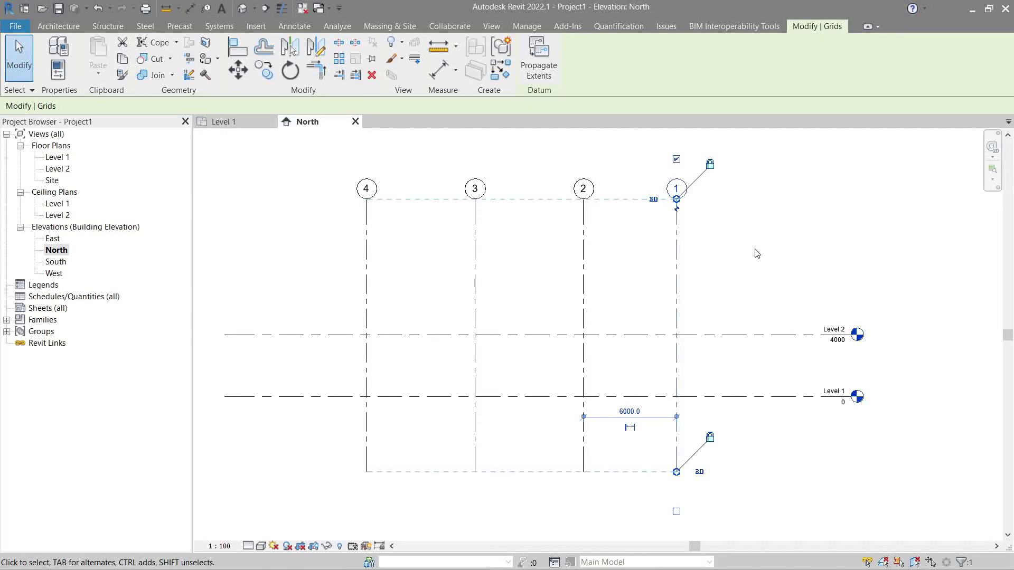
{"action": "key", "text": "Escape"}
{"action": "middle_click_drag", "start_coordinate": [756, 251], "coordinate": [718, 264]}
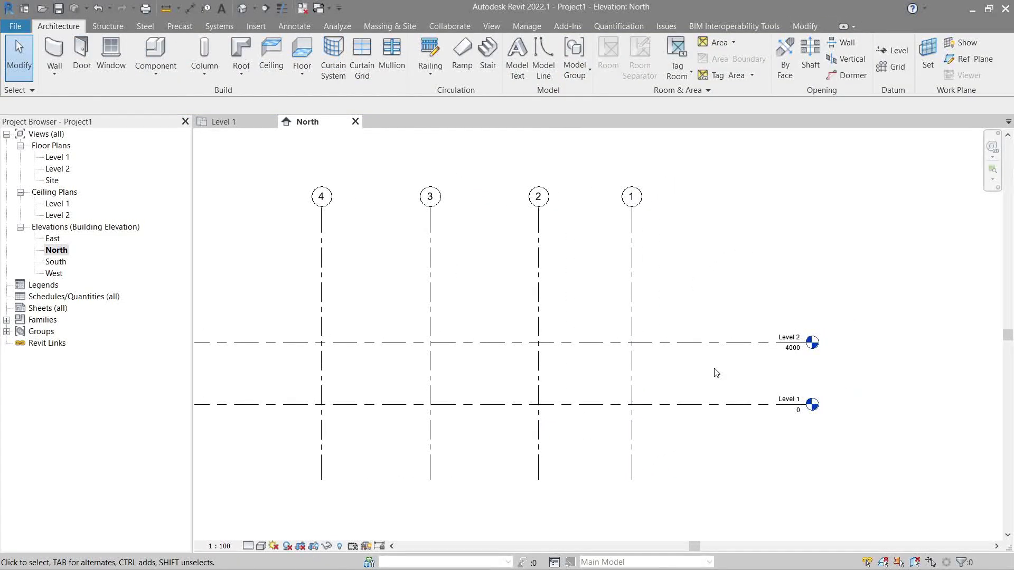
{"action": "left_click", "coordinate": [711, 344]}
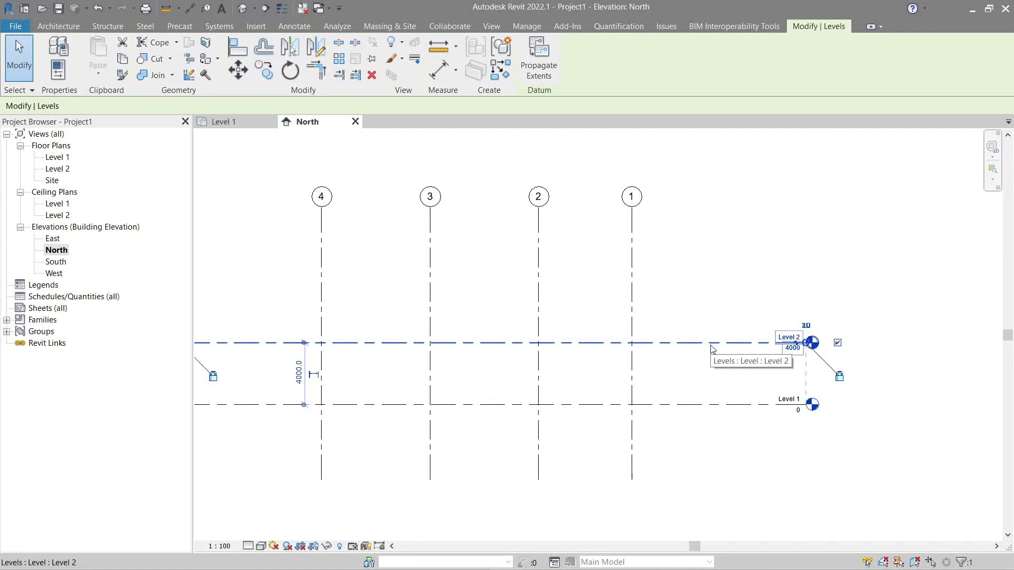
Copy Level 2 upward twice to create Level 3 at 6700 and Level 4 at 10200
{"action": "key", "text": "c"}
{"action": "key", "text": "c"}
{"action": "left_click", "coordinate": [711, 343]}
{"action": "left_click", "coordinate": [713, 300]}
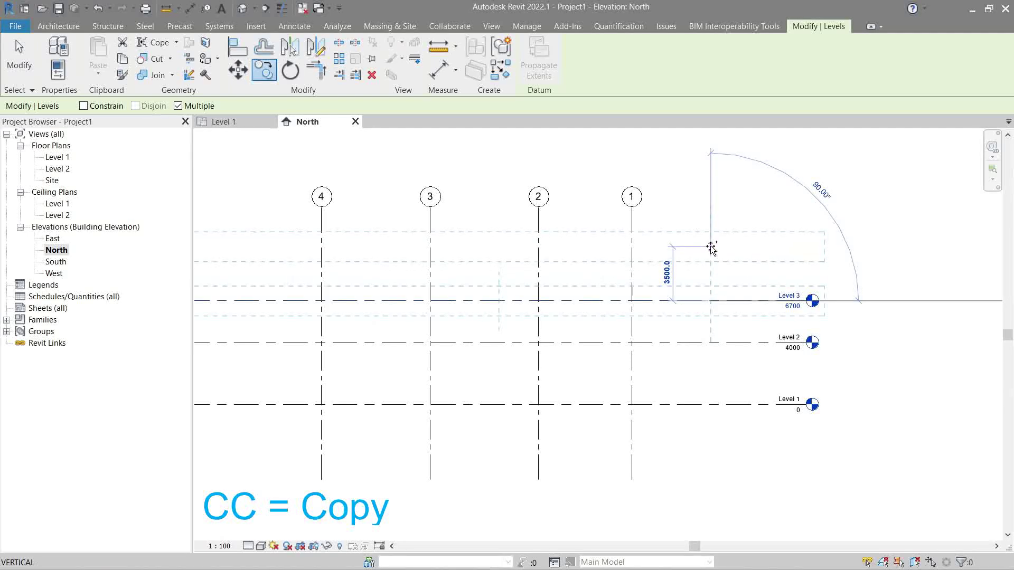
{"action": "left_click", "coordinate": [711, 247]}
{"action": "key", "text": "Escape"}
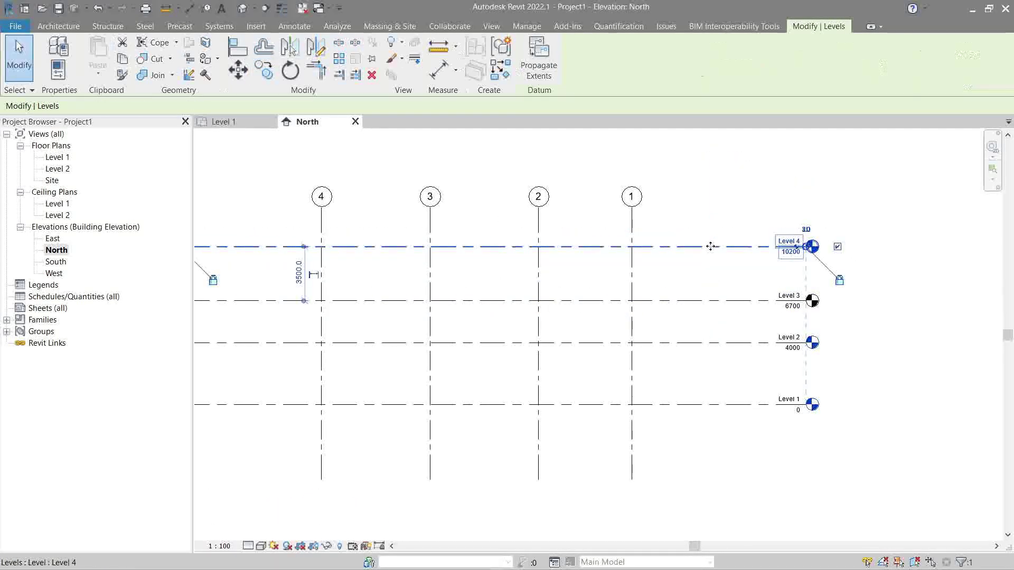
{"action": "key", "text": "Escape"}
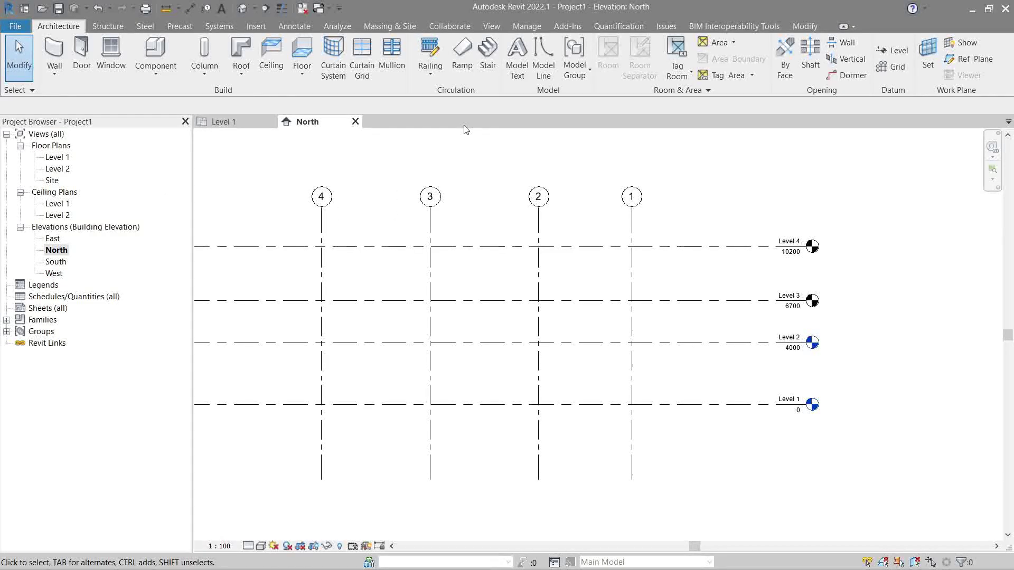
Turn on the Properties palette from View > User Interface and dock it below the Project Browser
{"action": "left_click", "coordinate": [498, 30]}
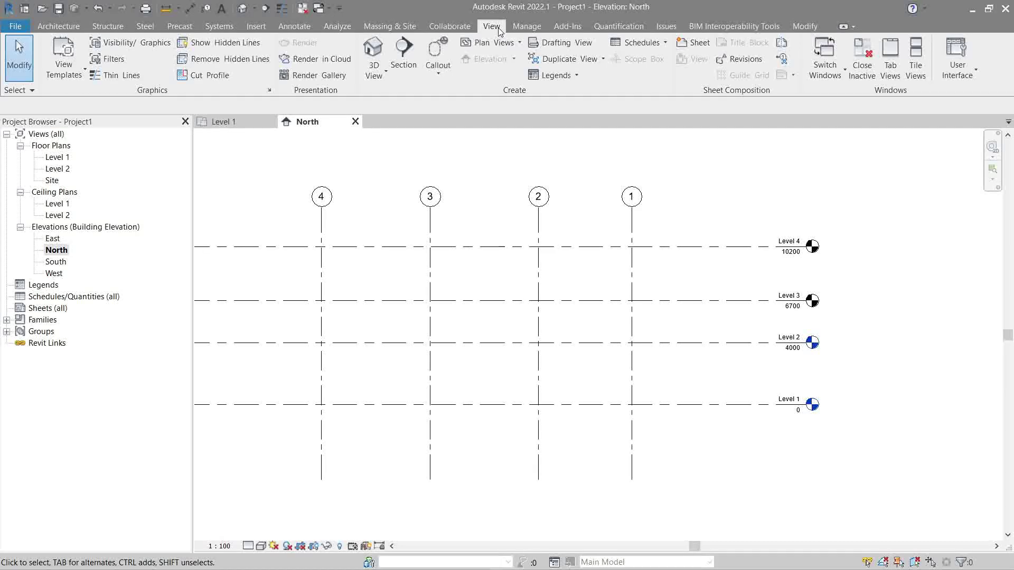
{"action": "left_click", "coordinate": [955, 65]}
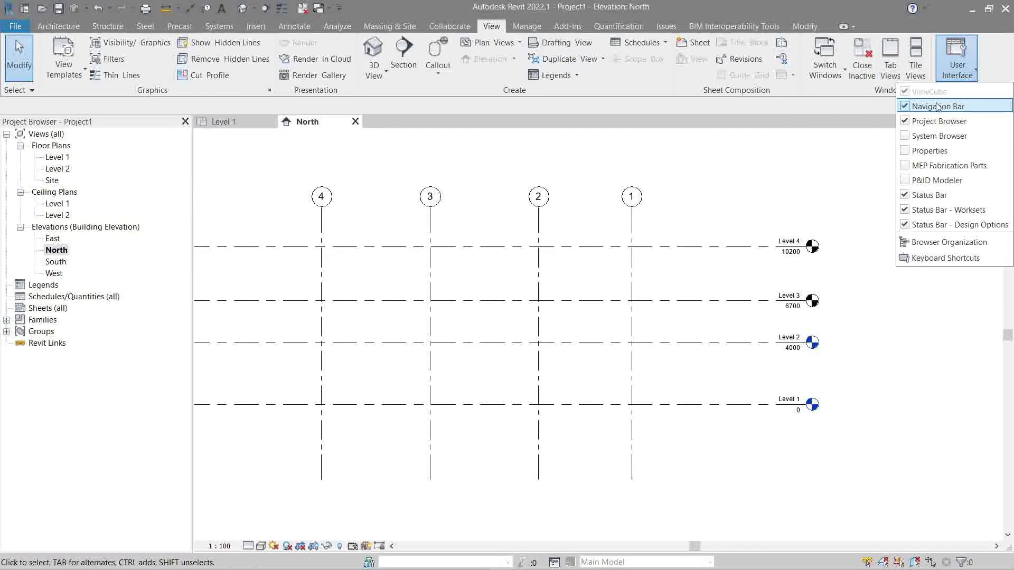
{"action": "left_click", "coordinate": [927, 151]}
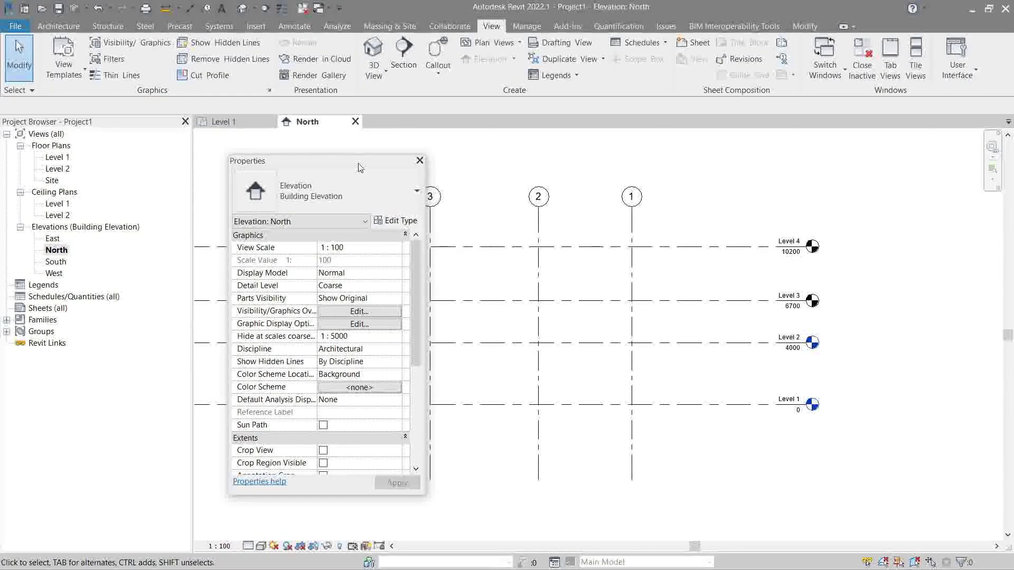
{"action": "left_click_drag", "start_coordinate": [373, 169], "coordinate": [146, 549]}
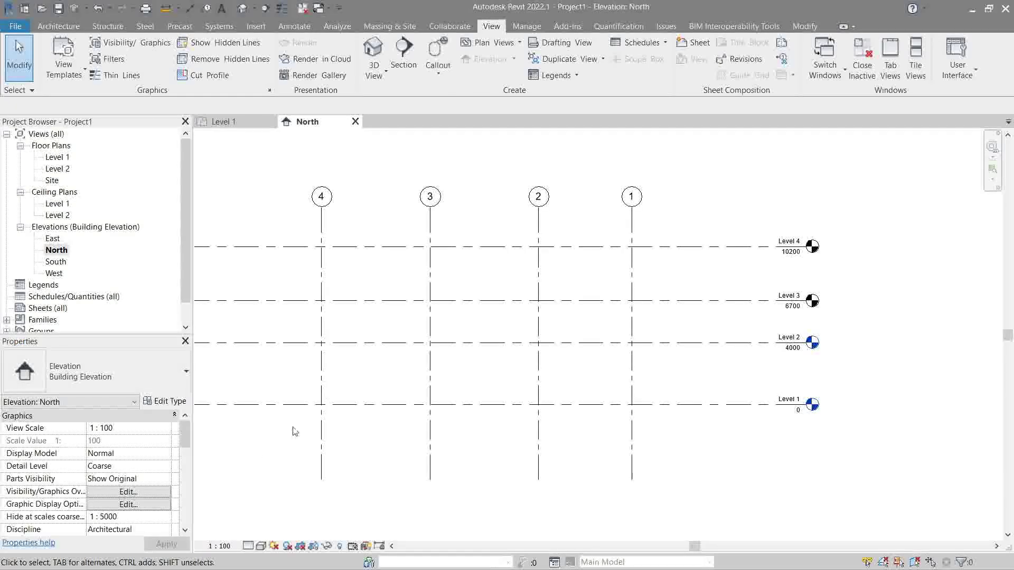
{"action": "scroll", "coordinate": [105, 450], "scroll_direction": "down", "scroll_amount": 1}
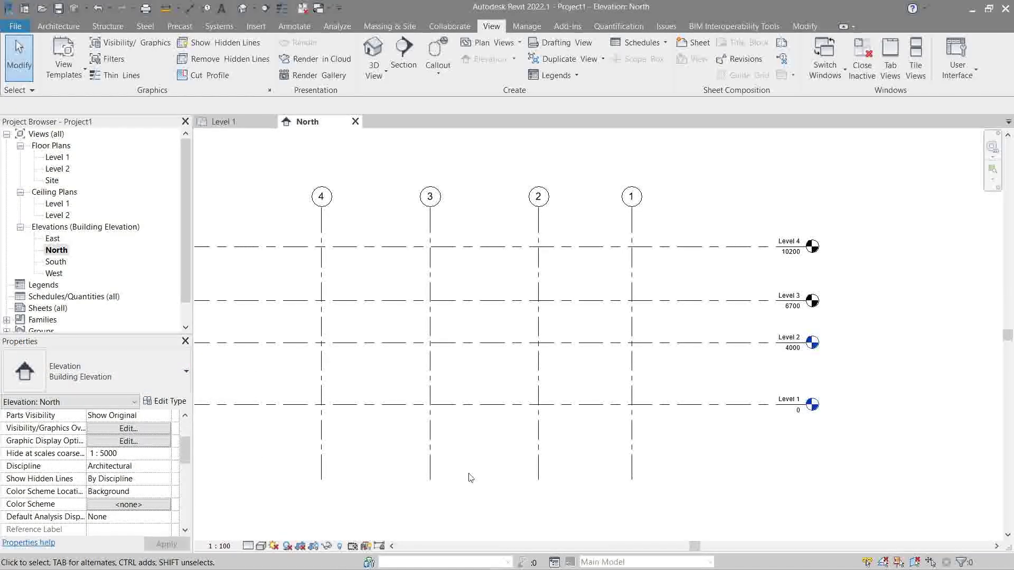
{"action": "middle_click_drag", "start_coordinate": [437, 340], "coordinate": [505, 333]}
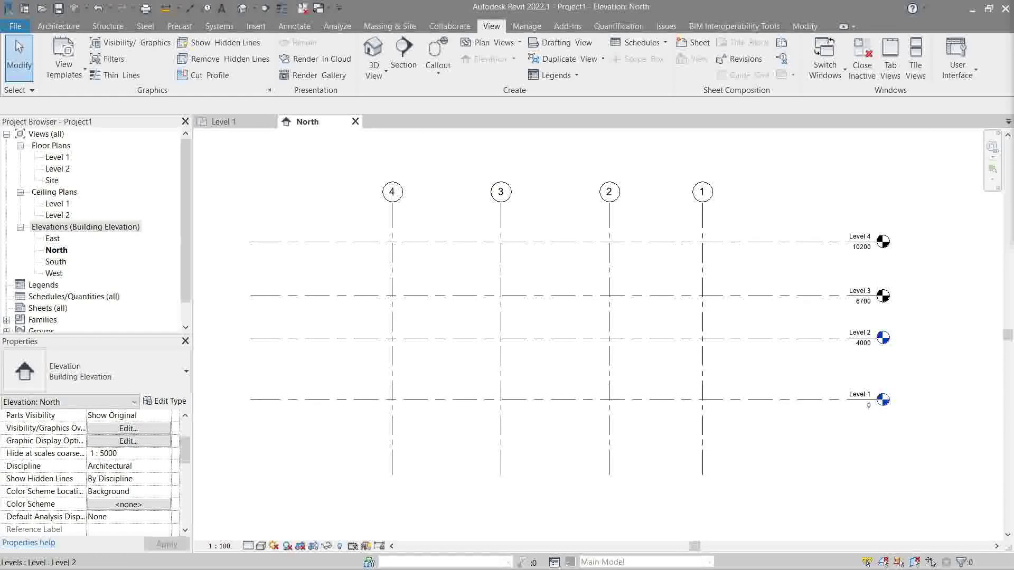
{"action": "scroll", "coordinate": [917, 395], "scroll_direction": "up", "scroll_amount": 3}
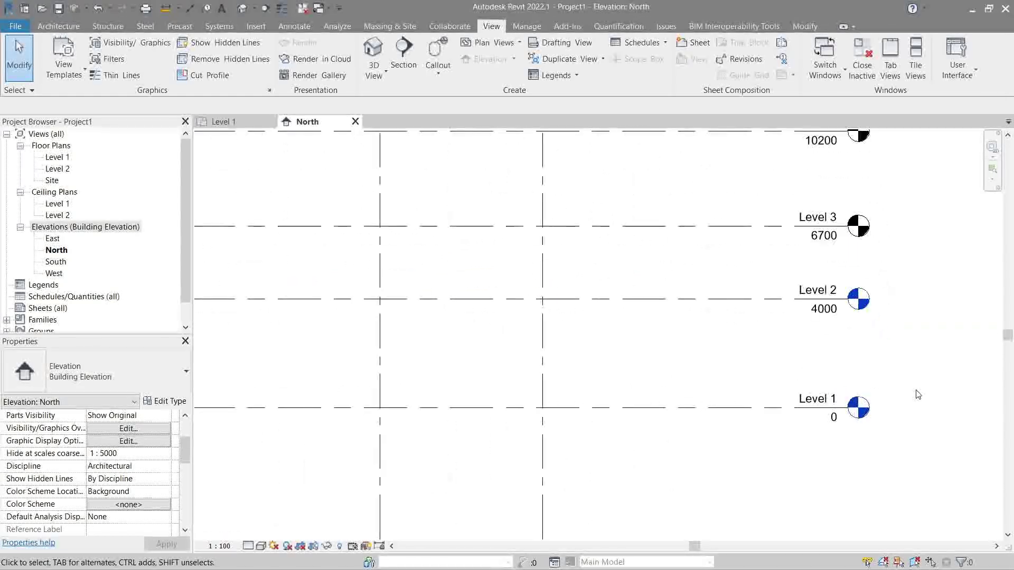
{"action": "middle_click_drag", "start_coordinate": [916, 394], "coordinate": [801, 384]}
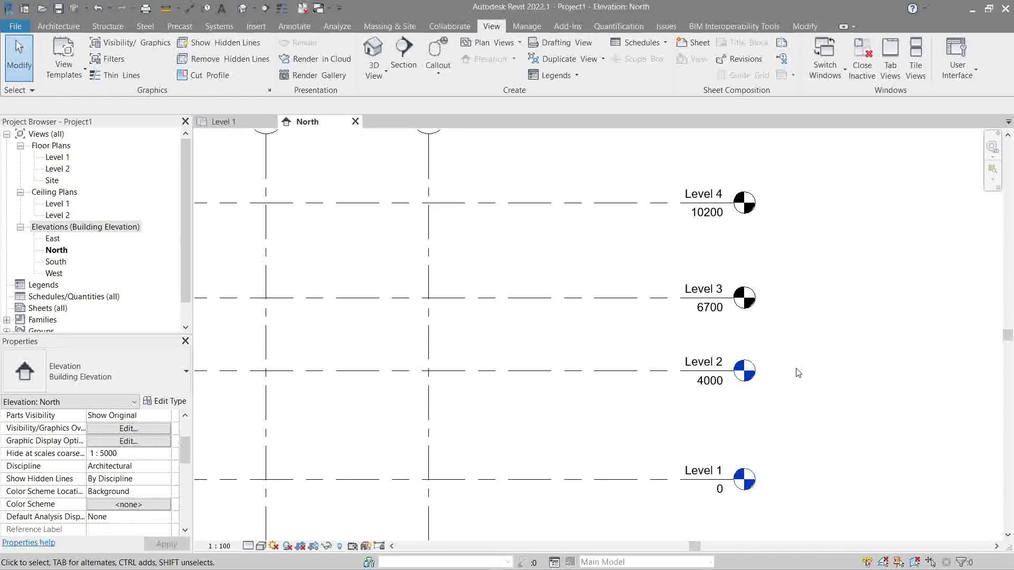
{"action": "left_click", "coordinate": [127, 227]}
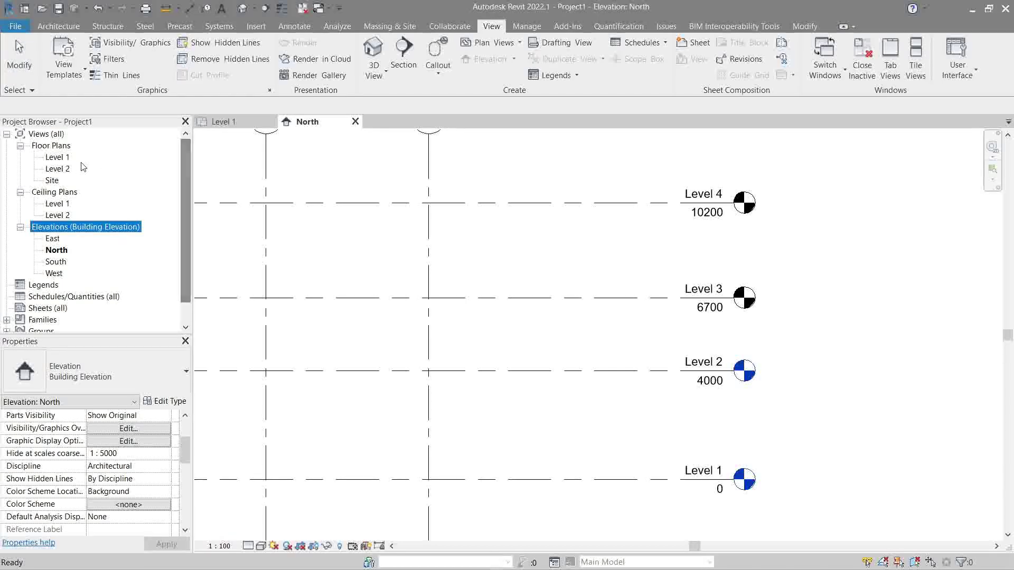
{"action": "left_click", "coordinate": [58, 157]}
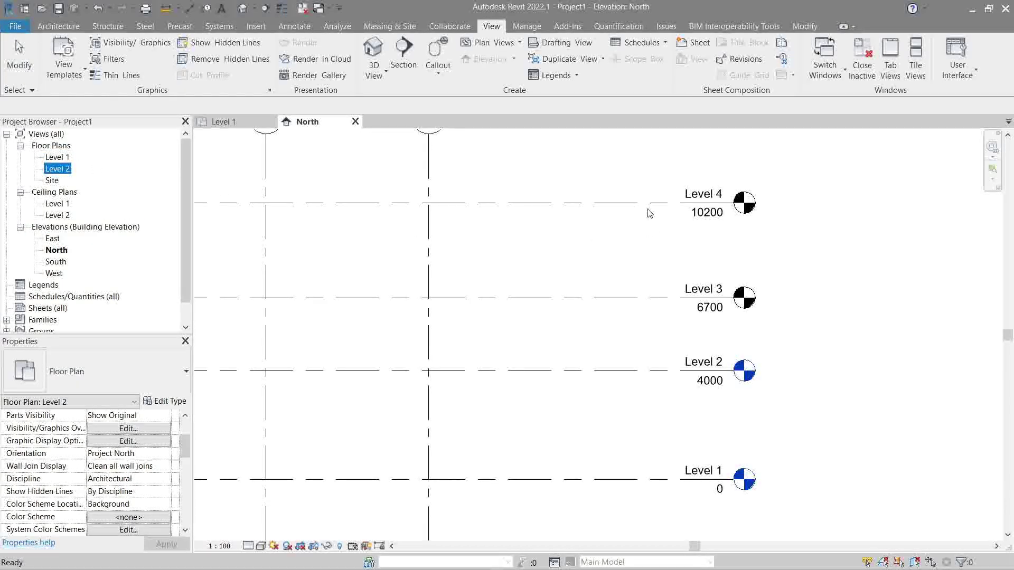
{"action": "left_click", "coordinate": [594, 270]}
{"action": "left_click", "coordinate": [57, 157]}
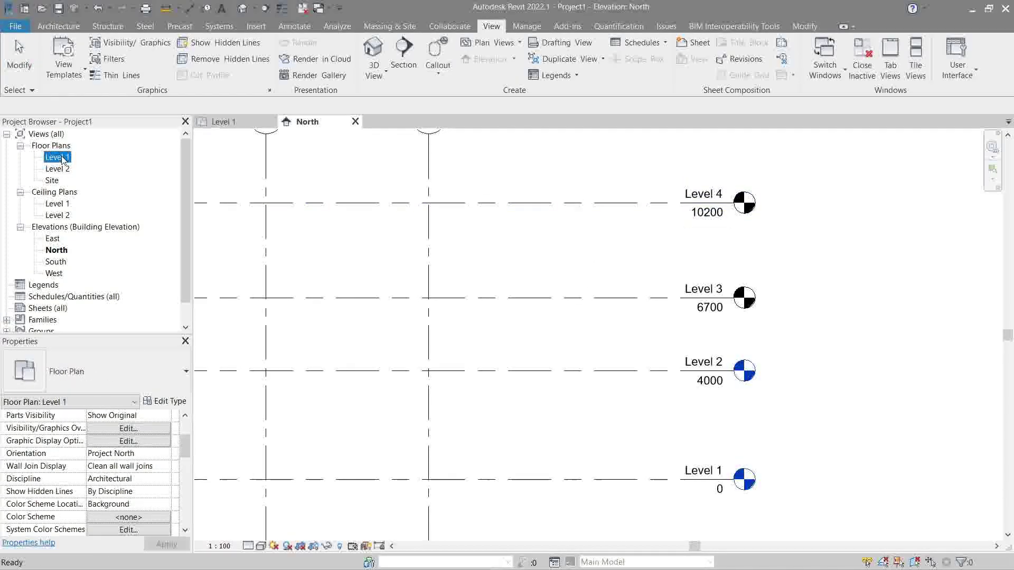
{"action": "left_click", "coordinate": [550, 272]}
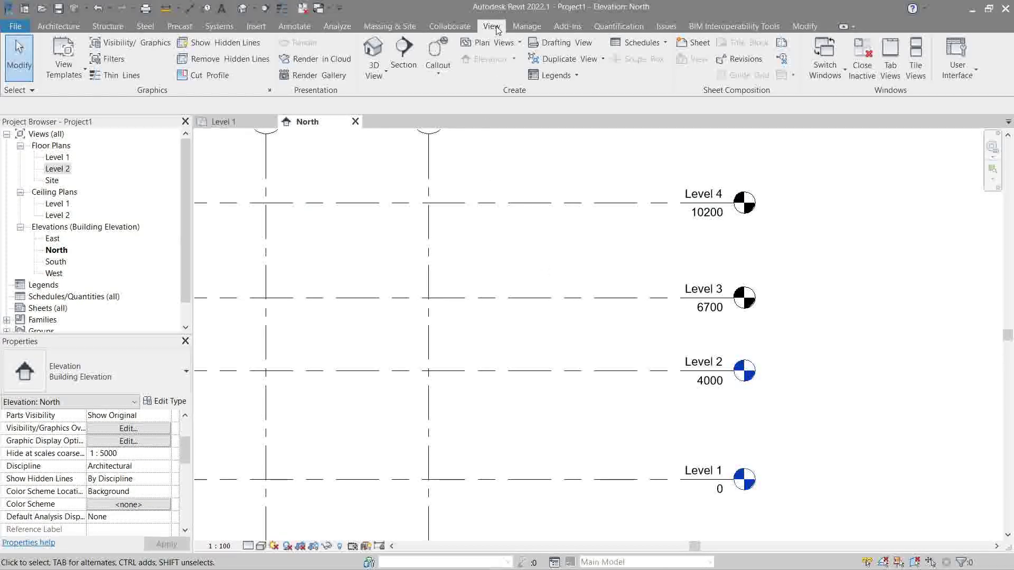
{"action": "left_click", "coordinate": [497, 44]}
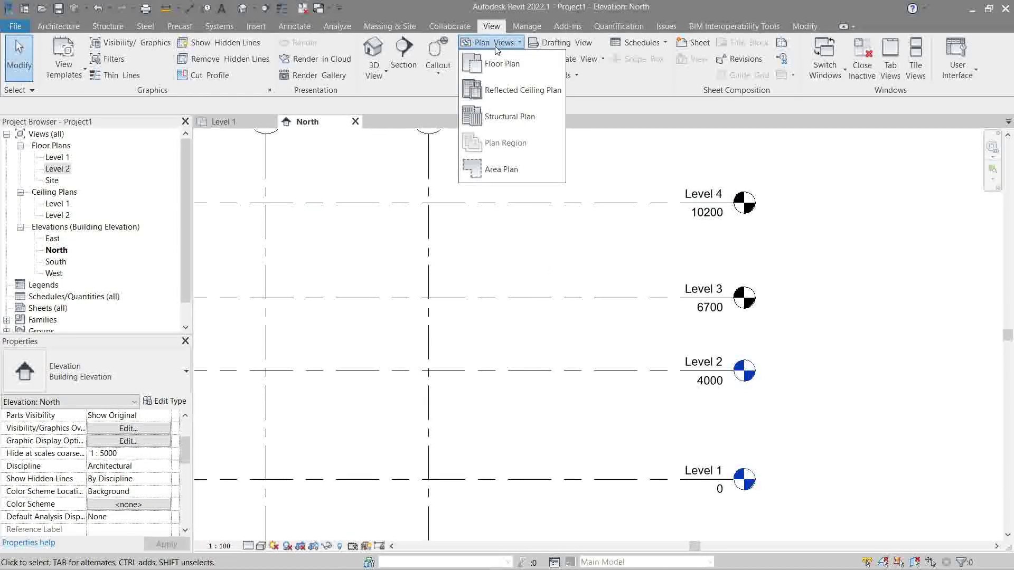
{"action": "left_click", "coordinate": [499, 64]}
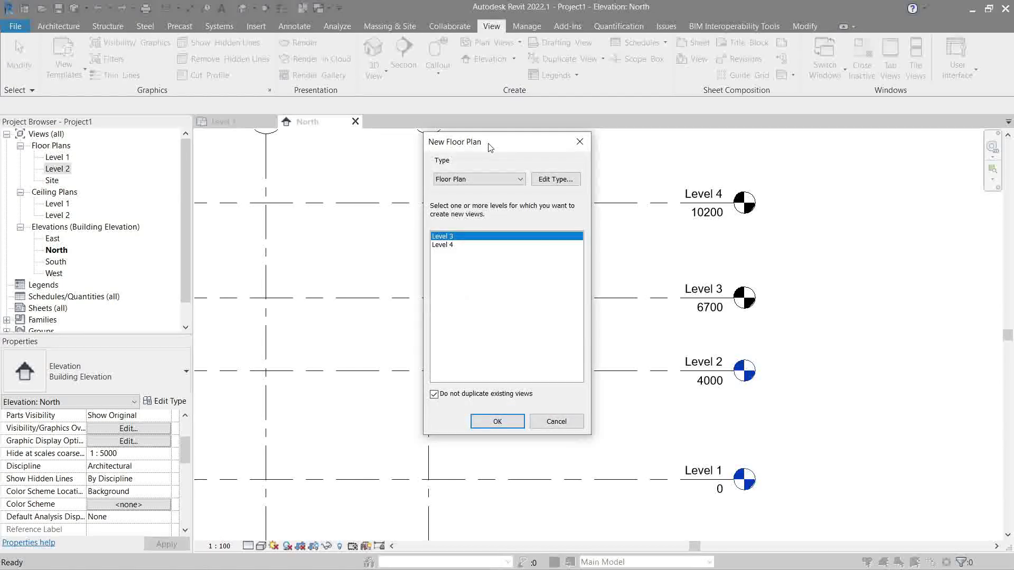
{"action": "left_click_drag", "start_coordinate": [488, 147], "coordinate": [377, 175]}
{"action": "left_click", "coordinate": [335, 273]}
{"action": "left_click", "coordinate": [337, 267]}
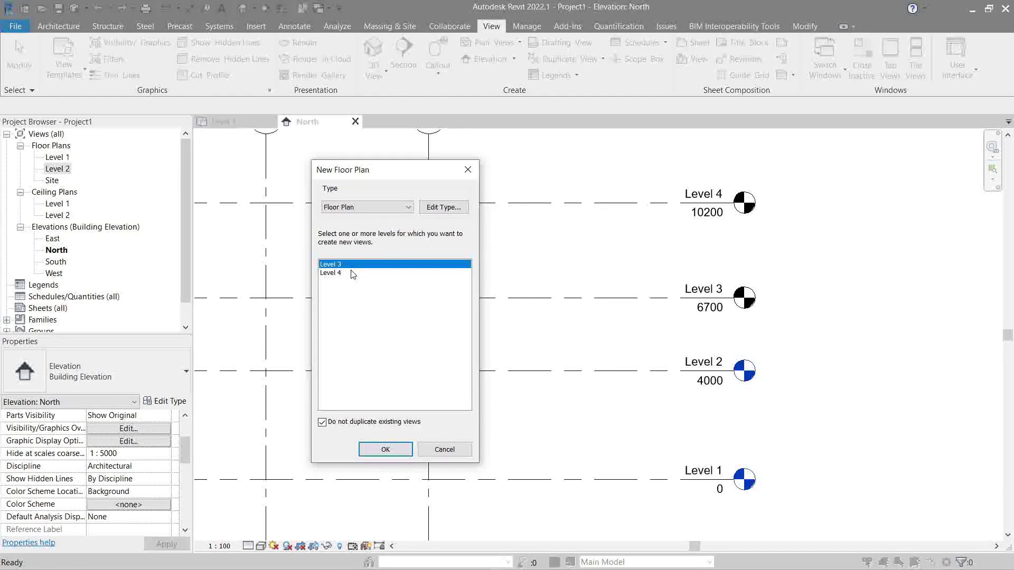
{"action": "left_click", "coordinate": [444, 449]}
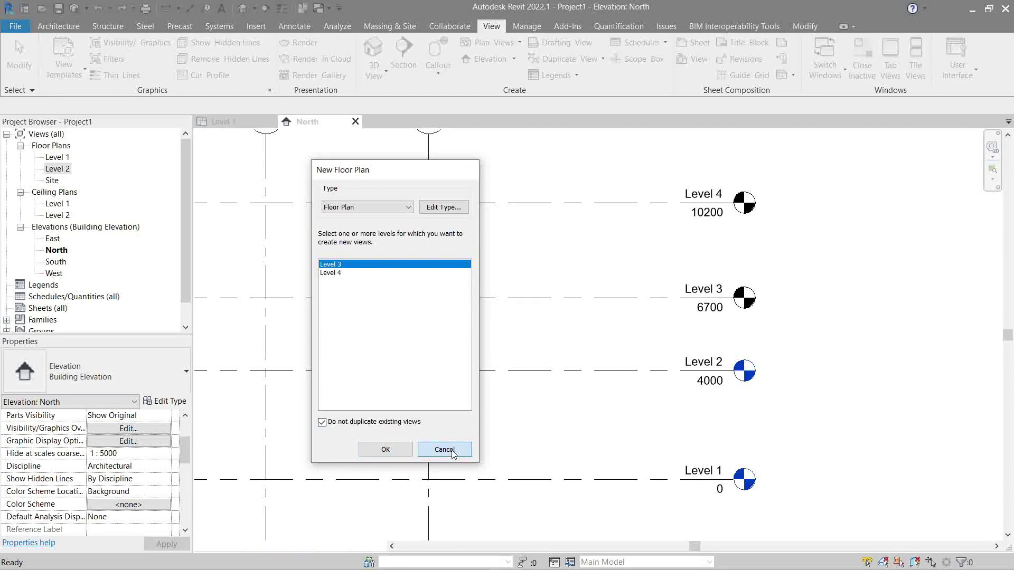
{"action": "scroll", "coordinate": [523, 380], "scroll_direction": "down", "scroll_amount": 3}
Rename the level at elevation 0 from Level 1 to 'Ground Floor'
{"action": "middle_click_drag", "start_coordinate": [478, 358], "coordinate": [654, 349]}
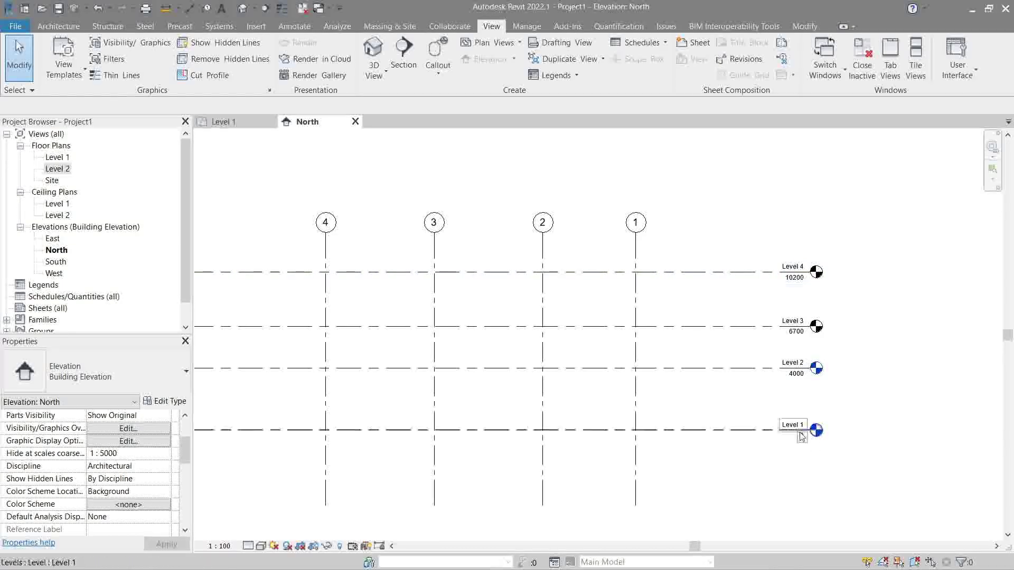
{"action": "scroll", "coordinate": [787, 429], "scroll_direction": "up", "scroll_amount": 3}
{"action": "middle_click_drag", "start_coordinate": [784, 432], "coordinate": [799, 403]}
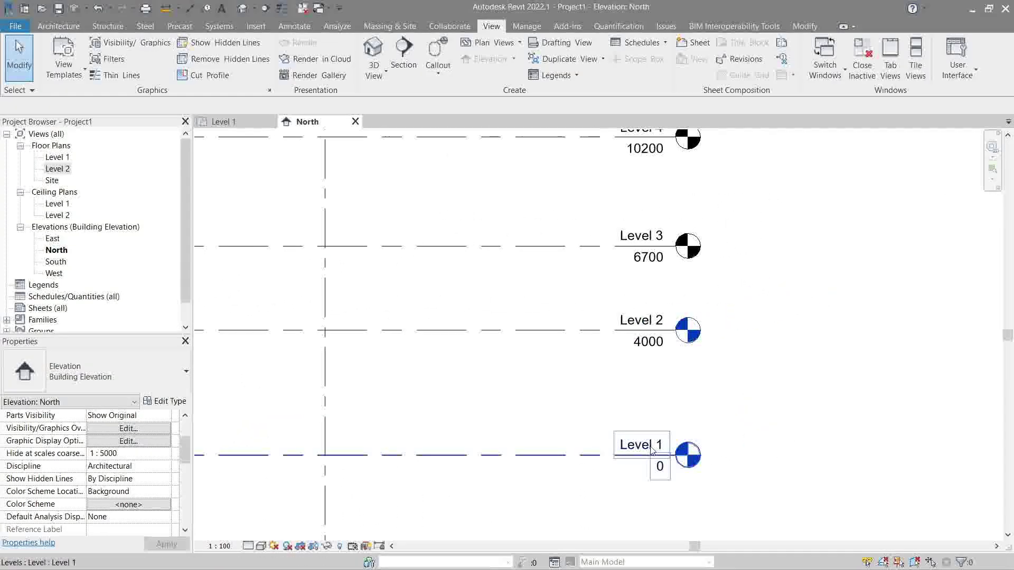
{"action": "left_click", "coordinate": [652, 450]}
{"action": "left_click", "coordinate": [649, 443]}
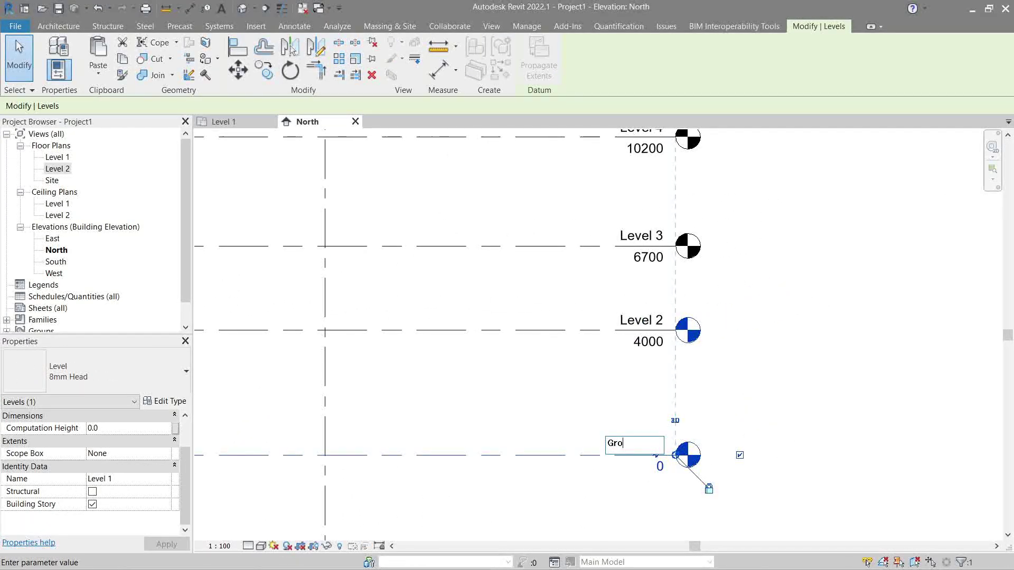
{"action": "type", "text": "Ground Floor"}
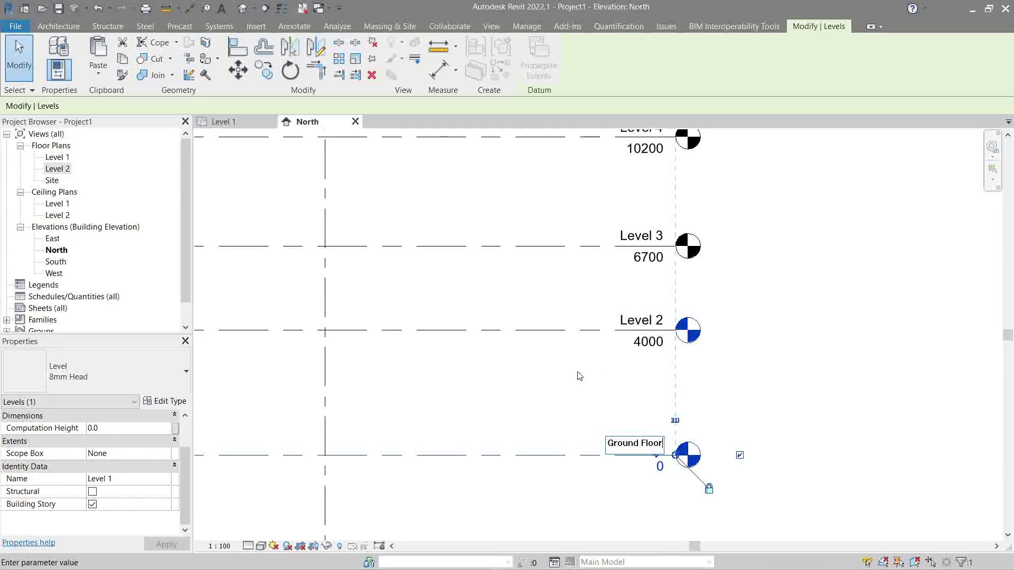
{"action": "left_click", "coordinate": [577, 374]}
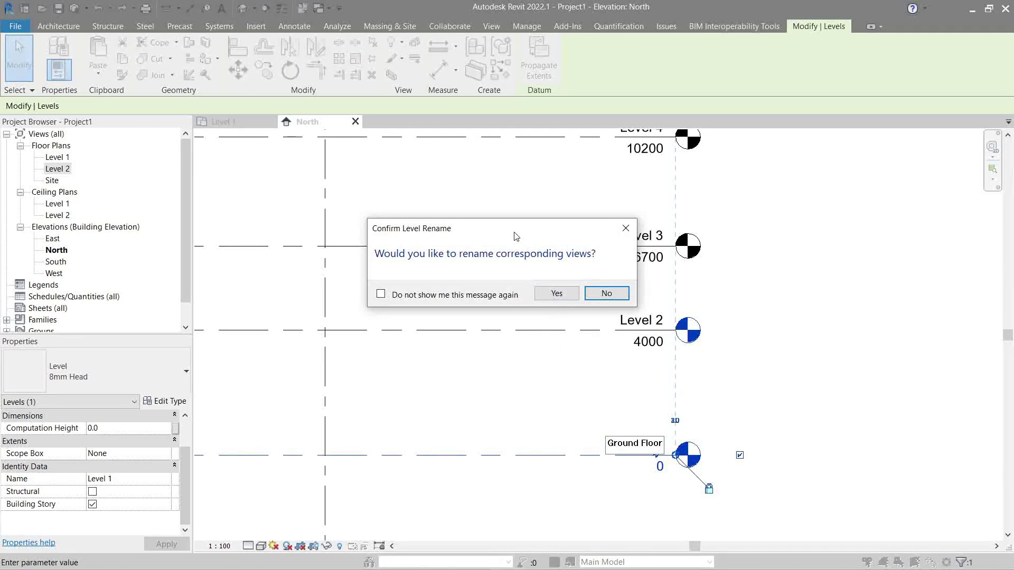
Confirm the rename so the Ground Floor plan and ceiling plan views are renamed too
{"action": "left_click_drag", "start_coordinate": [516, 236], "coordinate": [455, 243]}
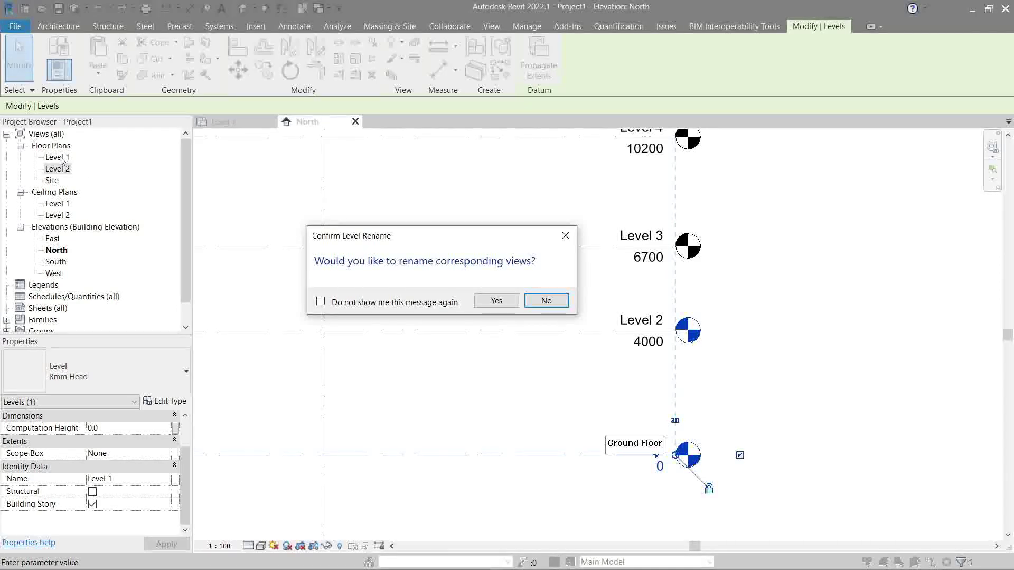
{"action": "left_click", "coordinate": [495, 301]}
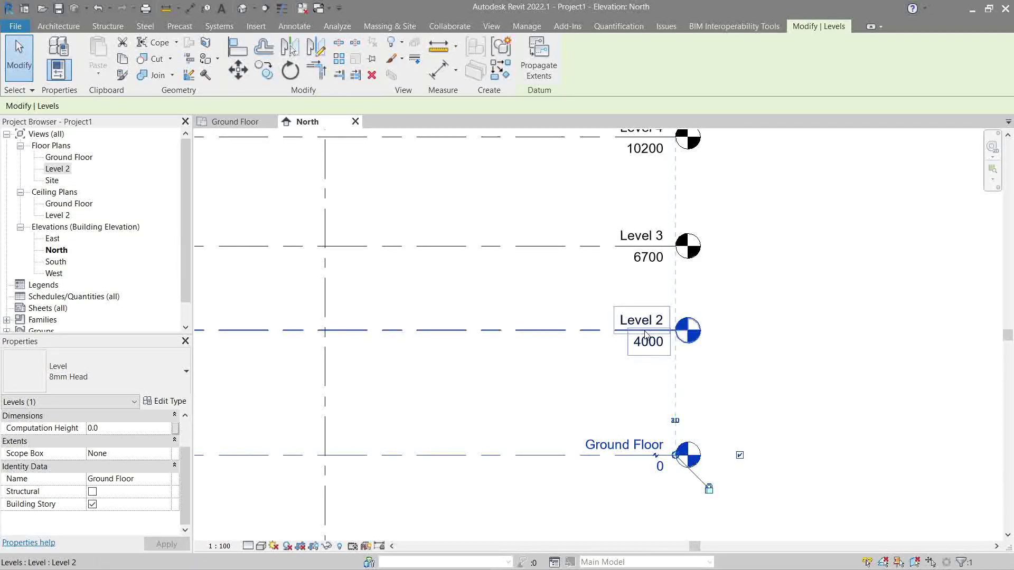
Rename Level 2 to 'First Floor'
{"action": "left_click", "coordinate": [611, 357]}
{"action": "left_click", "coordinate": [644, 332]}
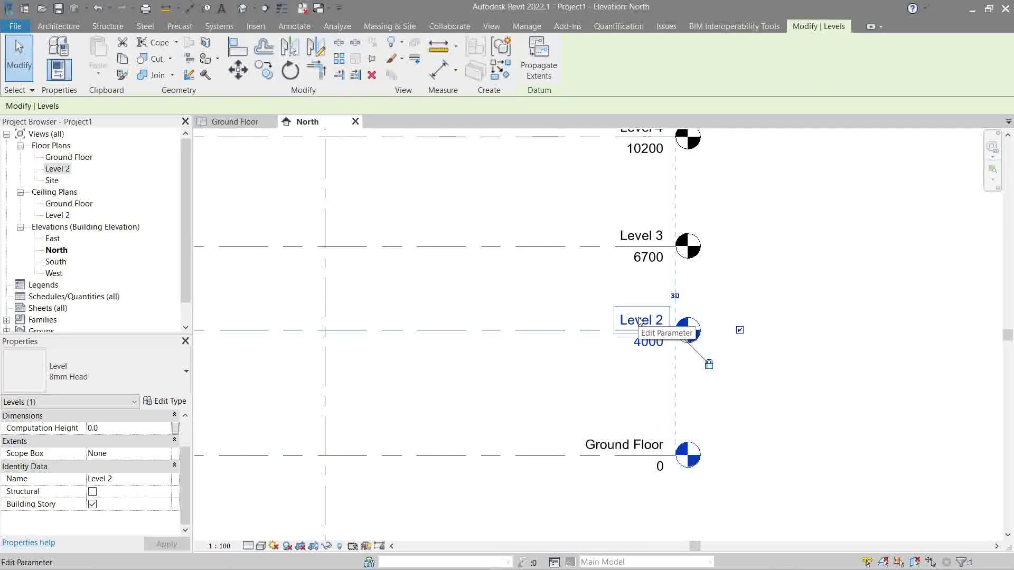
{"action": "left_click", "coordinate": [639, 321]}
{"action": "type", "text": "First F"}
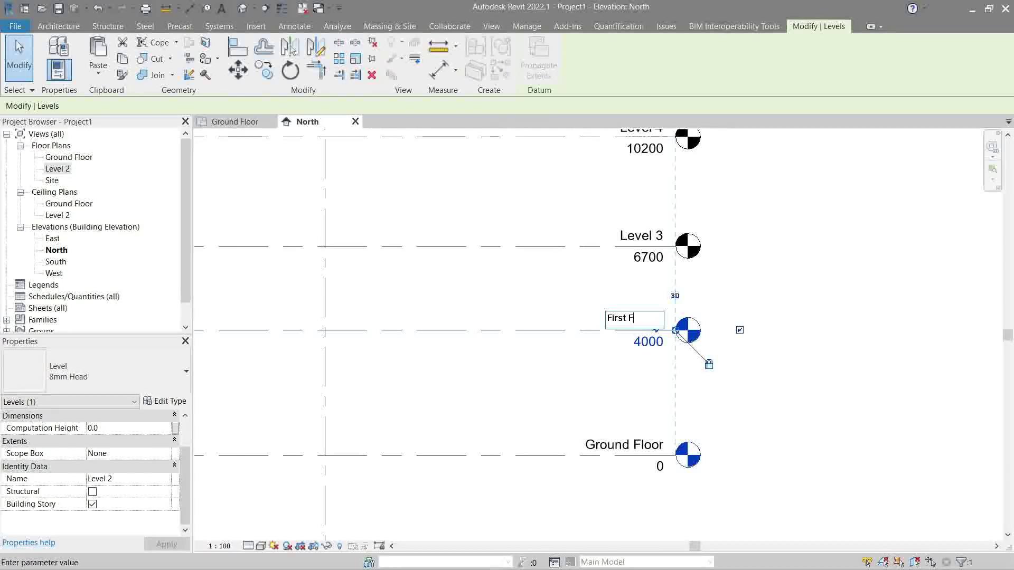
{"action": "type", "text": "loor"}
{"action": "key", "text": "Return"}
{"action": "left_click", "coordinate": [578, 301]}
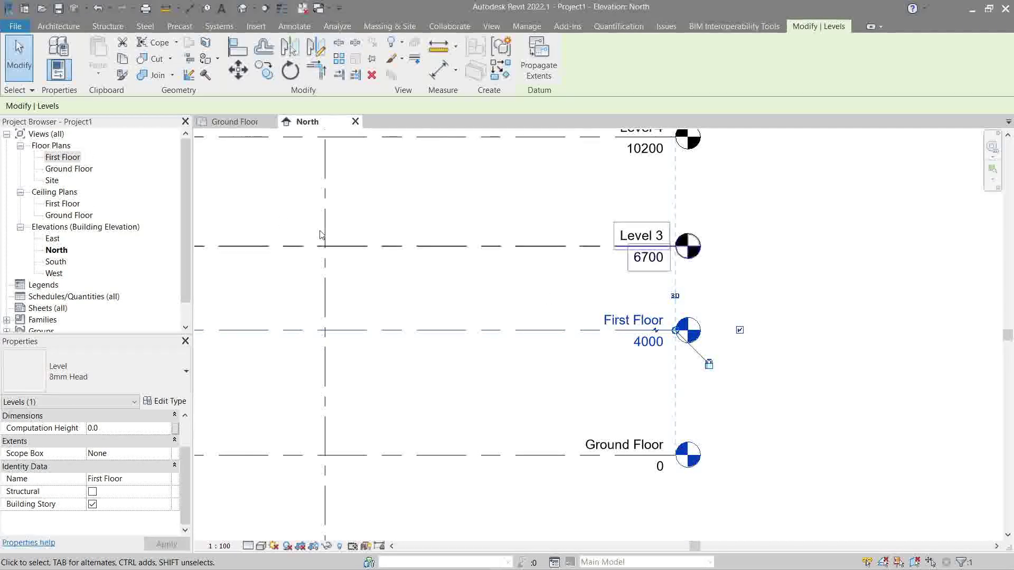
Rename Level 3 to 'Second Floor'
{"action": "middle_click_drag", "start_coordinate": [556, 222], "coordinate": [601, 300]}
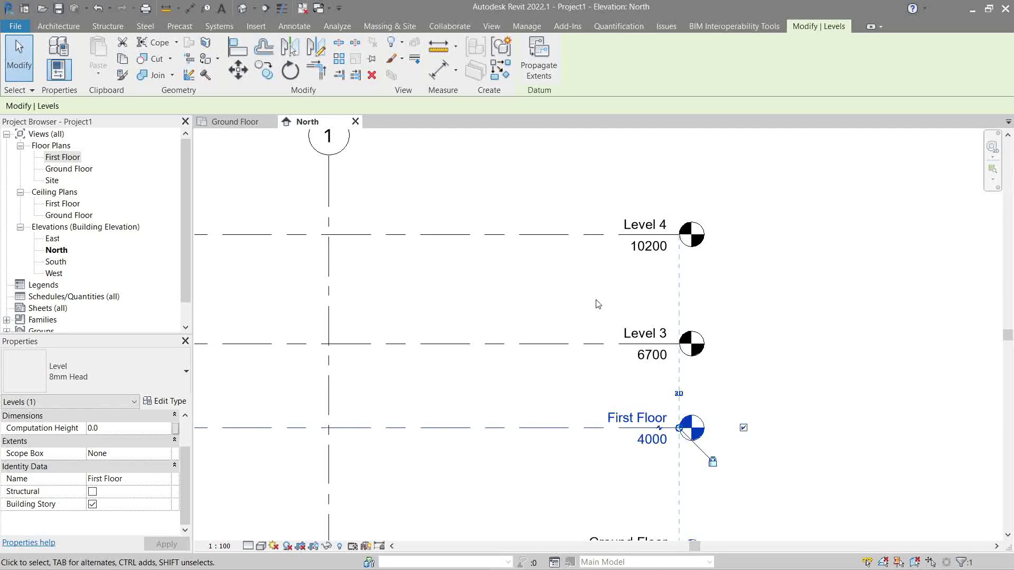
{"action": "left_click", "coordinate": [635, 337]}
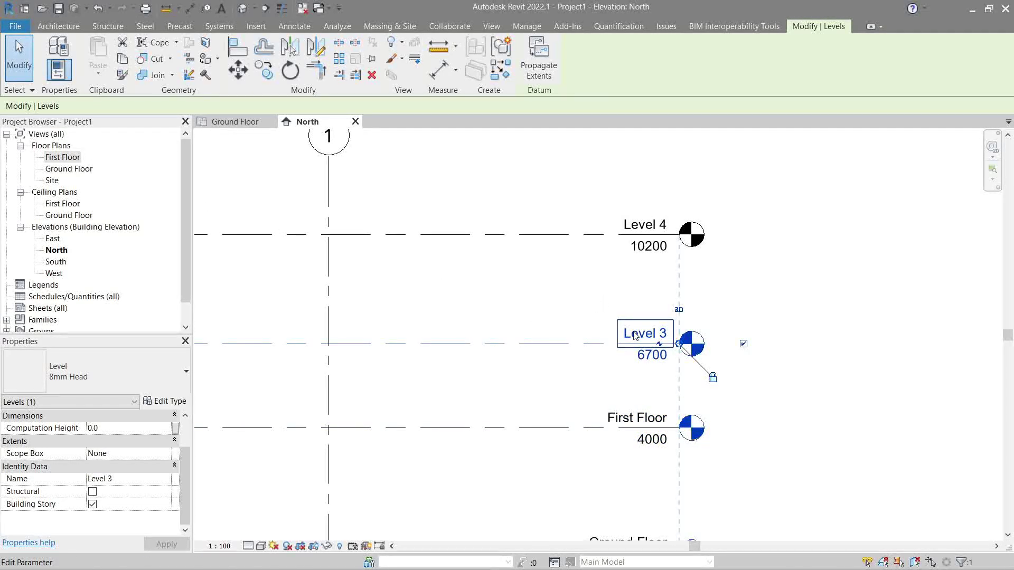
{"action": "left_click", "coordinate": [635, 337]}
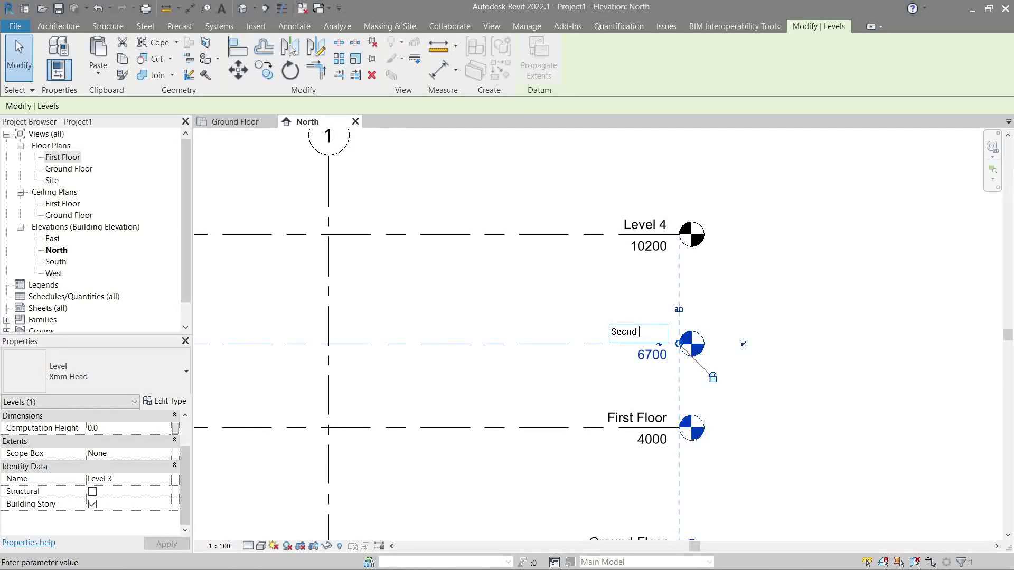
{"action": "type", "text": "Secn"}
{"action": "key", "text": "BackSpace"}
{"action": "type", "text": "ond Floor"}
{"action": "key", "text": "Return"}
Rename Level 4 to 'Third Floor'
{"action": "left_click", "coordinate": [645, 226]}
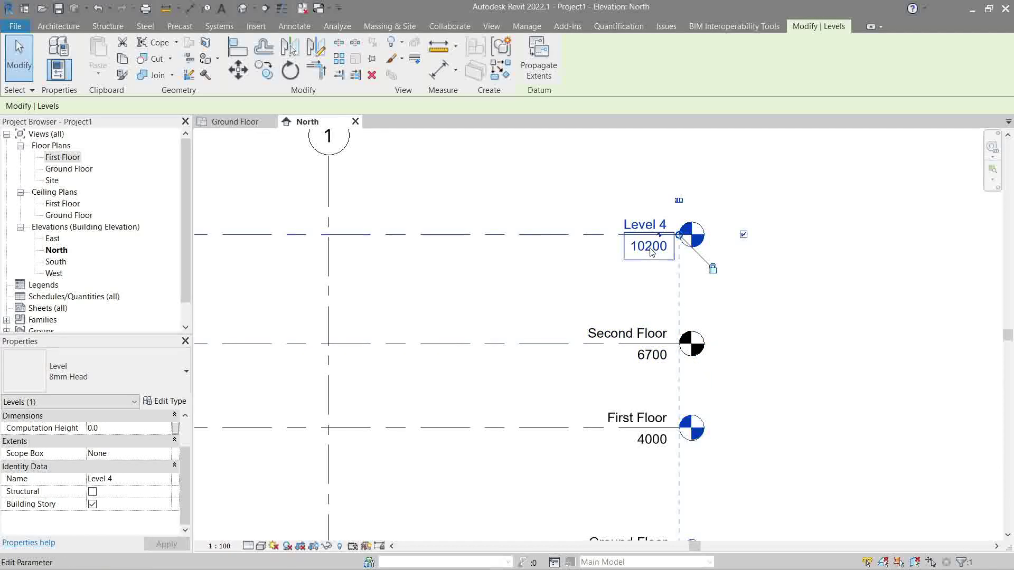
{"action": "left_click", "coordinate": [645, 226]}
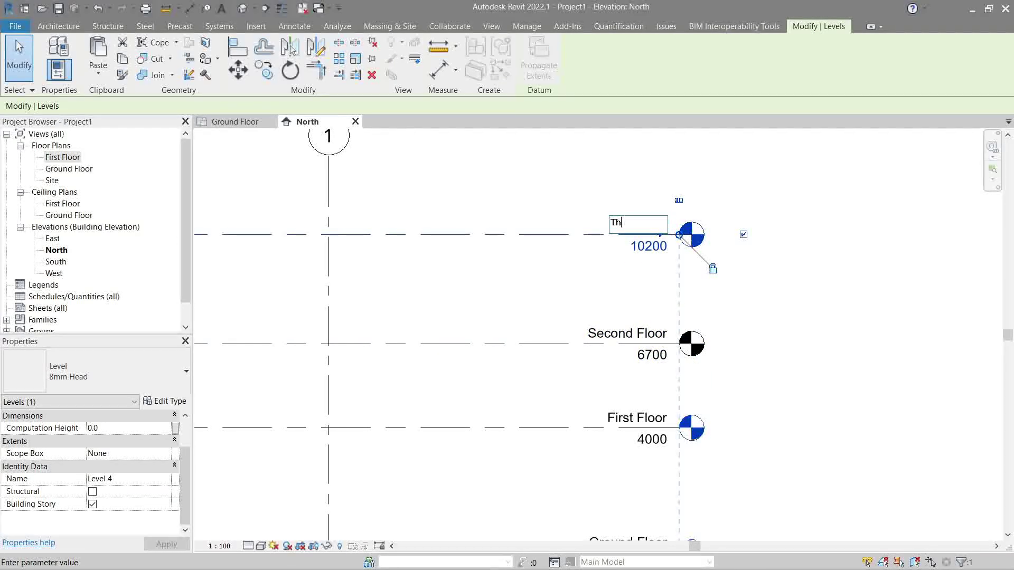
{"action": "type", "text": "Thirds"}
{"action": "key", "text": "Return"}
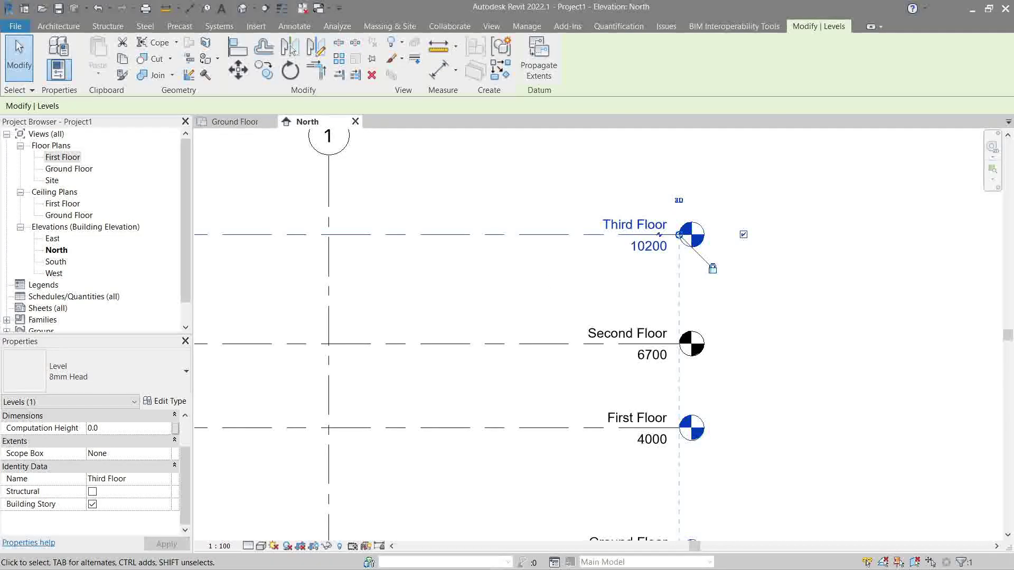
{"action": "key", "text": "Escape"}
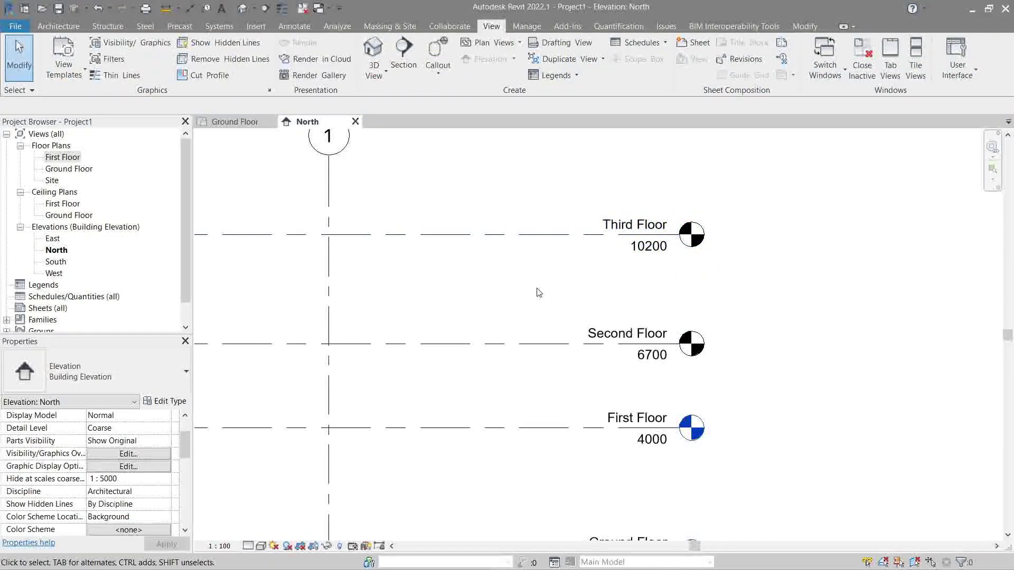
Zoom out to show Ground through Third Floor and start the Aligned dimension tool from Annotate
{"action": "scroll", "coordinate": [539, 292], "scroll_direction": "down", "scroll_amount": 3}
{"action": "middle_click_drag", "start_coordinate": [537, 290], "coordinate": [606, 256]}
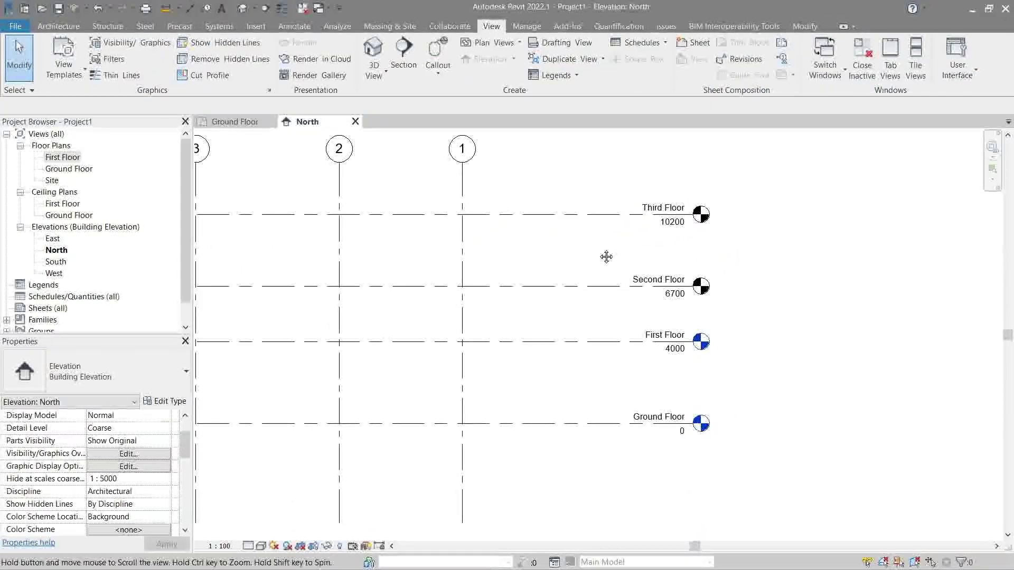
{"action": "left_click", "coordinate": [293, 28]}
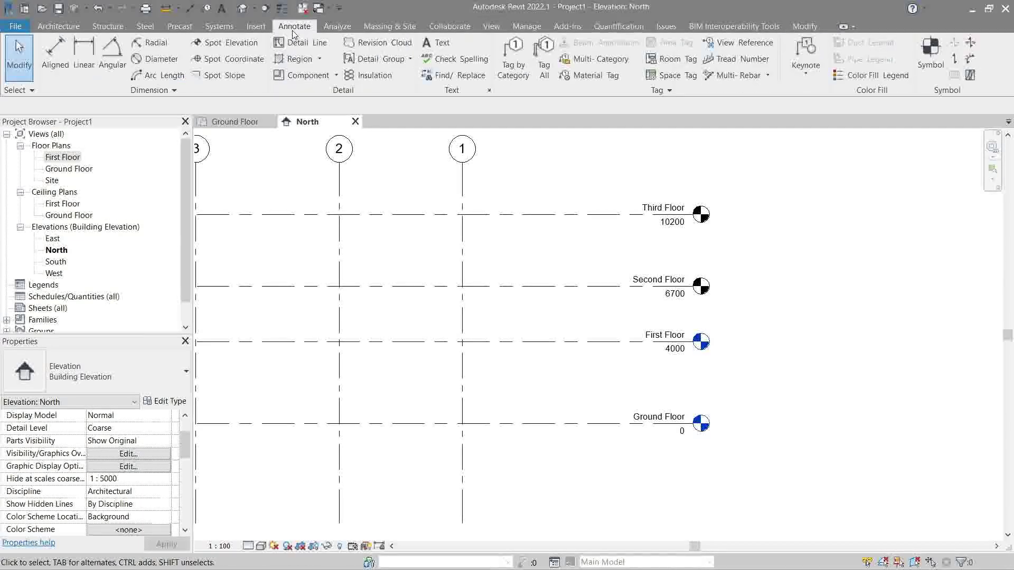
{"action": "left_click", "coordinate": [63, 64]}
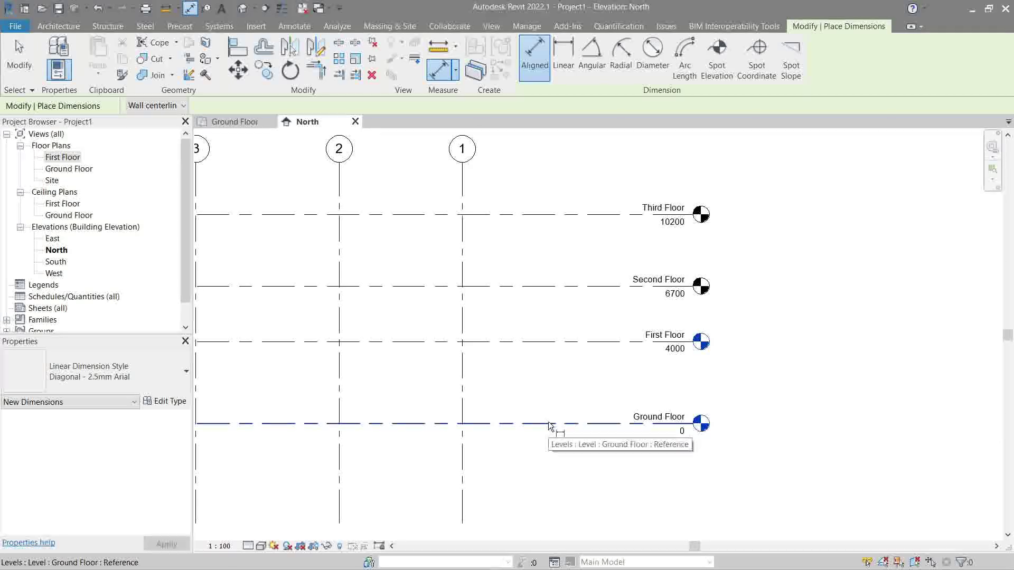
Dimension Ground to First Floor (4000) and First to Second Floor (2700)
{"action": "scroll", "coordinate": [665, 438], "scroll_direction": "up", "scroll_amount": 5}
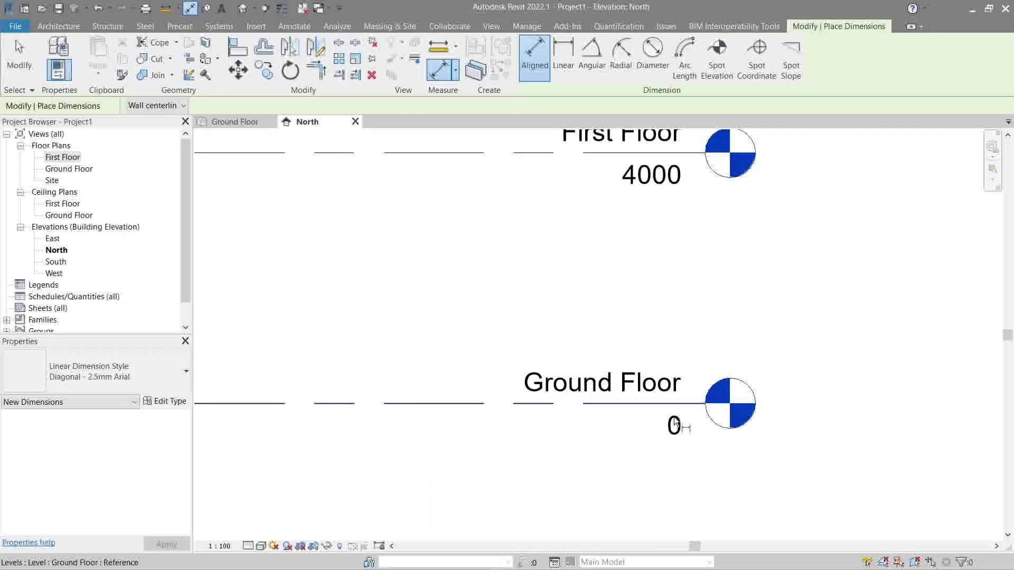
{"action": "scroll", "coordinate": [673, 425], "scroll_direction": "down", "scroll_amount": 3}
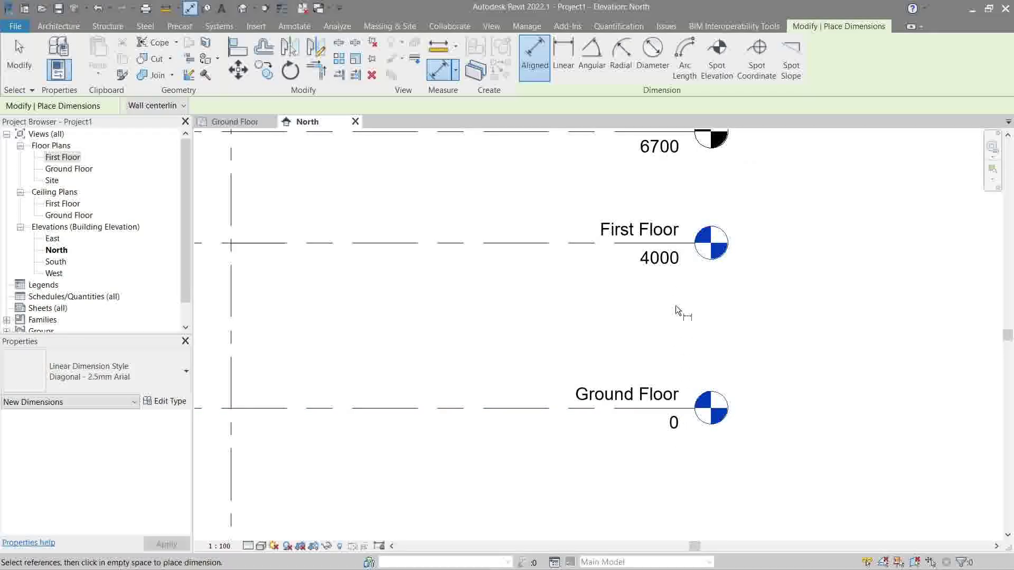
{"action": "left_click", "coordinate": [417, 242]}
{"action": "left_click", "coordinate": [443, 406]}
{"action": "left_click", "coordinate": [458, 350]}
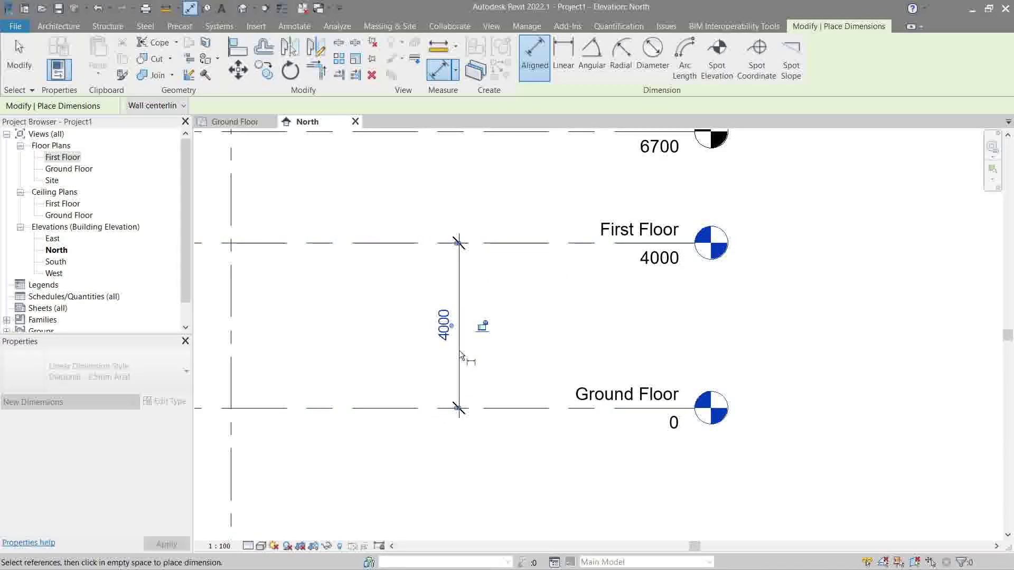
{"action": "middle_click_drag", "start_coordinate": [543, 263], "coordinate": [506, 420]}
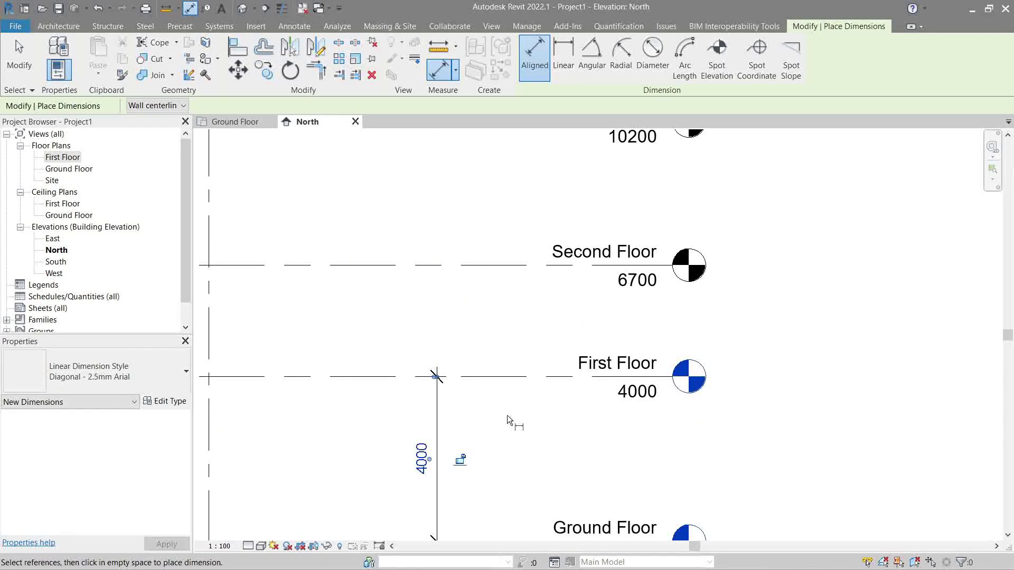
{"action": "left_click", "coordinate": [506, 377]}
{"action": "left_click", "coordinate": [510, 267]}
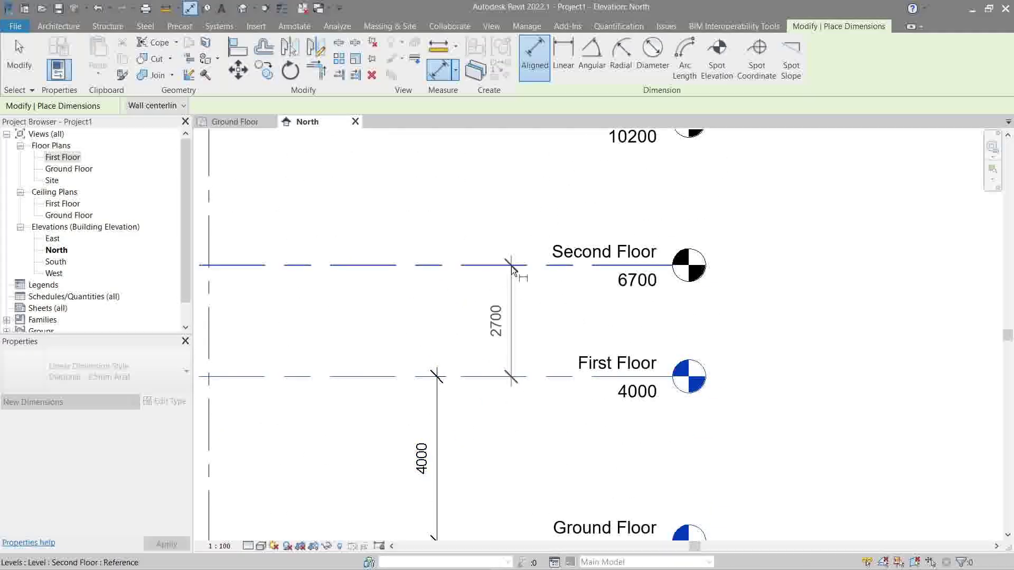
{"action": "left_click", "coordinate": [508, 317]}
Dimension Second to Third Floor (3500) and the overall Ground to Third Floor height (10200)
{"action": "middle_click_drag", "start_coordinate": [528, 306], "coordinate": [540, 420]}
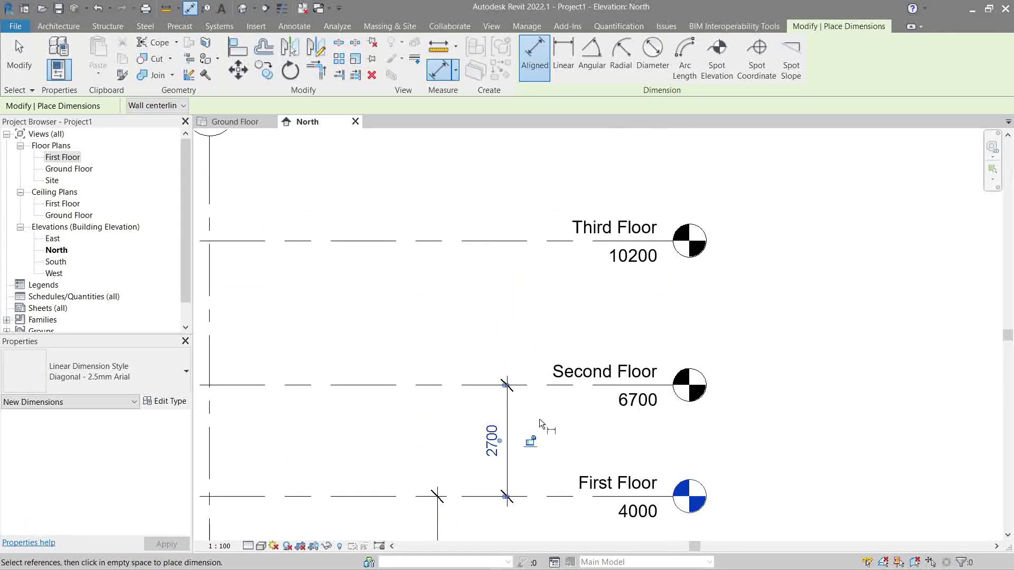
{"action": "left_click", "coordinate": [441, 385]}
{"action": "left_click", "coordinate": [429, 242]}
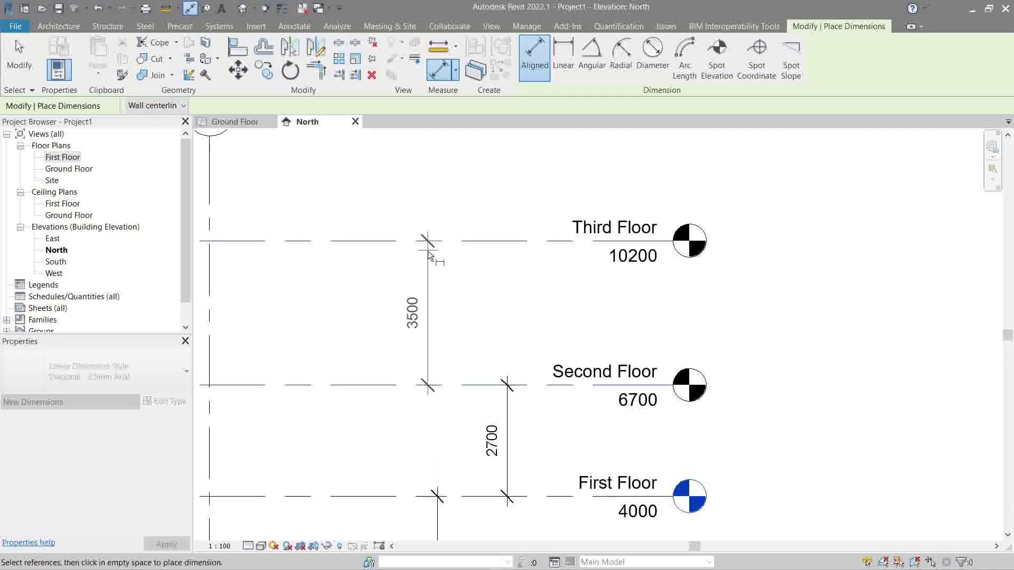
{"action": "left_click", "coordinate": [374, 329]}
{"action": "scroll", "coordinate": [372, 330], "scroll_direction": "down", "scroll_amount": 2}
{"action": "middle_click_drag", "start_coordinate": [424, 346], "coordinate": [468, 266]}
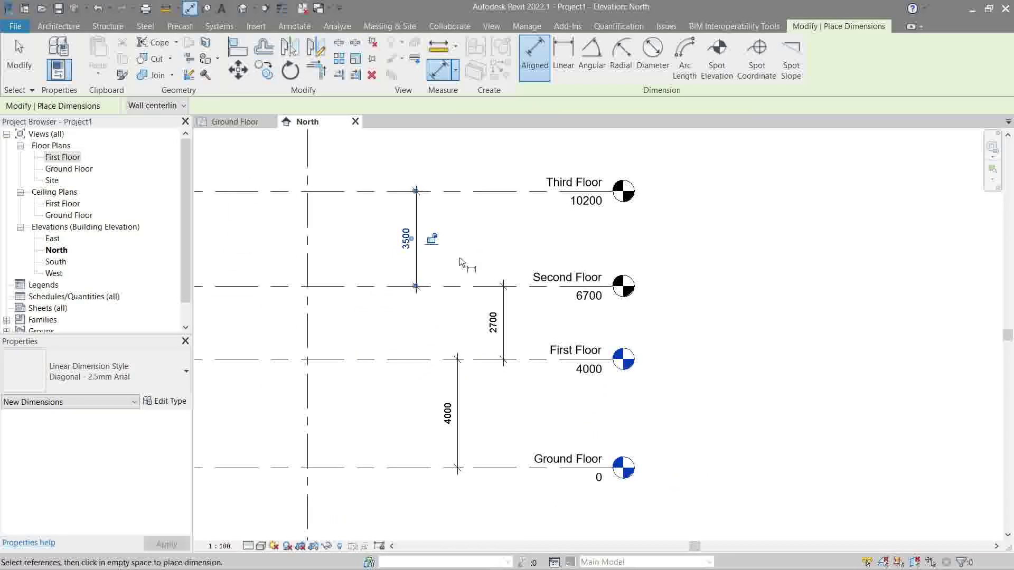
{"action": "left_click", "coordinate": [496, 192]}
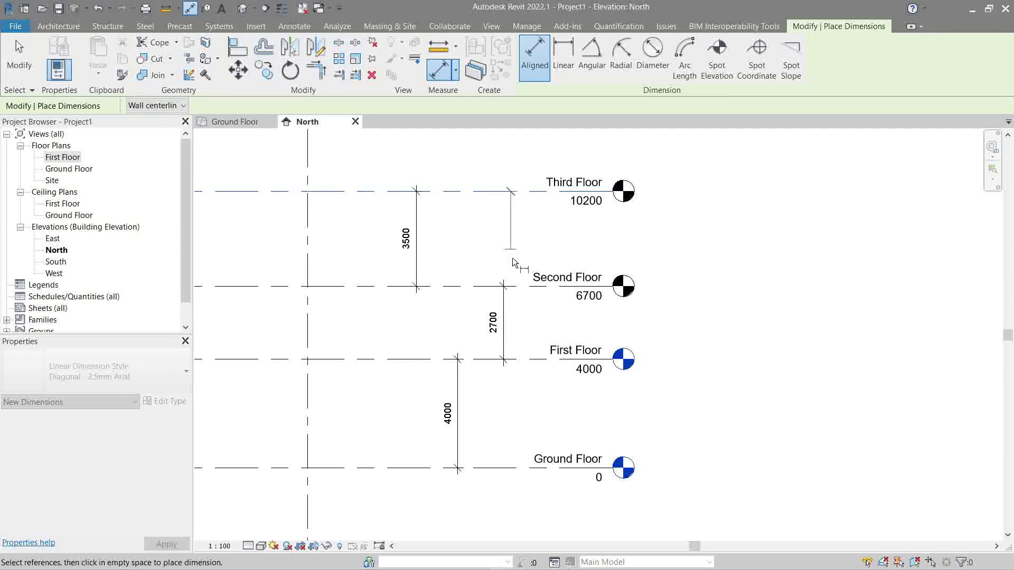
{"action": "left_click", "coordinate": [509, 469]}
{"action": "left_click", "coordinate": [369, 407]}
{"action": "key", "text": "Escape"}
{"action": "key", "text": "Escape"}
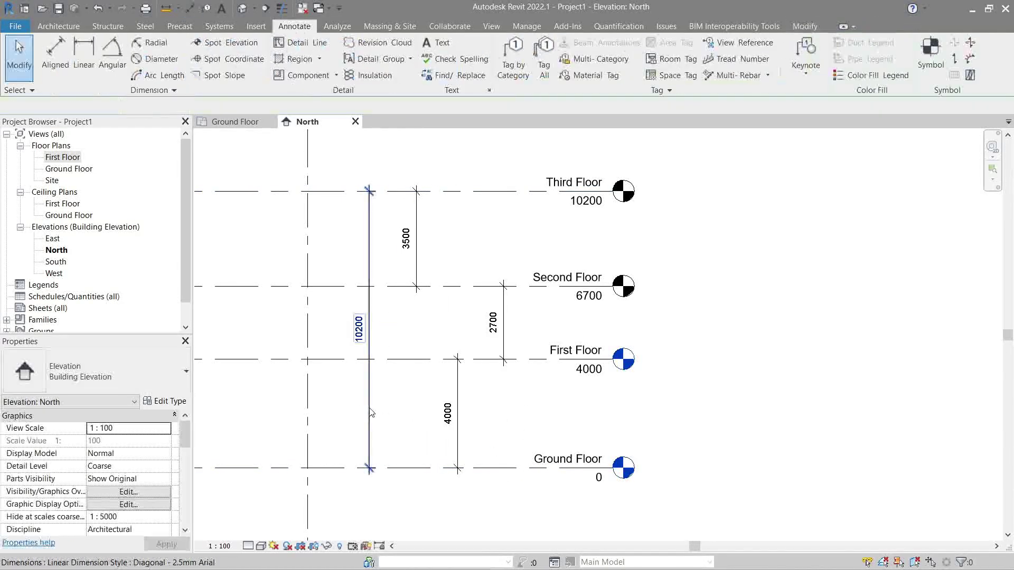
Add Second and Third Floor witness lines to the 4000 dimension, making a 4000/2700/3500 string
{"action": "left_click", "coordinate": [458, 393]}
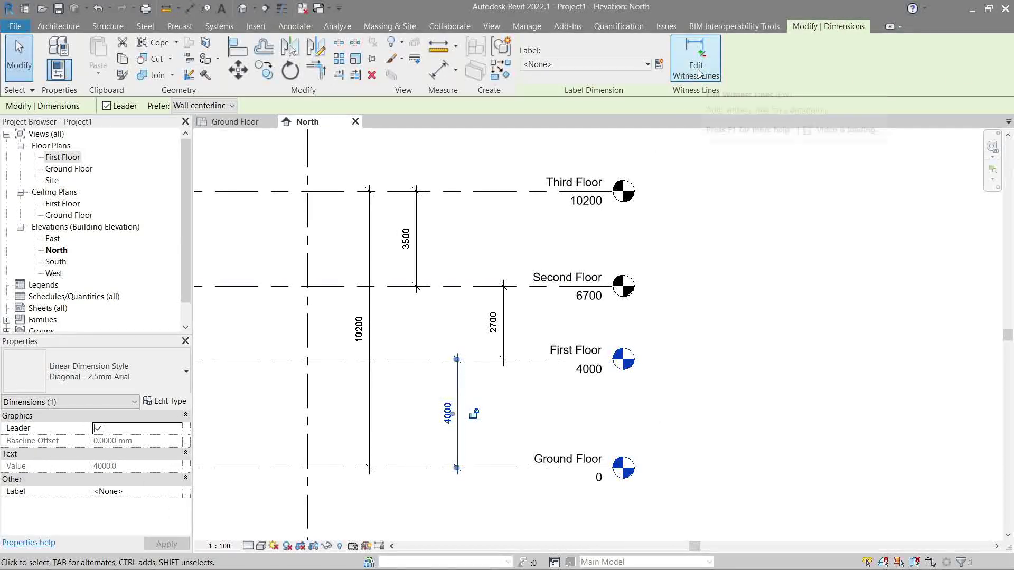
{"action": "left_click", "coordinate": [696, 58]}
{"action": "left_click", "coordinate": [469, 285]}
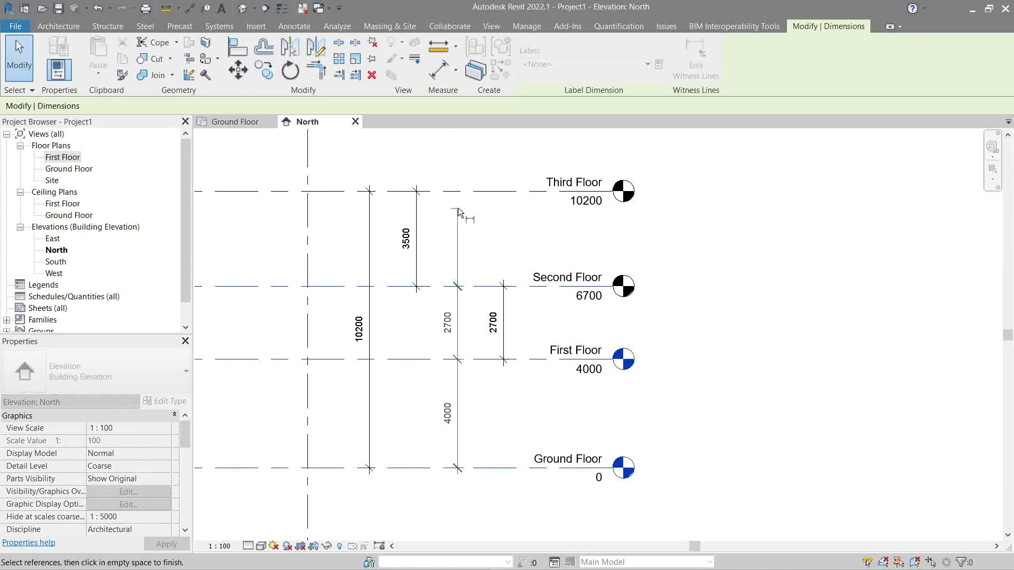
{"action": "left_click", "coordinate": [459, 191]}
{"action": "left_click", "coordinate": [483, 222]}
{"action": "left_click", "coordinate": [515, 219]}
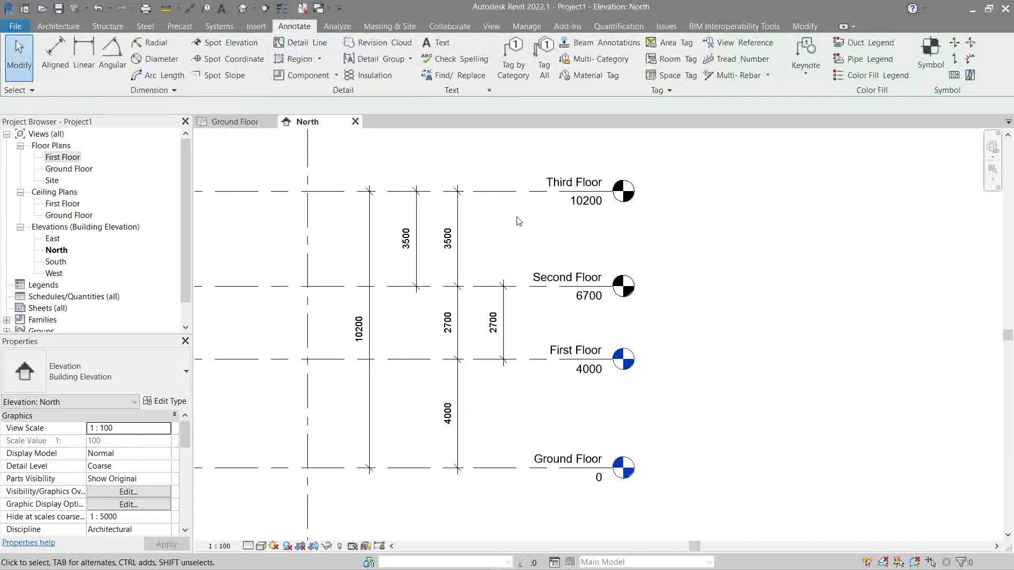
{"action": "left_click", "coordinate": [457, 249]}
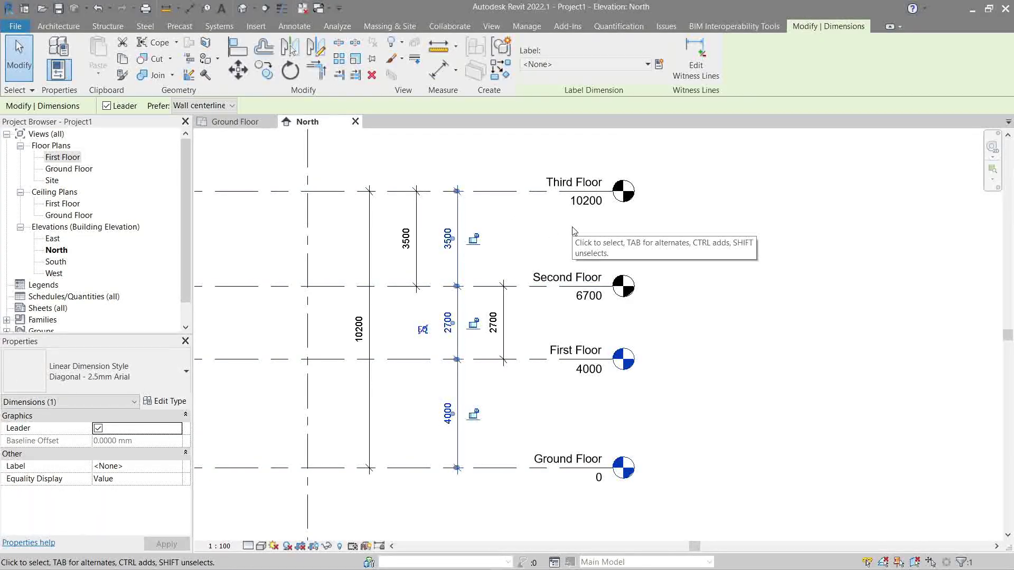
{"action": "key", "text": "Delete"}
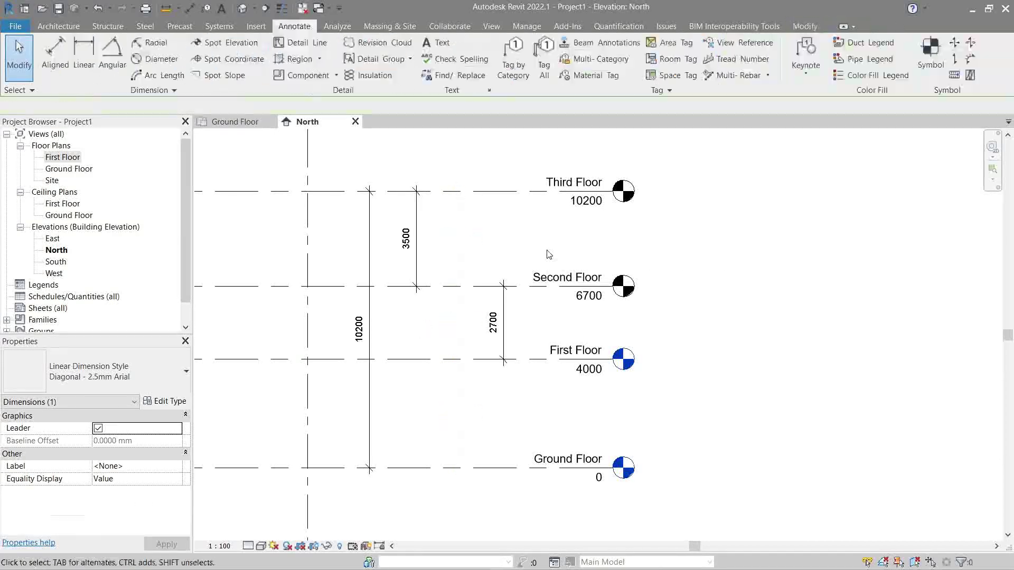
{"action": "left_click", "coordinate": [99, 8]}
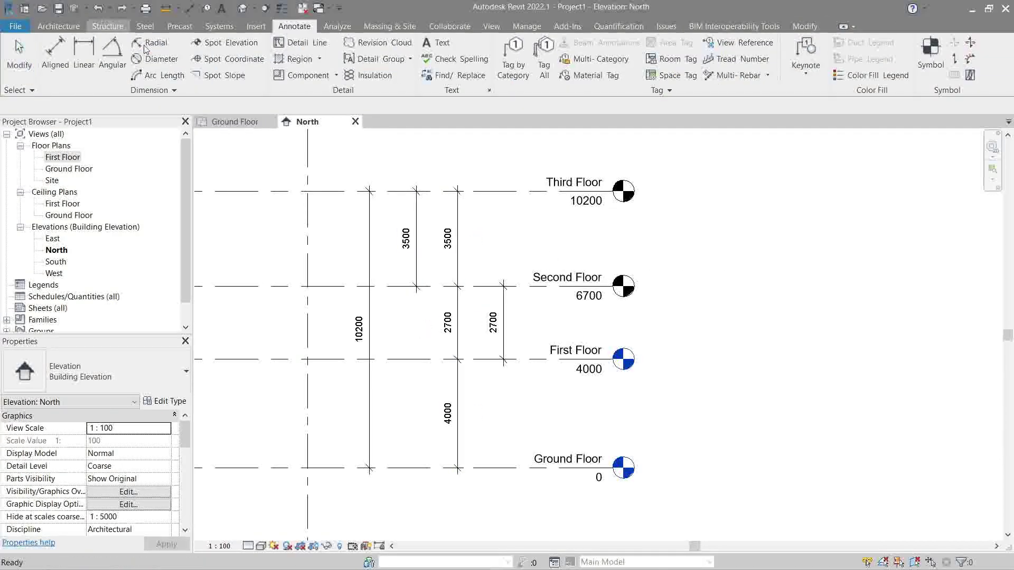
Delete the separate 2700 and 3500 dimensions and move the 10200 dimension beside the string
{"action": "left_click", "coordinate": [503, 323]}
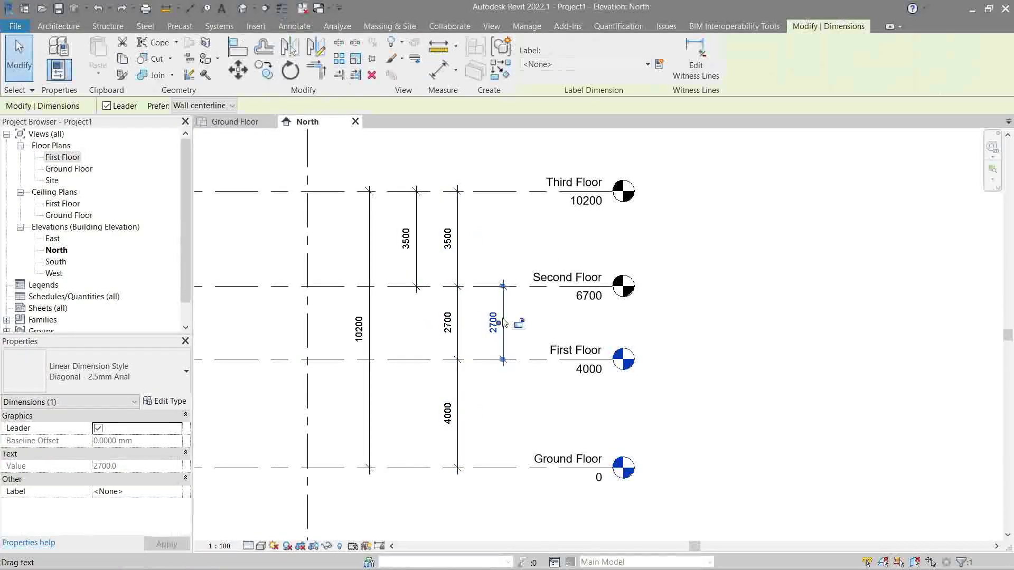
{"action": "left_click", "coordinate": [535, 259]}
{"action": "left_click", "coordinate": [416, 240]}
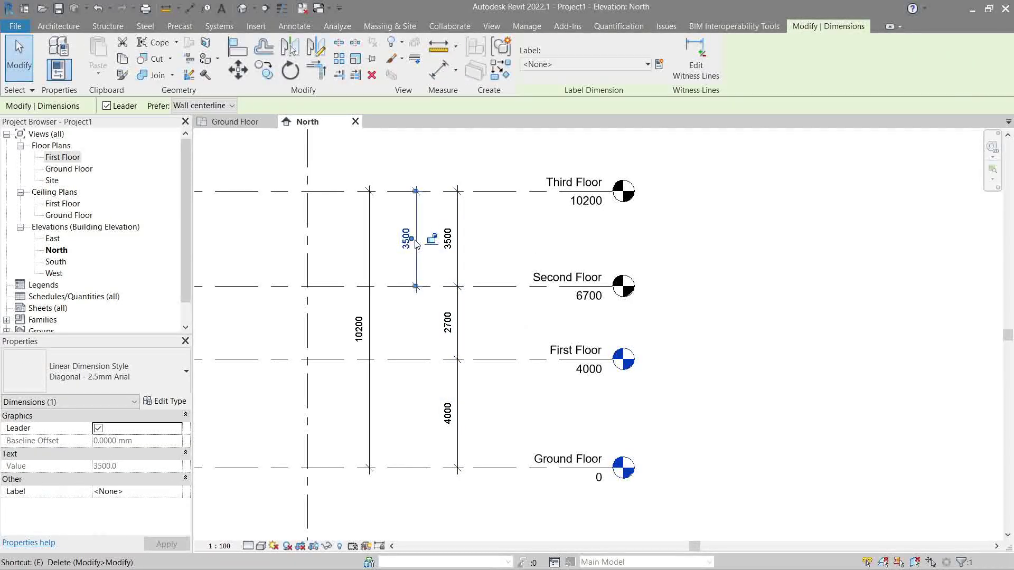
{"action": "key", "text": "Delete"}
{"action": "left_click", "coordinate": [369, 317]}
{"action": "left_click_drag", "start_coordinate": [371, 306], "coordinate": [413, 310]}
{"action": "key", "text": "Escape"}
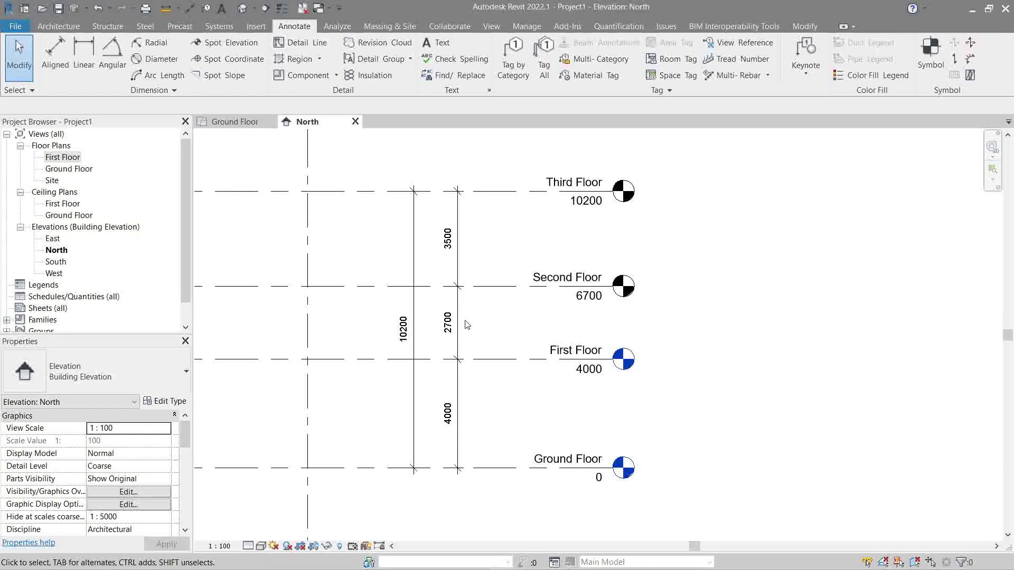
Equalise the 3500/2700/4000 floor dimension string so each spacing becomes 3400
{"action": "left_click", "coordinate": [463, 324]}
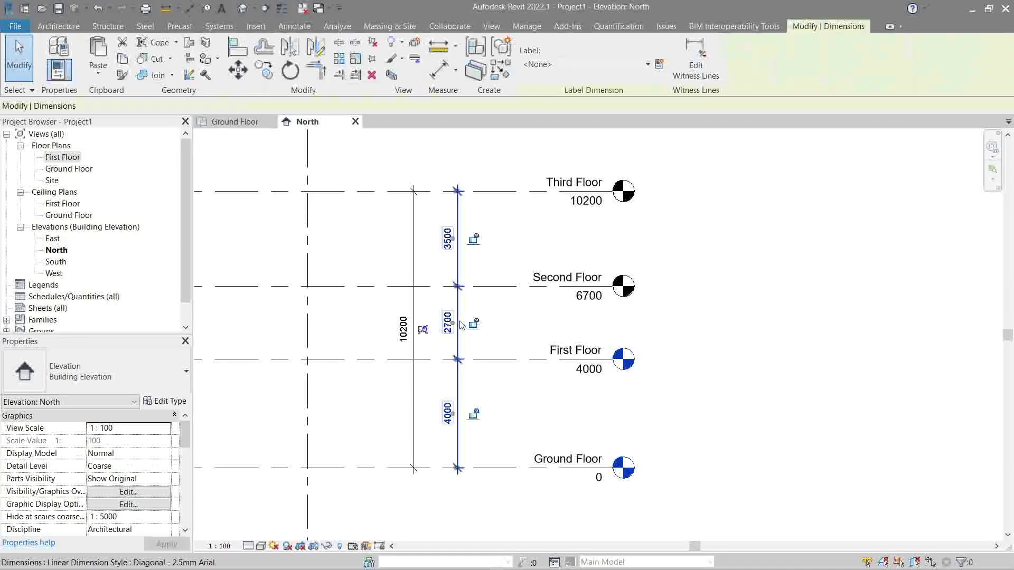
{"action": "left_click", "coordinate": [425, 331]}
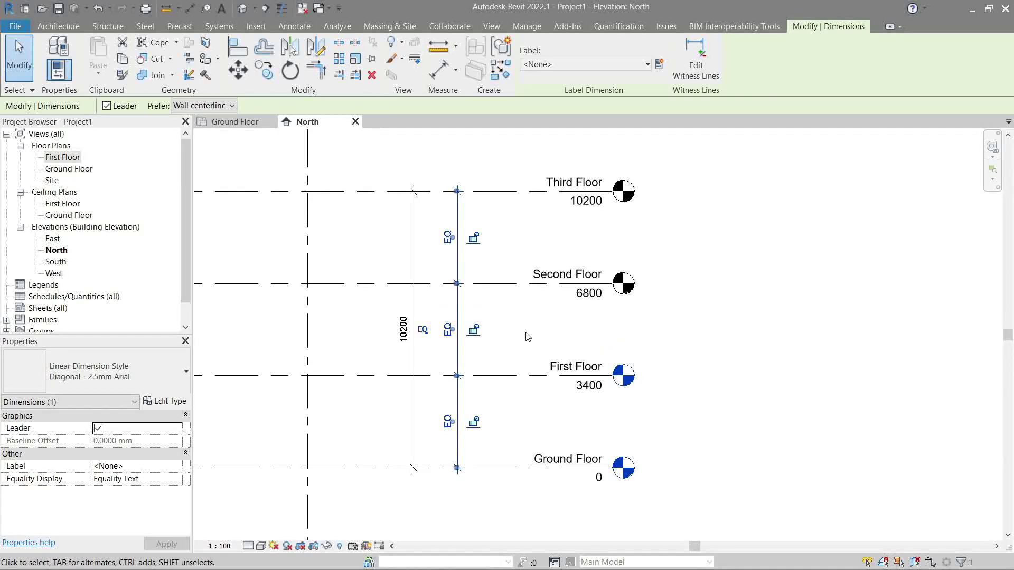
{"action": "key", "text": "Escape"}
{"action": "middle_click_drag", "start_coordinate": [527, 338], "coordinate": [537, 349]}
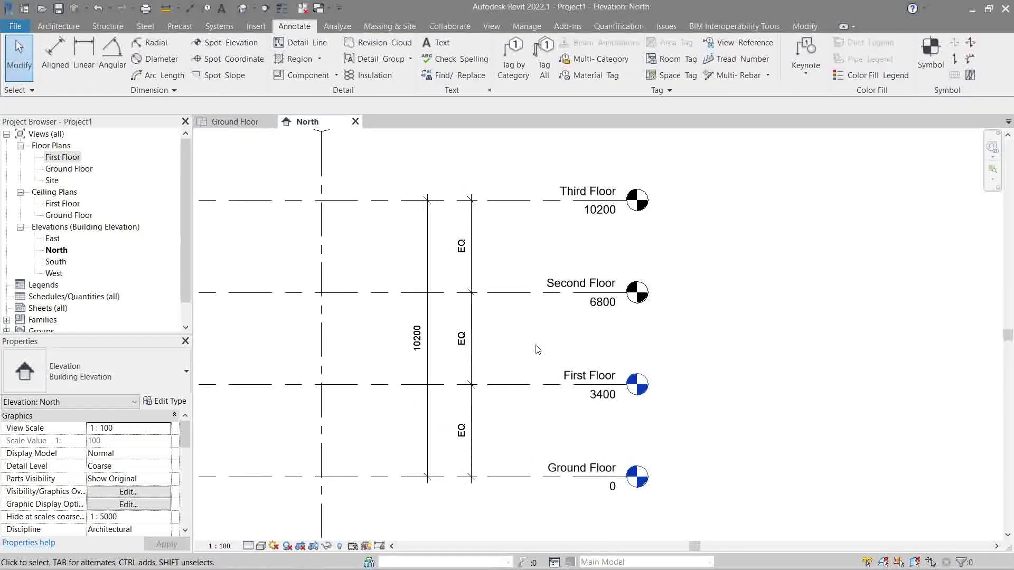
Add an aligned 3400/3400/3400 dimension string from Ground Floor up to Third Floor
{"action": "key", "text": "d"}
{"action": "key", "text": "i"}
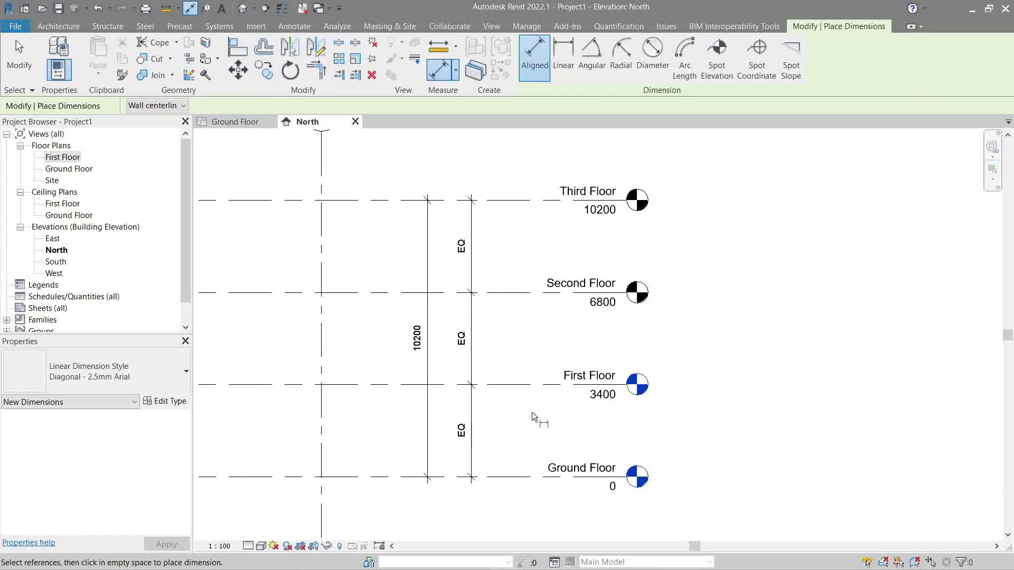
{"action": "left_click", "coordinate": [517, 477]}
{"action": "left_click", "coordinate": [523, 385]}
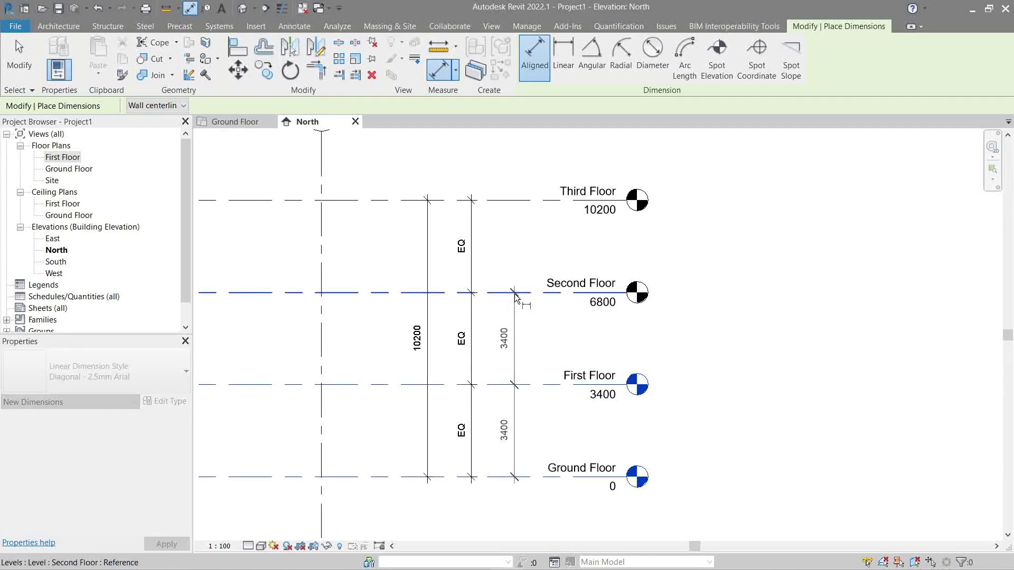
{"action": "left_click", "coordinate": [514, 293]}
{"action": "left_click", "coordinate": [511, 202]}
{"action": "left_click", "coordinate": [512, 241]}
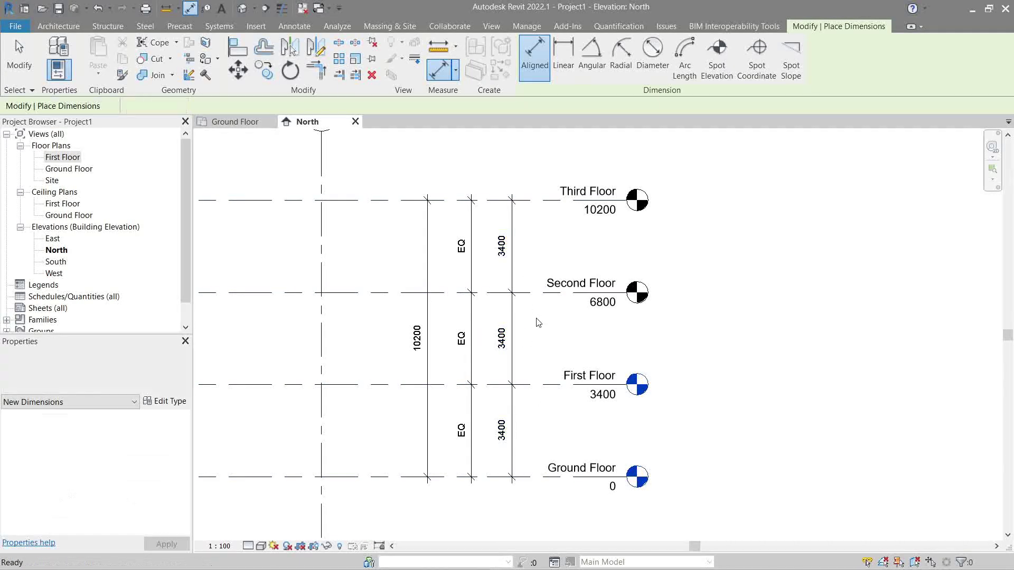
{"action": "key", "text": "Escape"}
{"action": "key", "text": "Escape"}
{"action": "scroll", "coordinate": [539, 324], "scroll_direction": "up", "scroll_amount": 2}
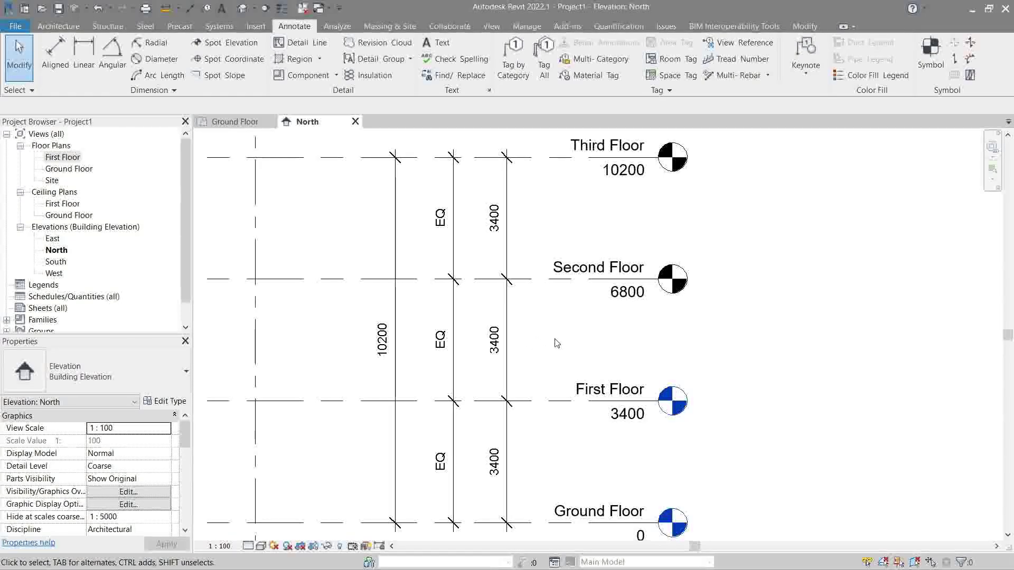
Copy the Ground Floor level with CO to make Levels 5–8 at 800, 4300, 7800 and 11200
{"action": "scroll", "coordinate": [556, 343], "scroll_direction": "down", "scroll_amount": 1}
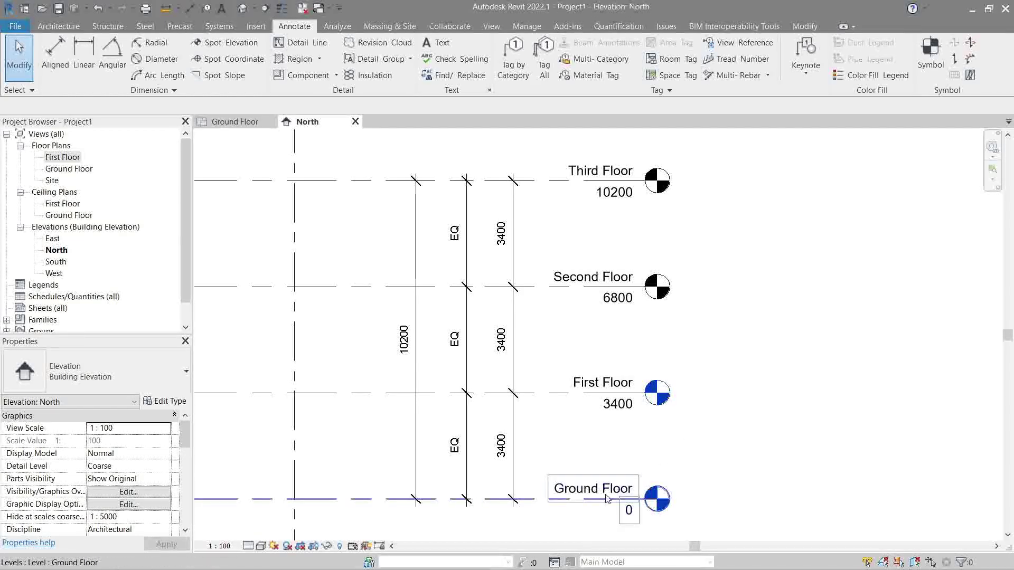
{"action": "left_click", "coordinate": [586, 500]}
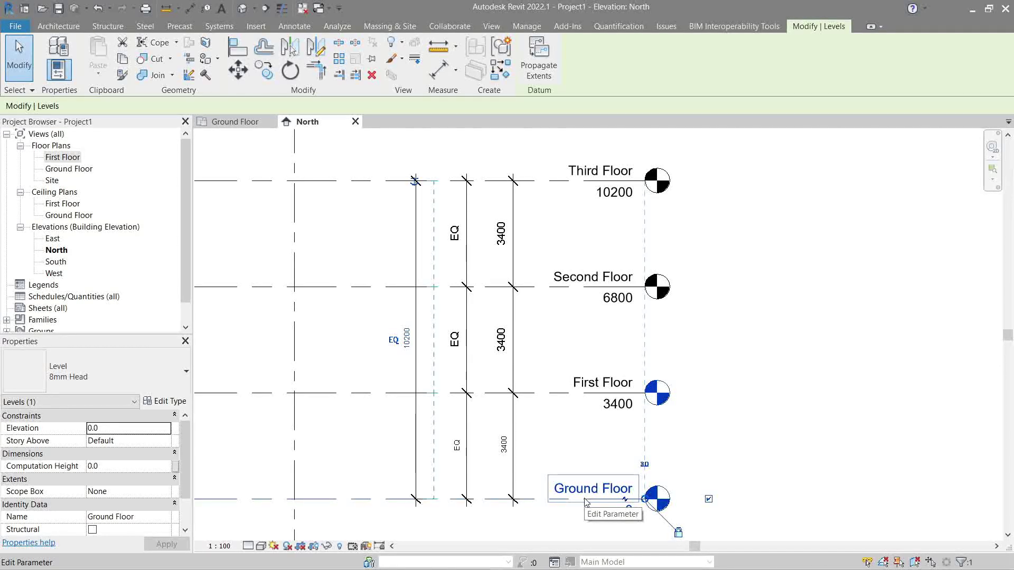
{"action": "key", "text": "c"}
{"action": "key", "text": "o"}
{"action": "left_click", "coordinate": [584, 498]}
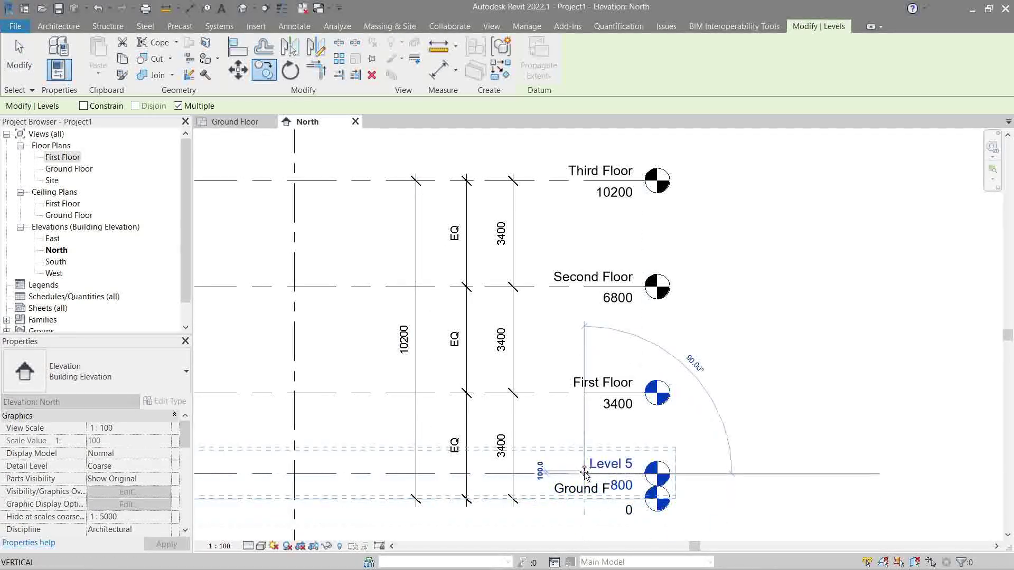
{"action": "left_click", "coordinate": [585, 471]}
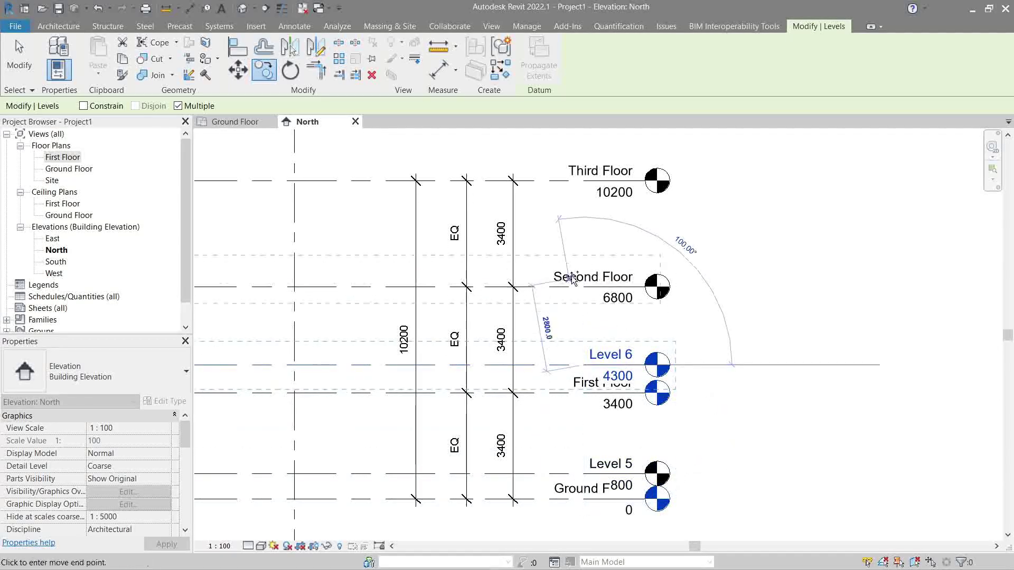
{"action": "left_click", "coordinate": [586, 259]}
{"action": "left_click", "coordinate": [584, 154]}
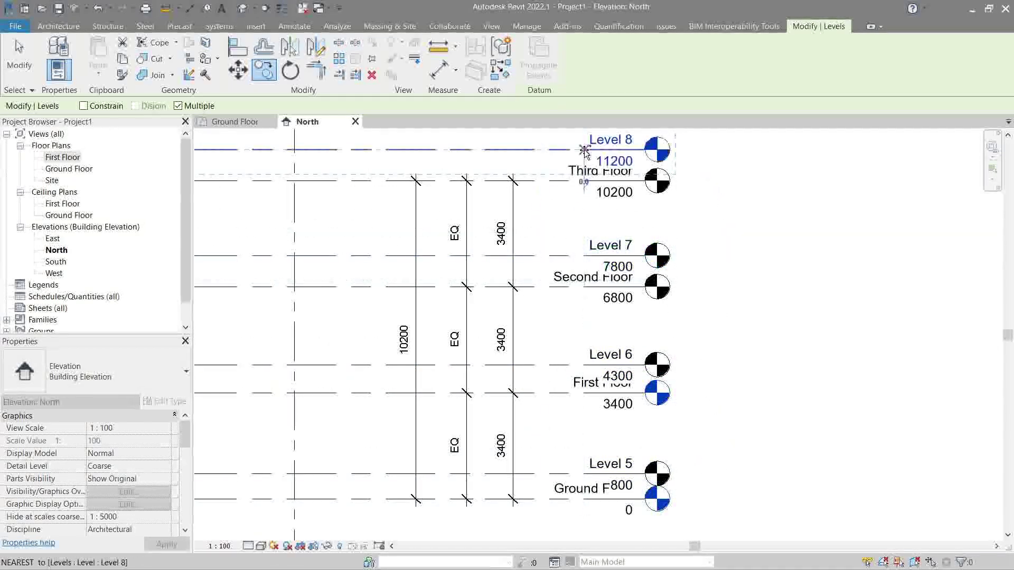
{"action": "left_click", "coordinate": [584, 150]}
{"action": "key", "text": "Escape"}
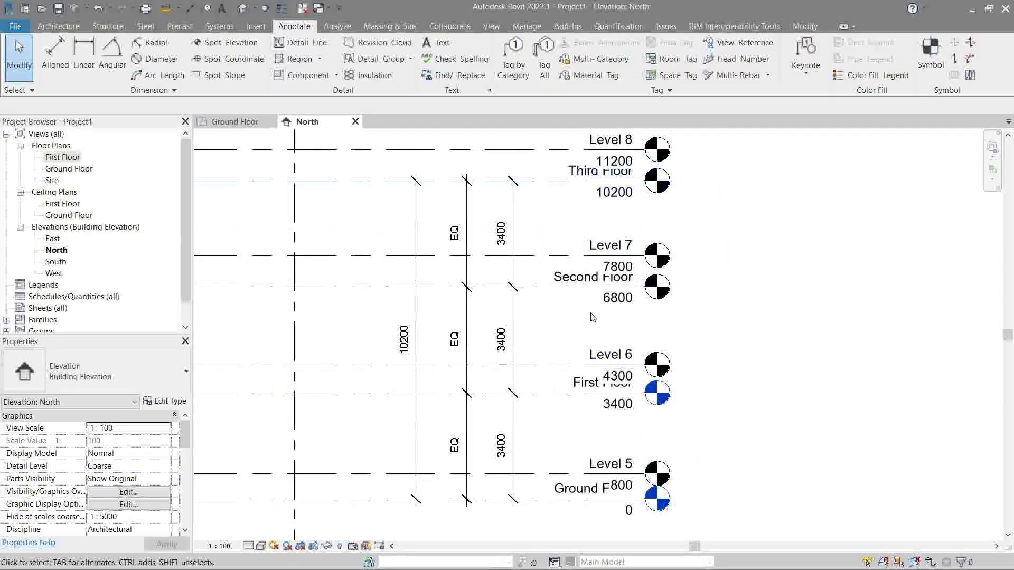
{"action": "left_click", "coordinate": [583, 498]}
Add elbows to the Ground Floor and Second Floor level heads
{"action": "scroll", "coordinate": [629, 475], "scroll_direction": "up", "scroll_amount": 3}
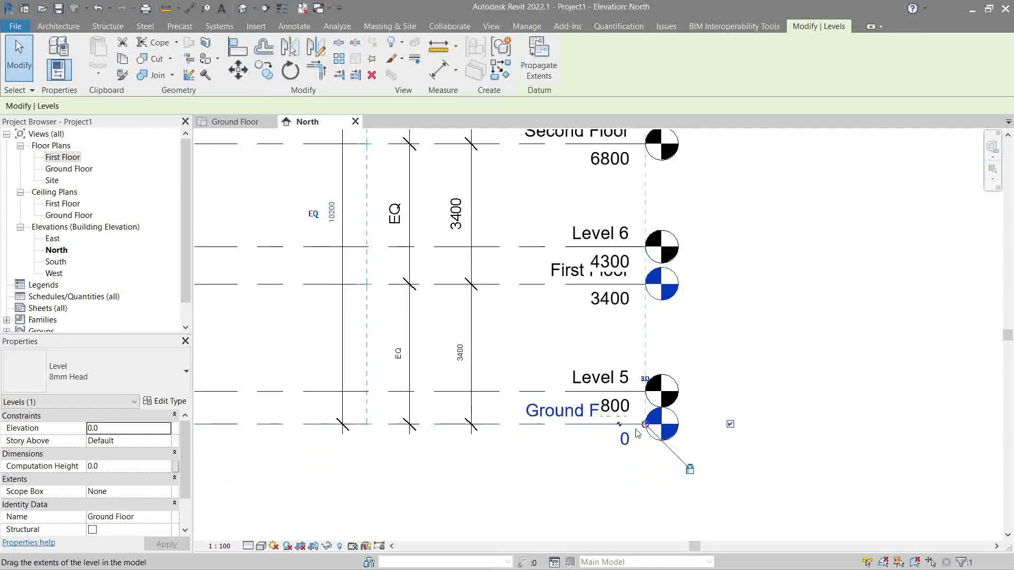
{"action": "scroll", "coordinate": [637, 433], "scroll_direction": "up", "scroll_amount": 1}
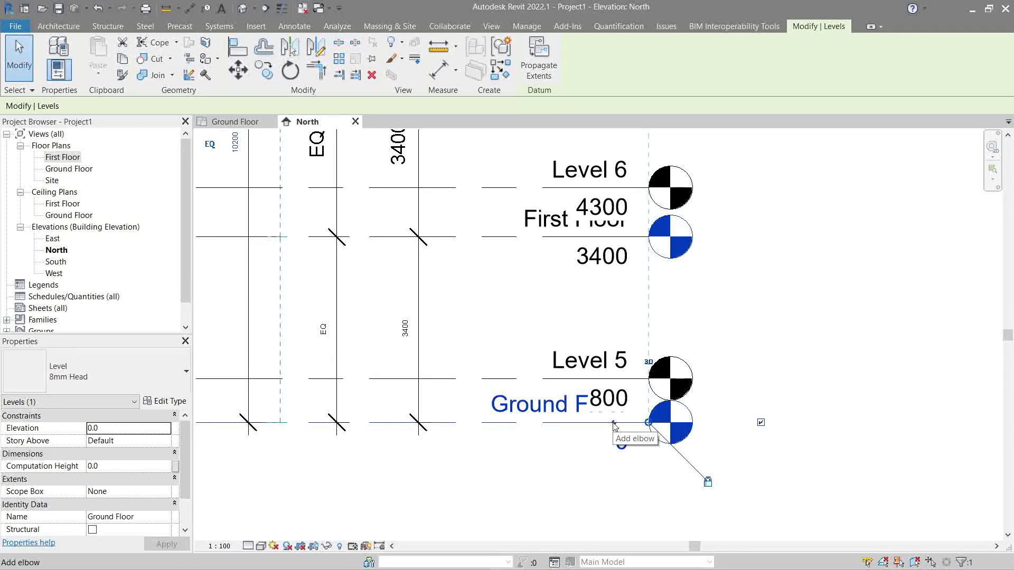
{"action": "left_click", "coordinate": [614, 426]}
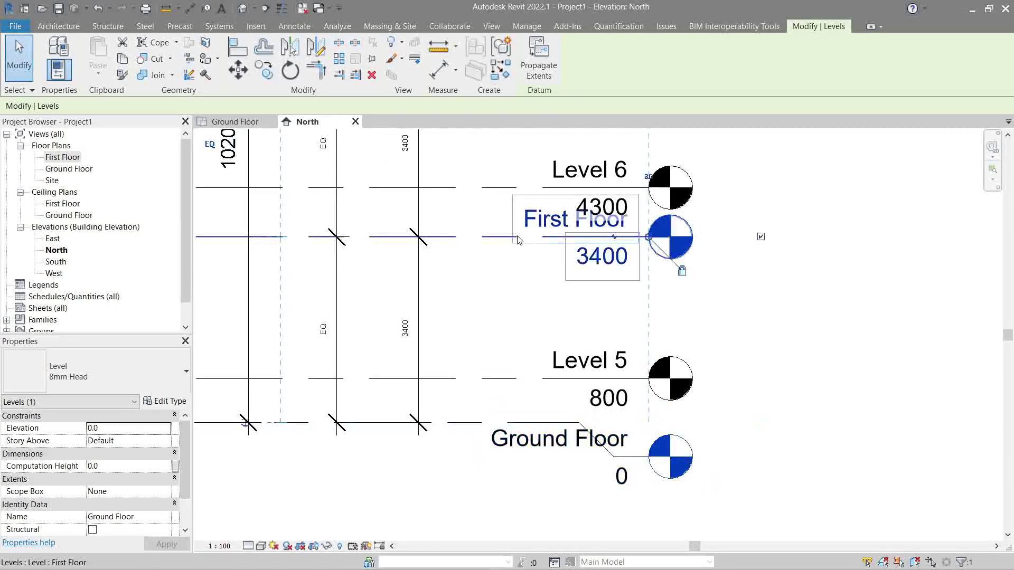
{"action": "key", "text": "Escape"}
{"action": "scroll", "coordinate": [621, 279], "scroll_direction": "down", "scroll_amount": 2}
{"action": "middle_click_drag", "start_coordinate": [636, 247], "coordinate": [658, 363]}
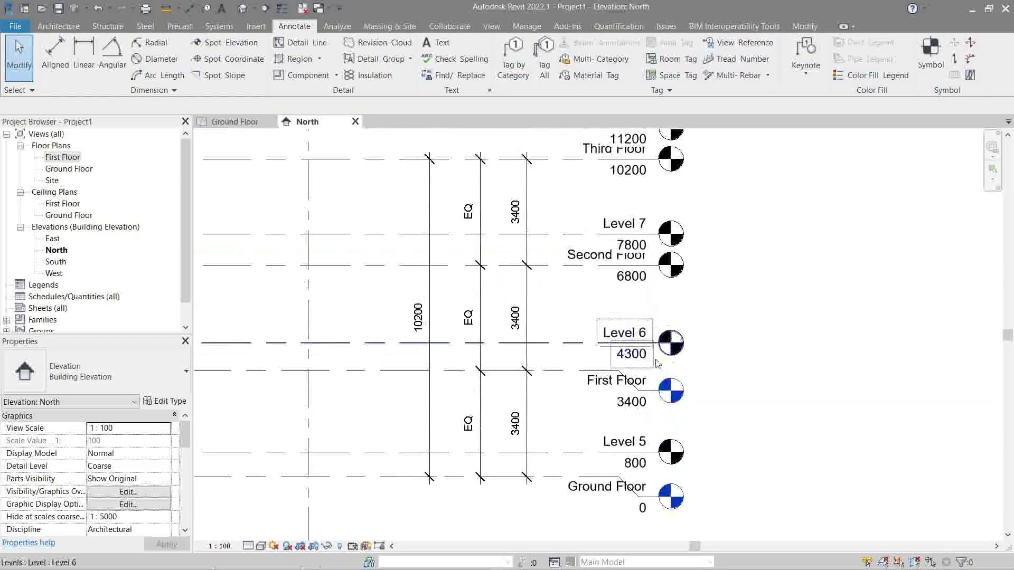
{"action": "left_click", "coordinate": [581, 265]}
{"action": "left_click", "coordinate": [636, 263]}
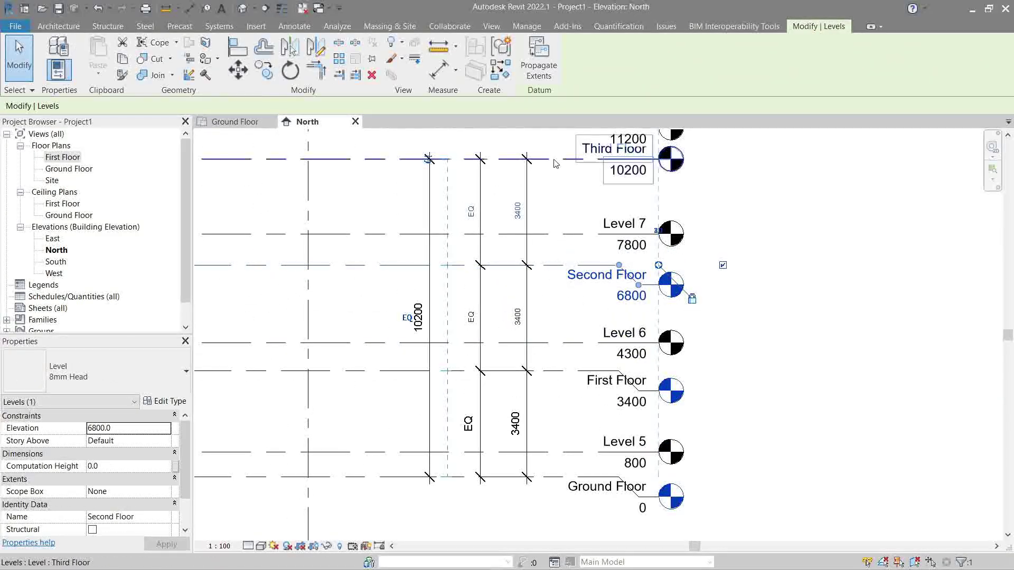
{"action": "key", "text": "Escape"}
{"action": "middle_click_drag", "start_coordinate": [762, 350], "coordinate": [699, 222]}
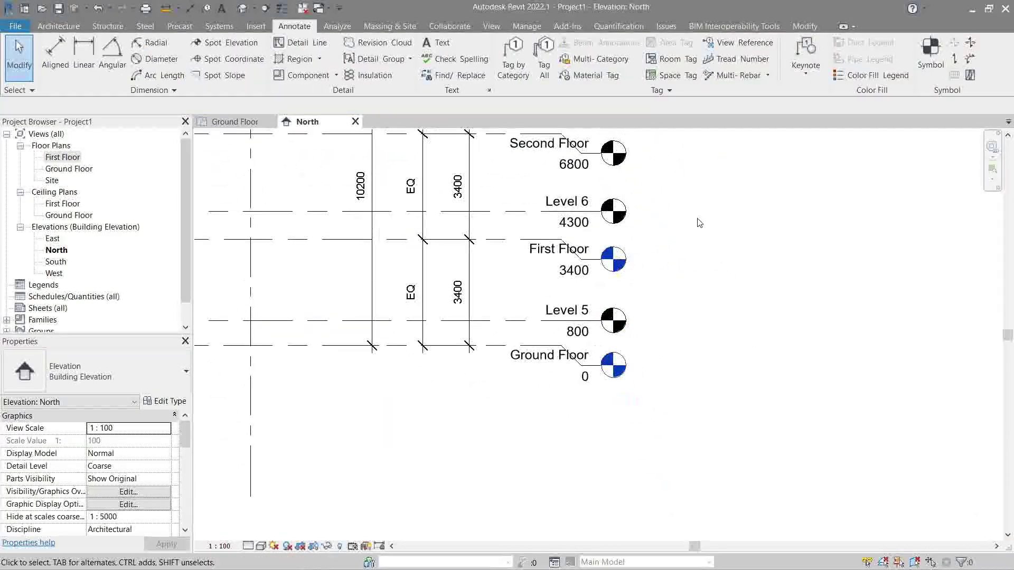
Drag the Ground Floor and First Floor heads down on their elbow leaders
{"action": "left_click", "coordinate": [580, 365]}
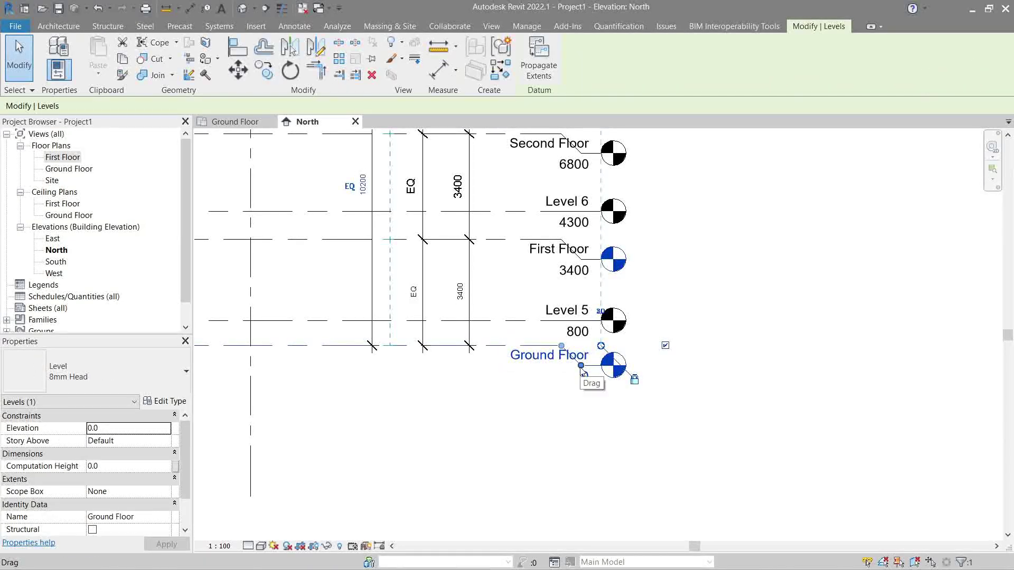
{"action": "left_click_drag", "start_coordinate": [581, 374], "coordinate": [581, 407]}
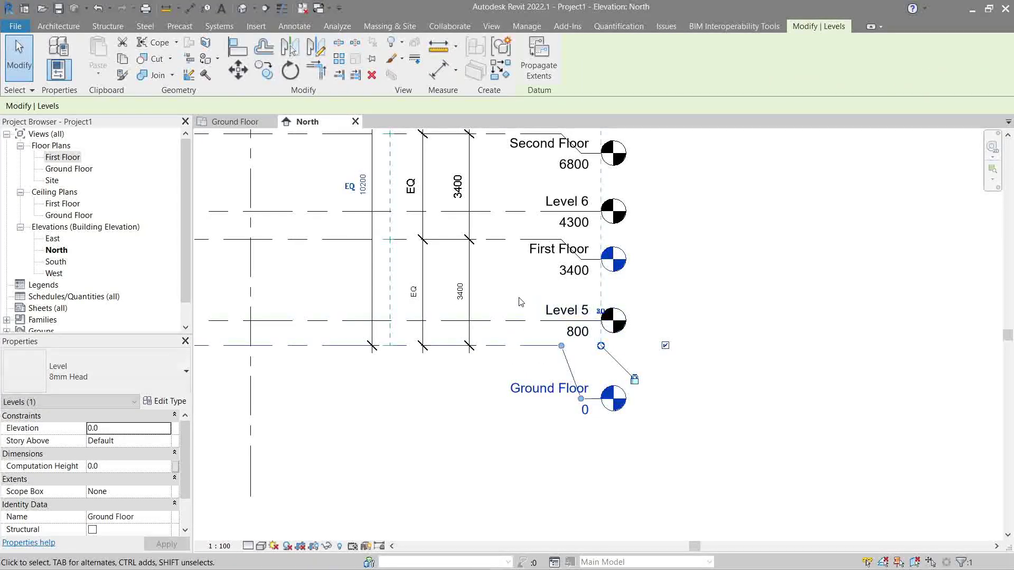
{"action": "middle_click_drag", "start_coordinate": [541, 288], "coordinate": [551, 363]}
{"action": "left_click", "coordinate": [551, 363]}
{"action": "left_click", "coordinate": [586, 338]}
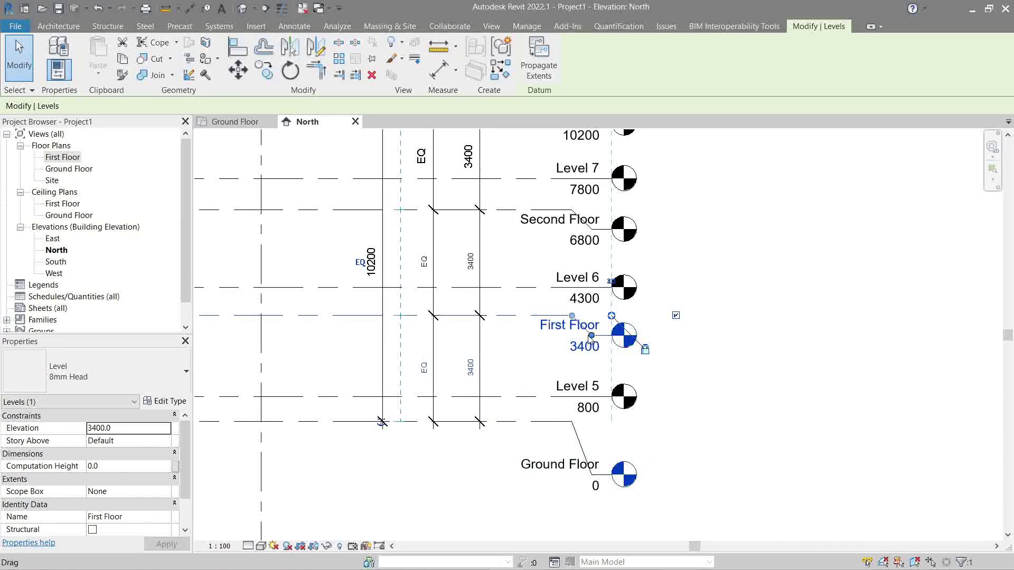
{"action": "left_click_drag", "start_coordinate": [590, 338], "coordinate": [592, 351]}
{"action": "middle_click_drag", "start_coordinate": [593, 351], "coordinate": [594, 397]}
Lower the Second and Third Floor heads on their elbows, clear of the copied levels
{"action": "left_click", "coordinate": [528, 265]}
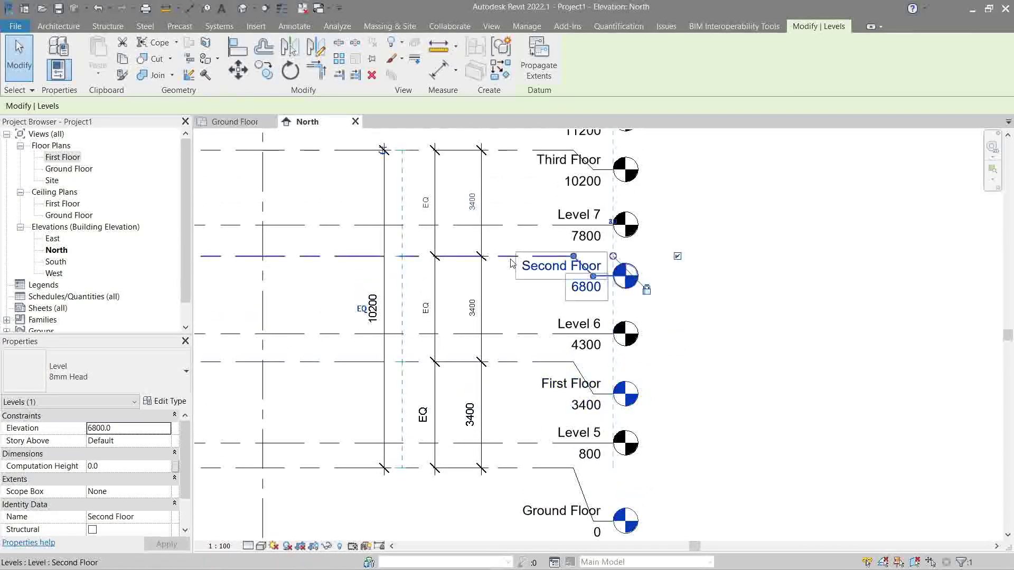
{"action": "left_click_drag", "start_coordinate": [596, 281], "coordinate": [595, 298]}
{"action": "middle_click_drag", "start_coordinate": [520, 167], "coordinate": [522, 234]}
{"action": "left_click", "coordinate": [570, 227]}
{"action": "left_click_drag", "start_coordinate": [595, 236], "coordinate": [595, 252]}
{"action": "left_click", "coordinate": [538, 317]}
{"action": "middle_click_drag", "start_coordinate": [538, 320], "coordinate": [635, 240]}
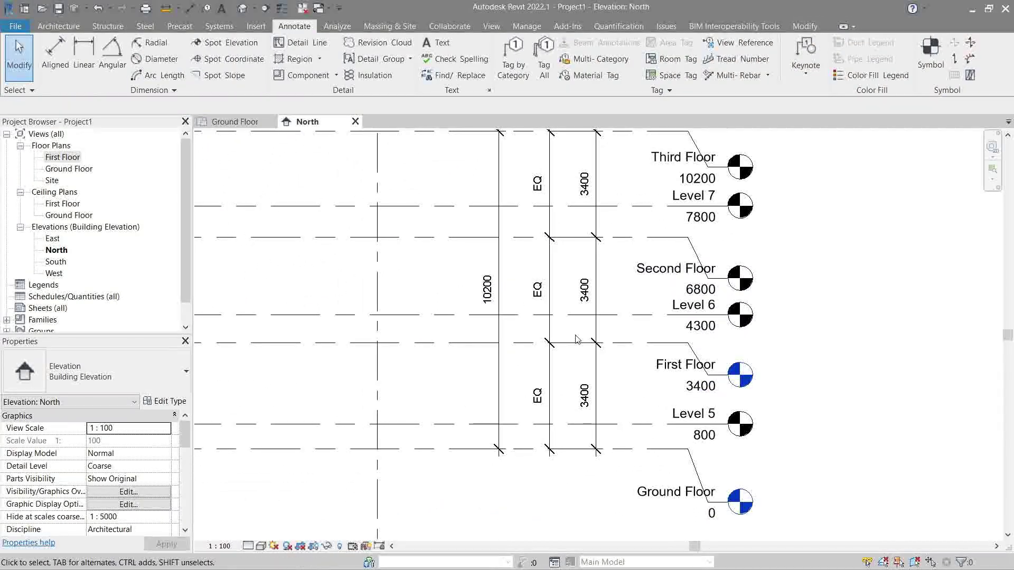
{"action": "scroll", "coordinate": [684, 349], "scroll_direction": "down", "scroll_amount": 1}
{"action": "scroll", "coordinate": [684, 348], "scroll_direction": "down", "scroll_amount": 1}
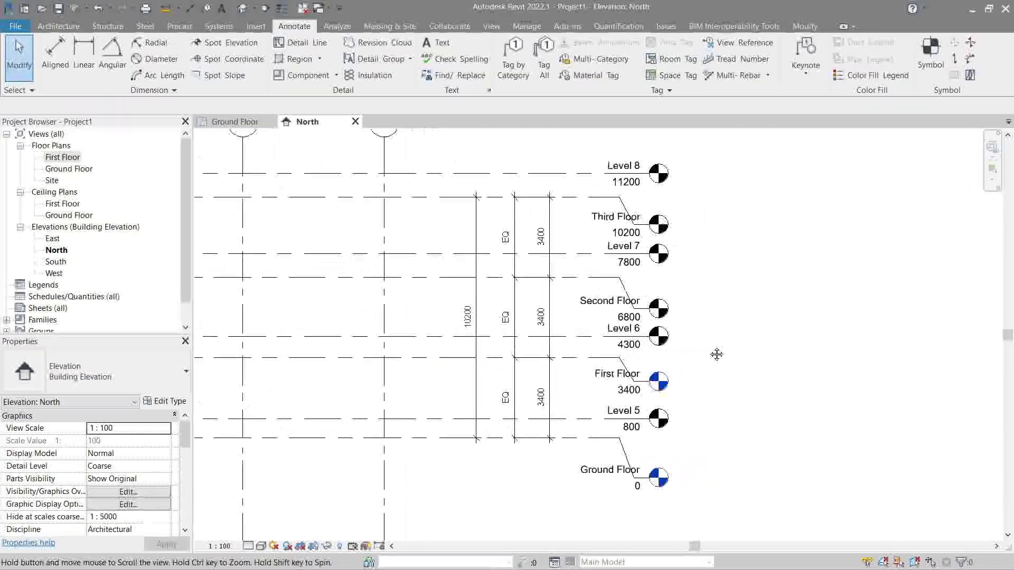
{"action": "middle_click_drag", "start_coordinate": [716, 355], "coordinate": [699, 360]}
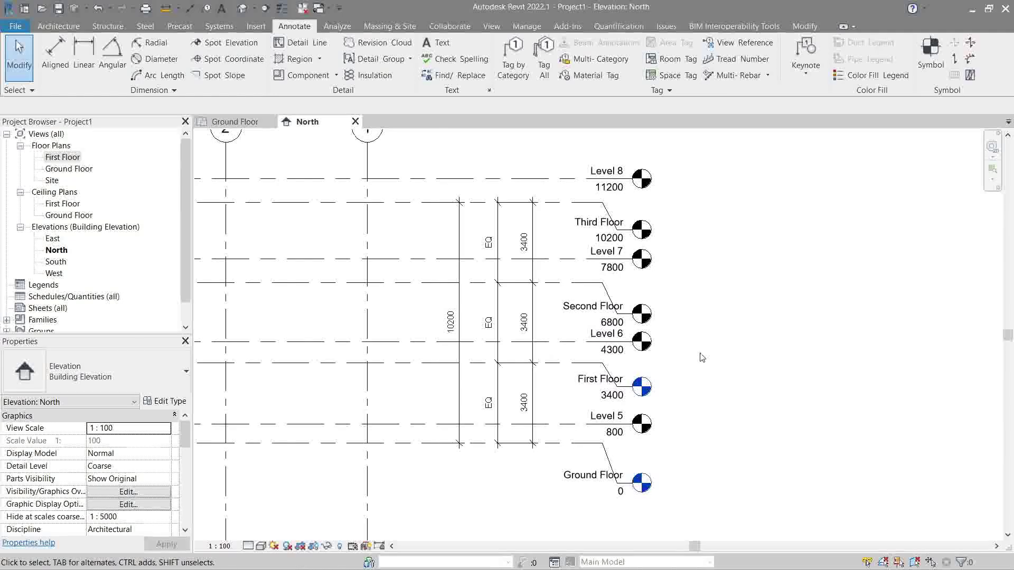
{"action": "left_click", "coordinate": [575, 451]}
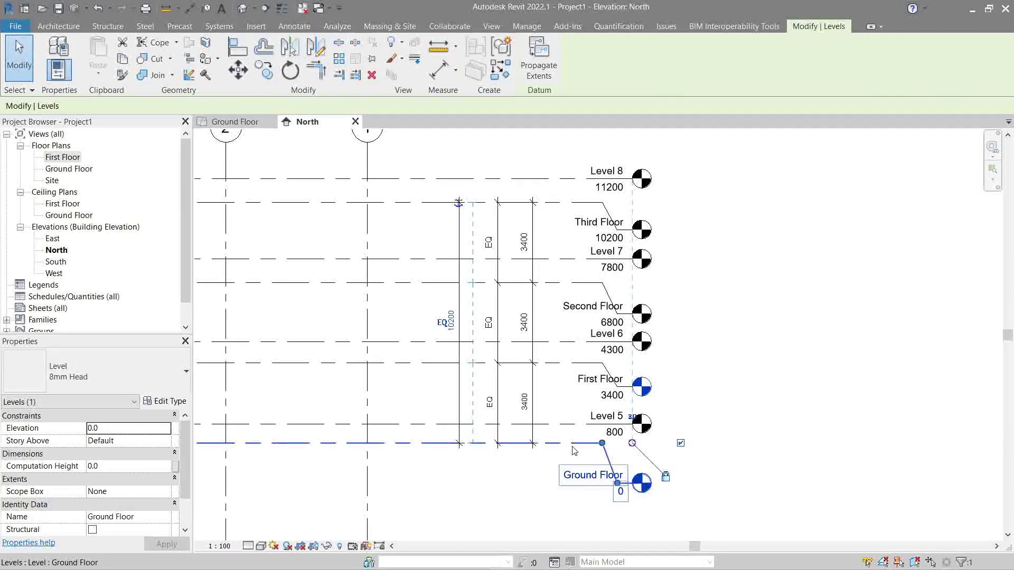
Rename the level at 0 to 'Ground Floor SSL', including its views
{"action": "left_click", "coordinate": [561, 474]}
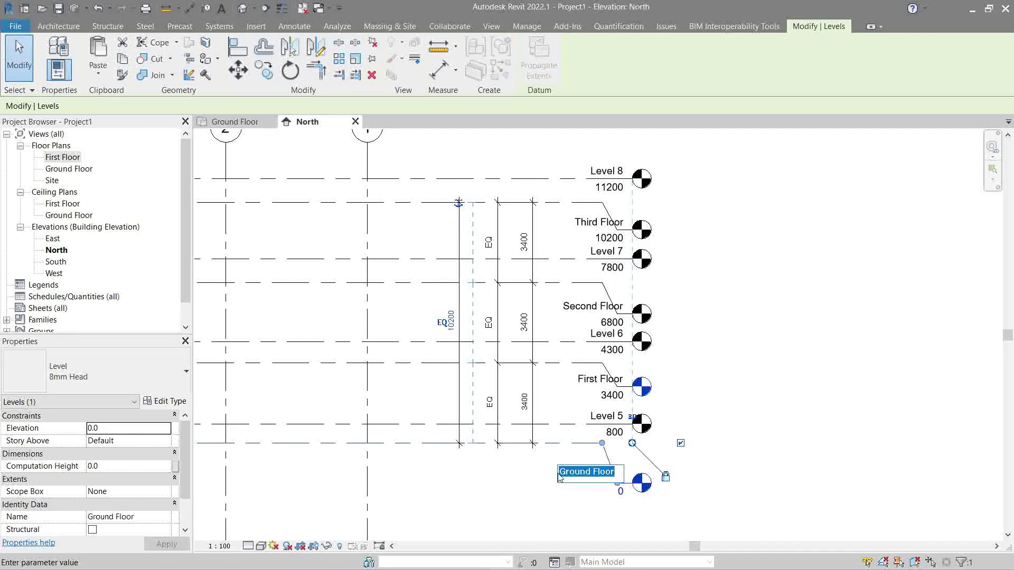
{"action": "key", "text": "End"}
{"action": "type", "text": "SSL"}
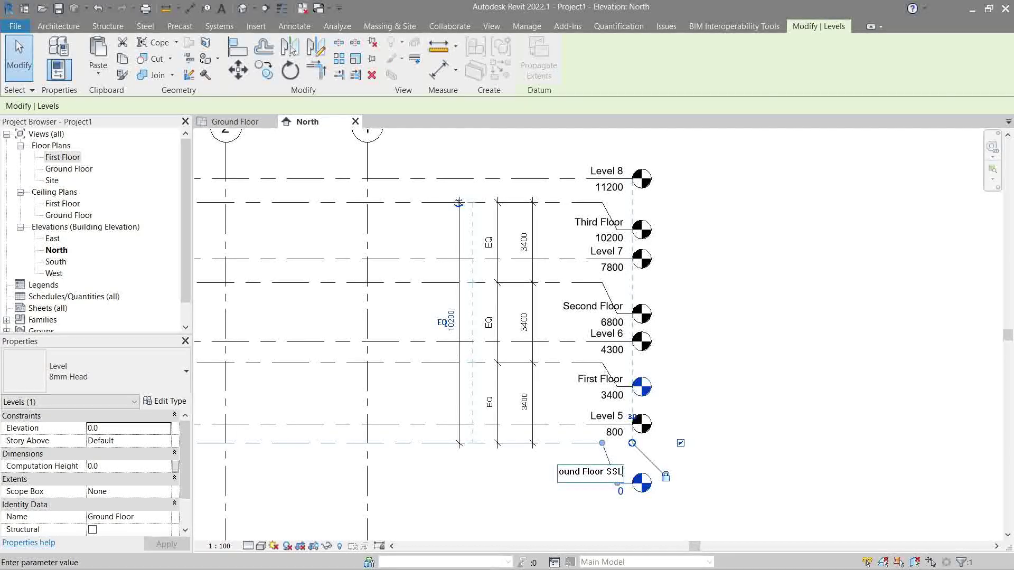
{"action": "key", "text": "Return"}
Rename Level 5 at 800 to 'Ground Floor FFL'
{"action": "left_click", "coordinate": [567, 426]}
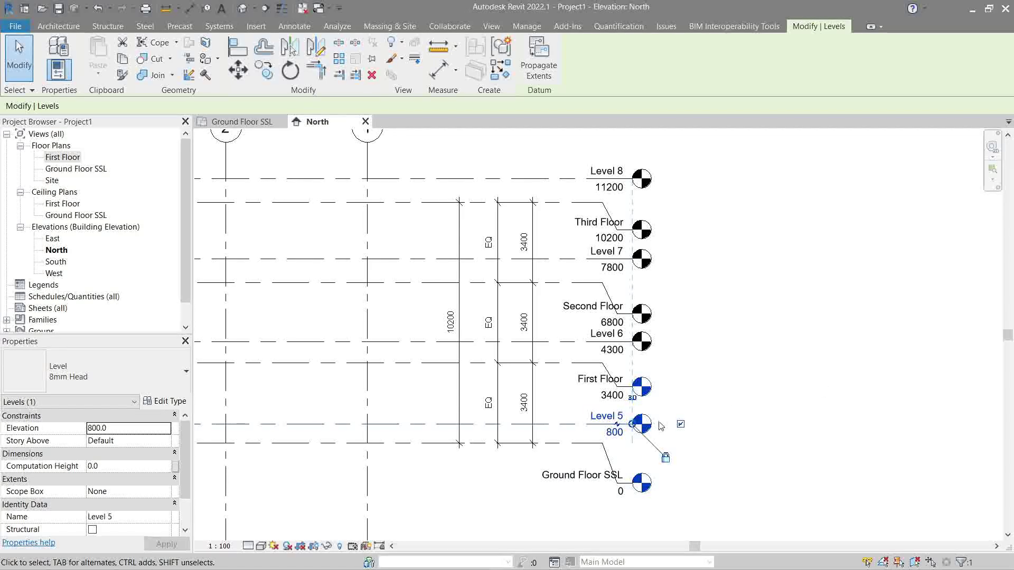
{"action": "left_click", "coordinate": [608, 415]}
{"action": "type", "text": "Grou"}
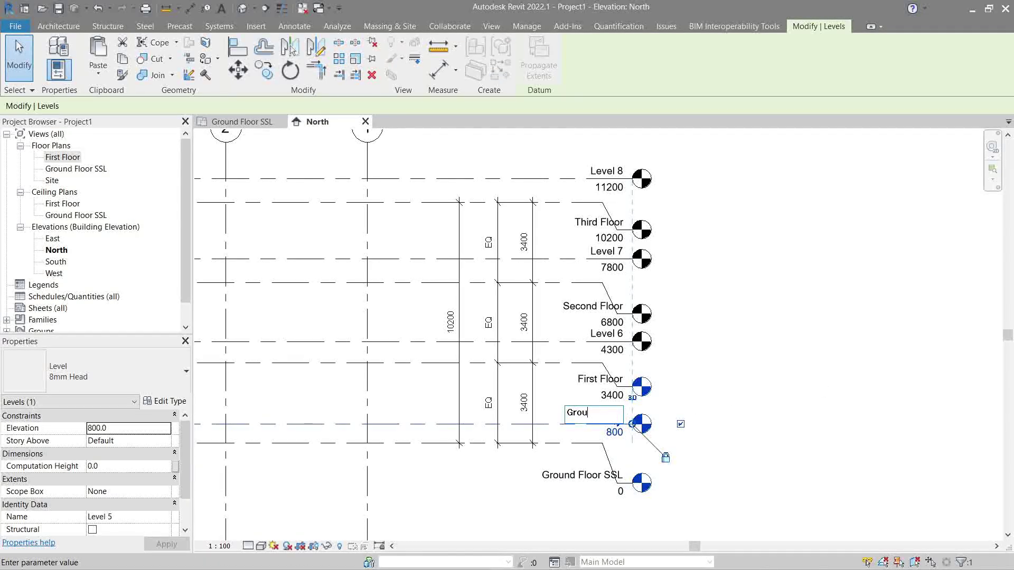
{"action": "type", "text": "nd Floor FFL"}
{"action": "key", "text": "Return"}
{"action": "left_click", "coordinate": [782, 409]}
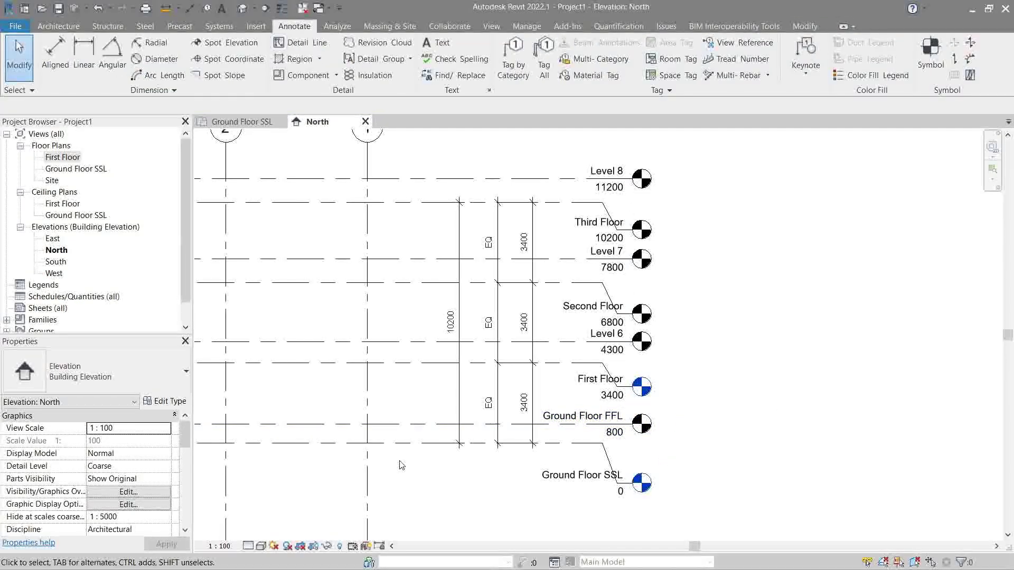
{"action": "scroll", "coordinate": [405, 470], "scroll_direction": "up", "scroll_amount": 2}
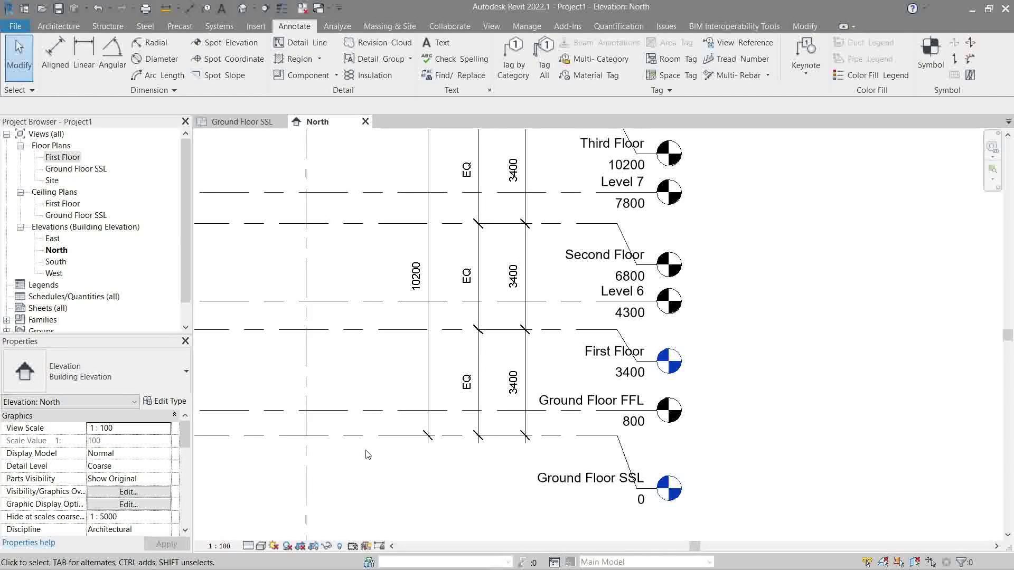
Dimension the 800 spacing between Ground Floor SSL and Ground Floor FFL
{"action": "key", "text": "d"}
{"action": "key", "text": "i"}
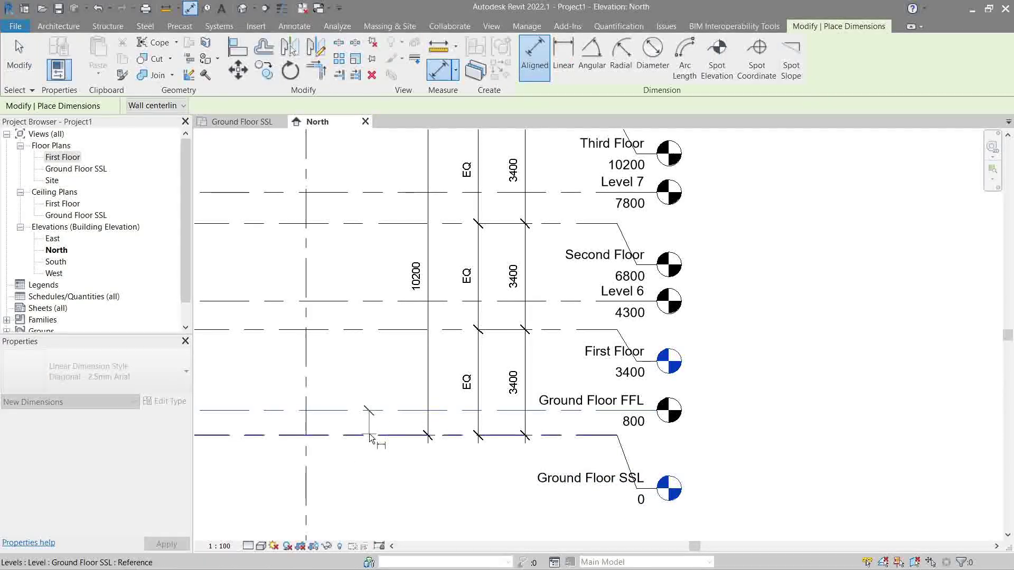
{"action": "left_click", "coordinate": [370, 410]}
{"action": "left_click", "coordinate": [369, 434]}
{"action": "key", "text": "Escape"}
{"action": "key", "text": "Escape"}
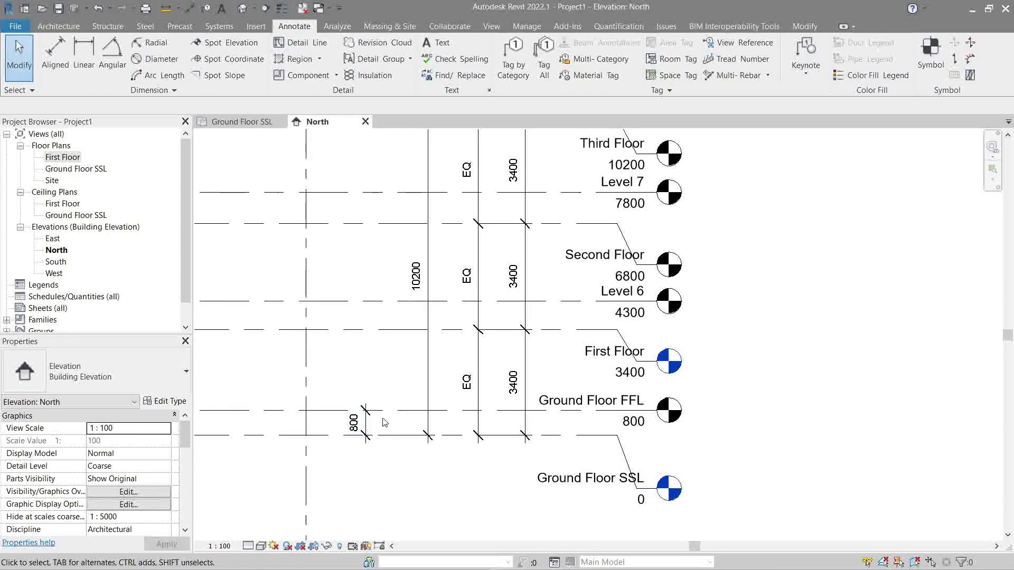
Change that spacing to 100, moving Ground Floor FFL to elevation 100
{"action": "left_click", "coordinate": [402, 417]}
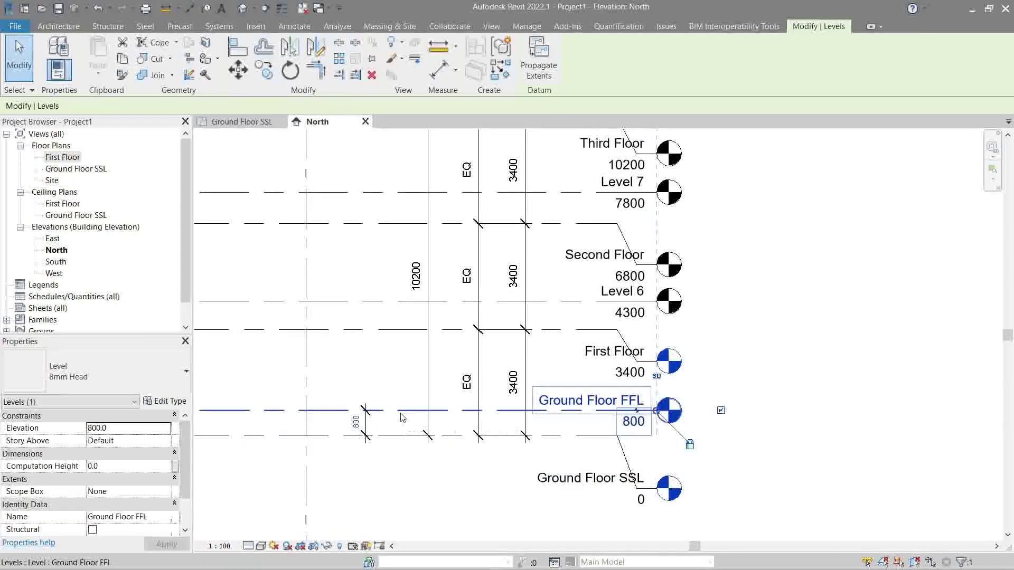
{"action": "left_click", "coordinate": [356, 422]}
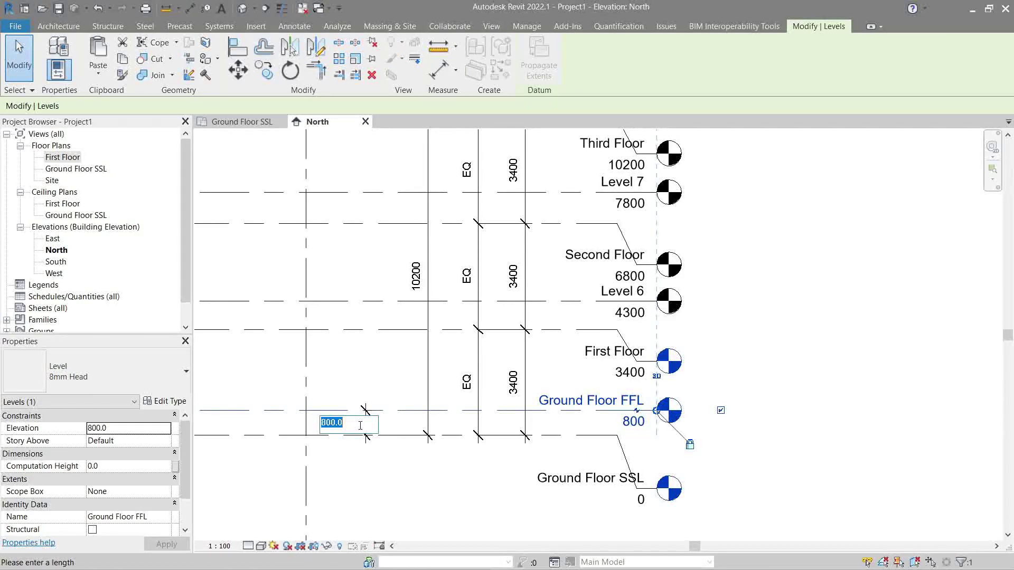
{"action": "type", "text": "100"}
{"action": "key", "text": "Return"}
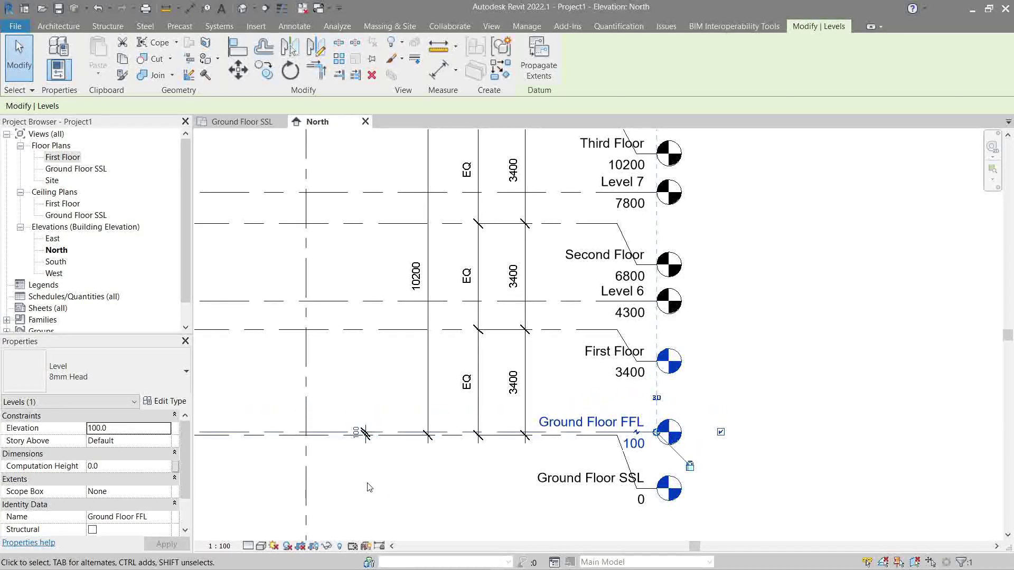
{"action": "left_click", "coordinate": [396, 493]}
{"action": "scroll", "coordinate": [396, 493], "scroll_direction": "up", "scroll_amount": 2}
{"action": "middle_click_drag", "start_coordinate": [558, 476], "coordinate": [516, 449]}
{"action": "left_click", "coordinate": [642, 446]}
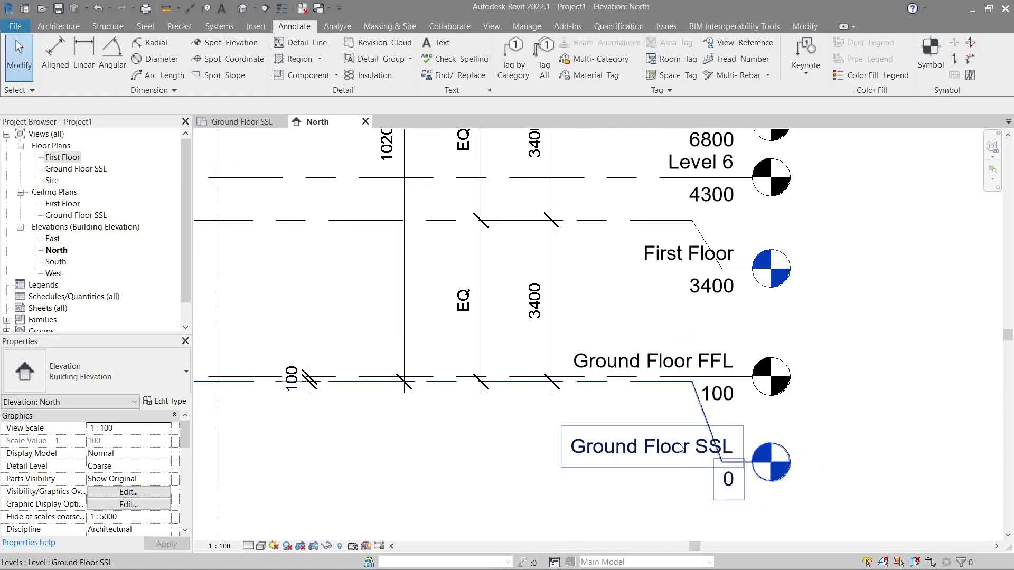
{"action": "left_click", "coordinate": [718, 367]}
{"action": "key", "text": "Escape"}
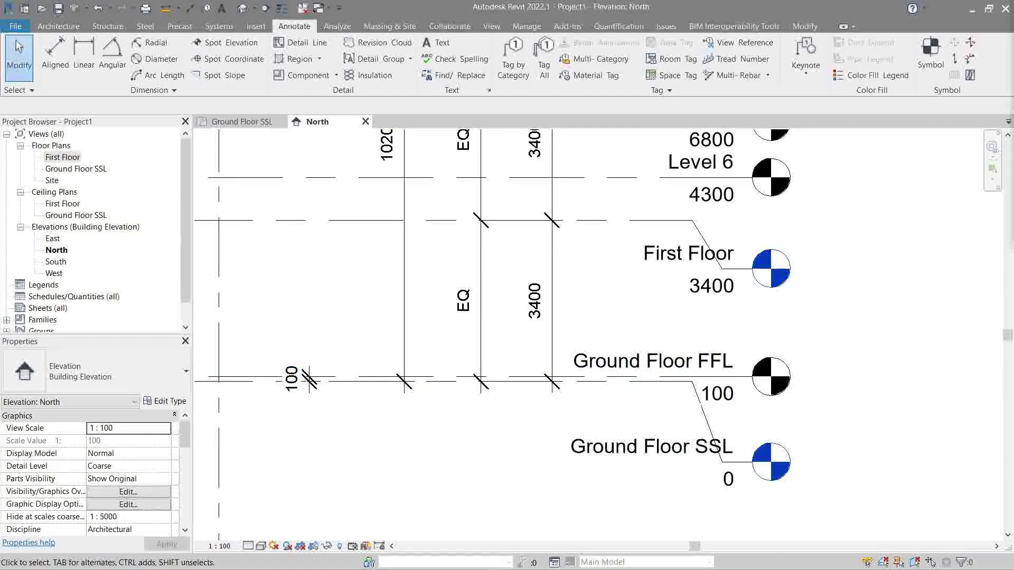
Dimension the 900 spacing between First Floor and Level 6
{"action": "middle_click_drag", "start_coordinate": [556, 216], "coordinate": [560, 287]}
{"action": "key", "text": "d"}
{"action": "key", "text": "i"}
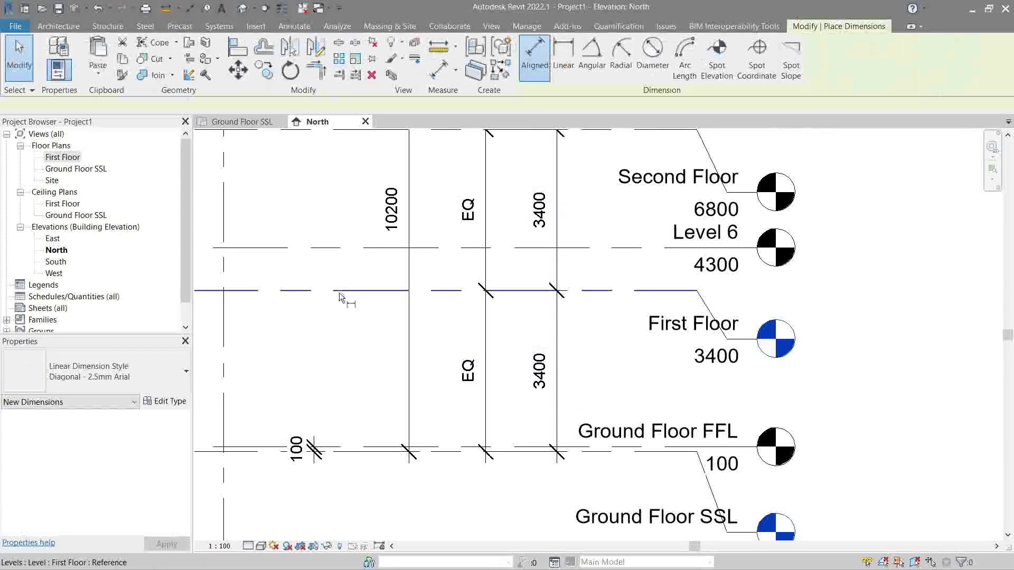
{"action": "left_click", "coordinate": [332, 248]}
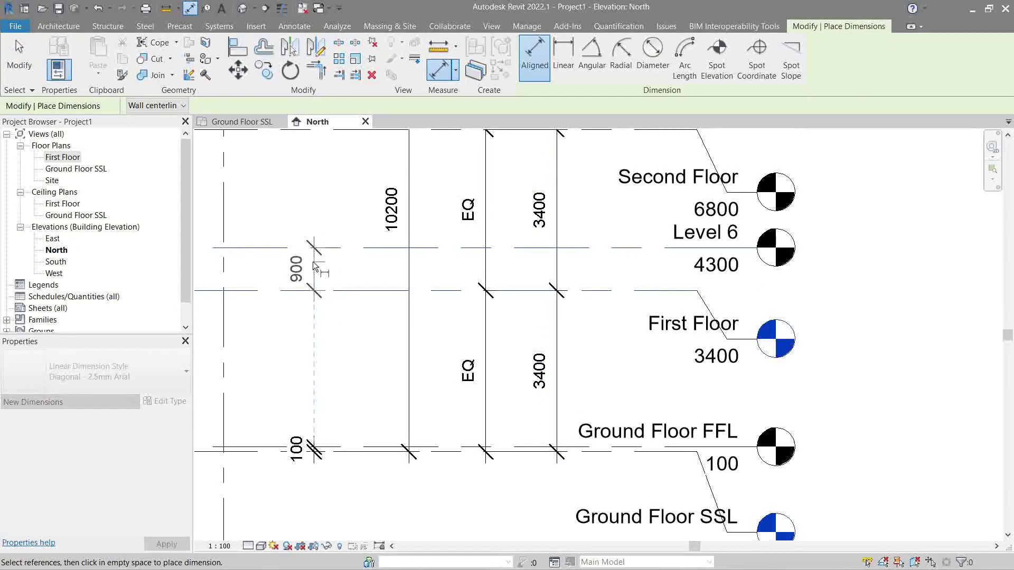
{"action": "left_click", "coordinate": [316, 266]}
{"action": "key", "text": "Escape"}
{"action": "key", "text": "Escape"}
{"action": "scroll", "coordinate": [351, 267], "scroll_direction": "down", "scroll_amount": 1}
{"action": "middle_click_drag", "start_coordinate": [351, 267], "coordinate": [364, 399]}
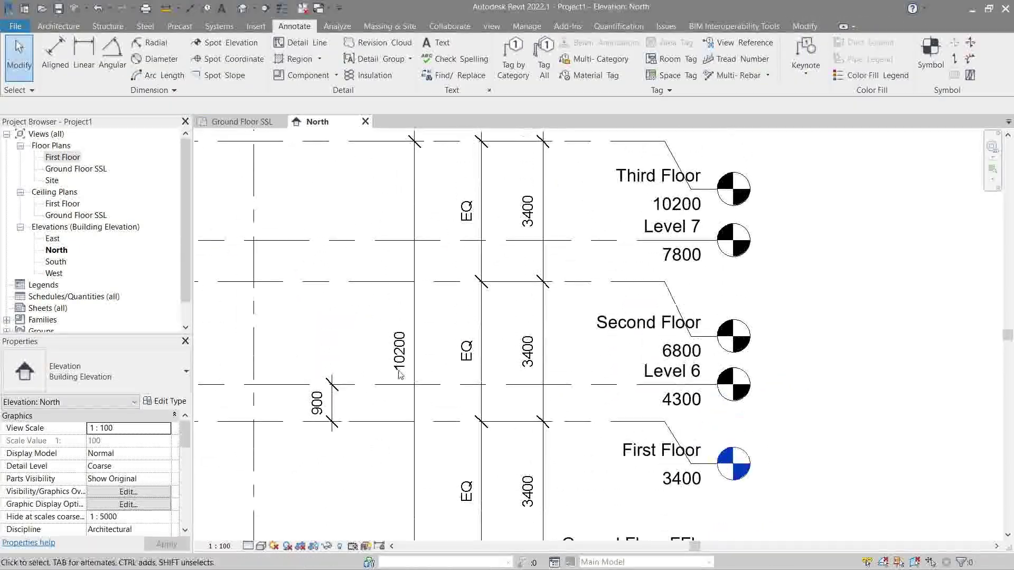
Add 1000 dimensions for Second Floor–Level 7 and Third Floor–Level 8
{"action": "key", "text": "d"}
{"action": "key", "text": "i"}
{"action": "left_click", "coordinate": [362, 282]}
{"action": "left_click", "coordinate": [346, 240]}
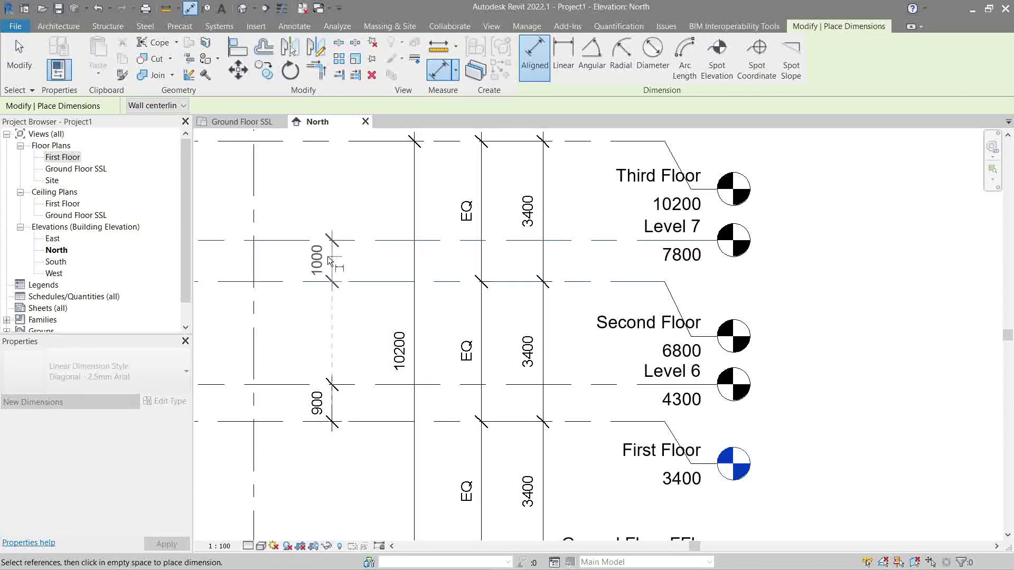
{"action": "left_click", "coordinate": [332, 256]}
{"action": "key", "text": "Escape"}
{"action": "key", "text": "Escape"}
{"action": "middle_click_drag", "start_coordinate": [332, 252], "coordinate": [342, 361]}
{"action": "key", "text": "d"}
{"action": "key", "text": "i"}
{"action": "left_click", "coordinate": [357, 249]}
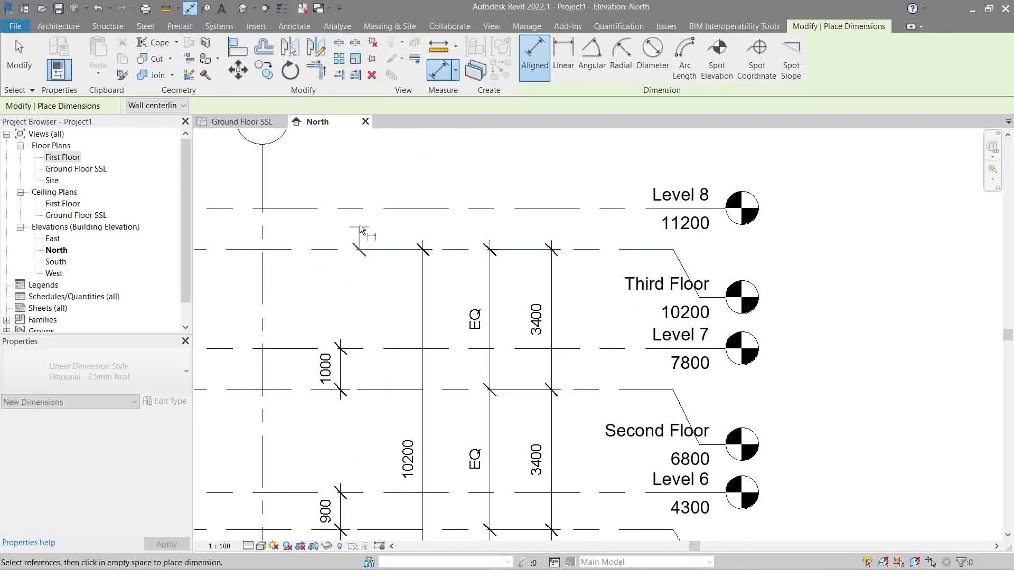
{"action": "left_click", "coordinate": [360, 210]}
{"action": "left_click", "coordinate": [341, 222]}
{"action": "key", "text": "Escape"}
{"action": "key", "text": "Escape"}
Set Level 8 and Level 7 to 100 above Third and Second Floor (10300, 6900)
{"action": "left_click", "coordinate": [365, 208]}
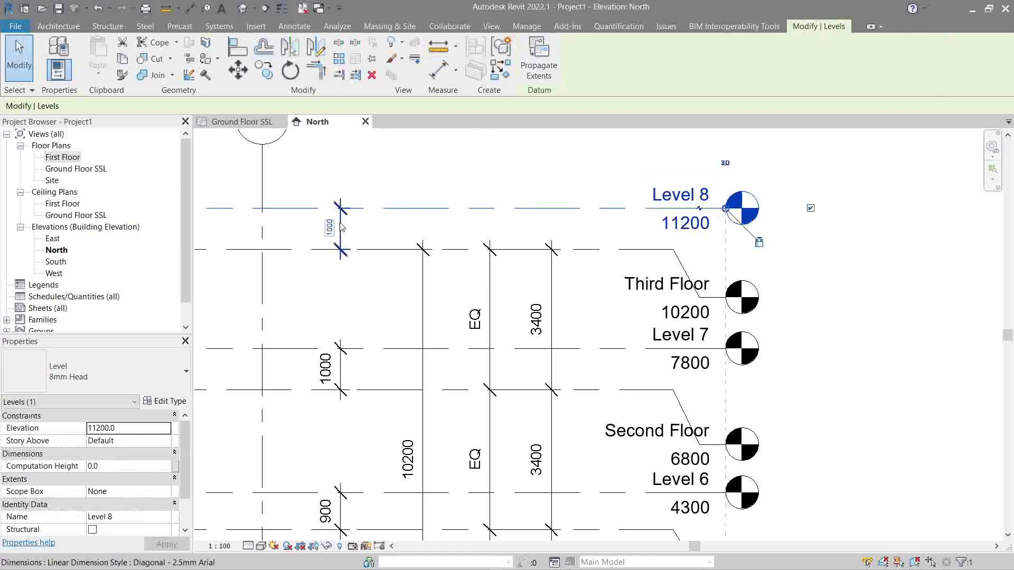
{"action": "left_click", "coordinate": [332, 224]}
{"action": "type", "text": "100"}
{"action": "key", "text": "Return"}
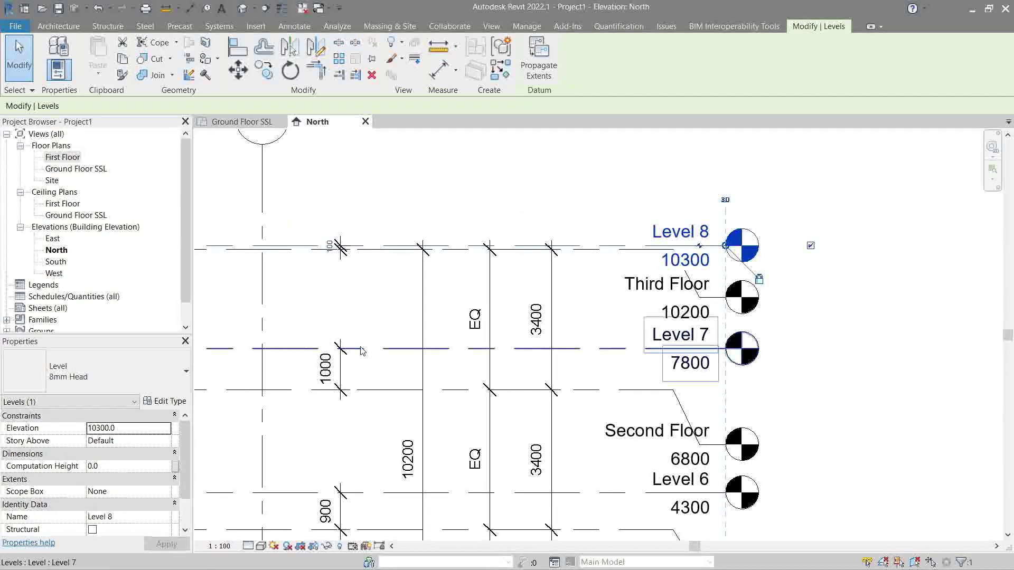
{"action": "left_click", "coordinate": [327, 349]}
{"action": "left_click", "coordinate": [324, 379]}
{"action": "type", "text": "1"}
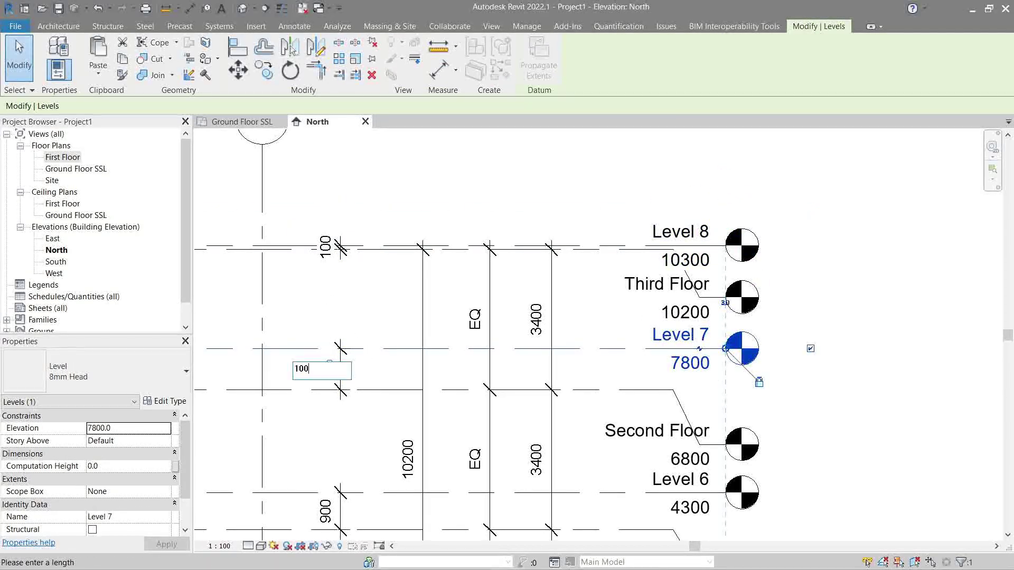
{"action": "type", "text": "00"}
{"action": "key", "text": "Return"}
{"action": "scroll", "coordinate": [382, 254], "scroll_direction": "down", "scroll_amount": 3}
{"action": "key", "text": "Escape"}
Set Level 6 to 100 above First Floor, placing it at 3500
{"action": "left_click", "coordinate": [317, 393]}
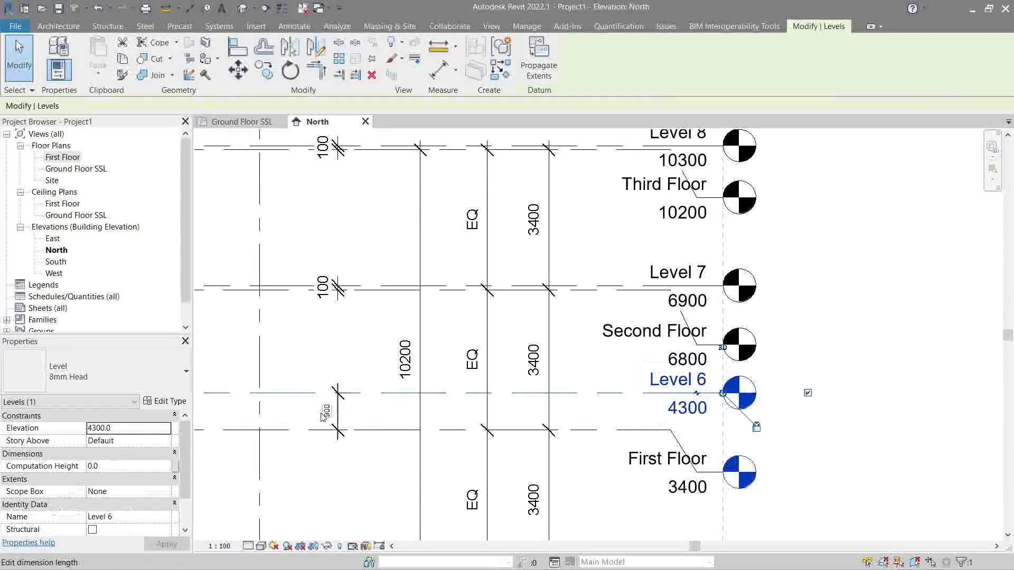
{"action": "left_click", "coordinate": [325, 412]}
{"action": "type", "text": "100"}
{"action": "key", "text": "Return"}
{"action": "scroll", "coordinate": [534, 417], "scroll_direction": "down", "scroll_amount": 1}
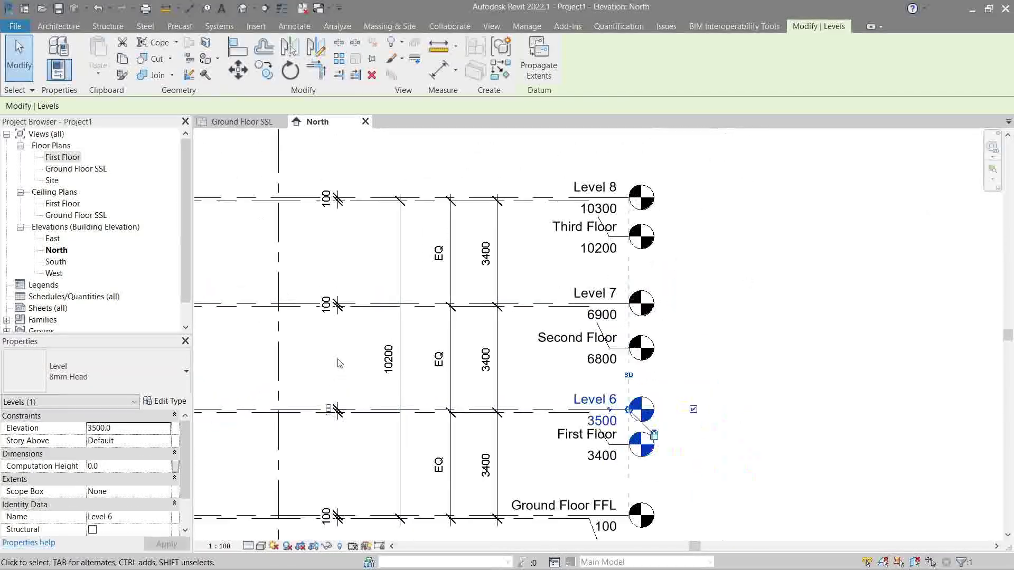
{"action": "key", "text": "Escape"}
{"action": "middle_click_drag", "start_coordinate": [534, 423], "coordinate": [540, 371]}
{"action": "left_click", "coordinate": [580, 391]}
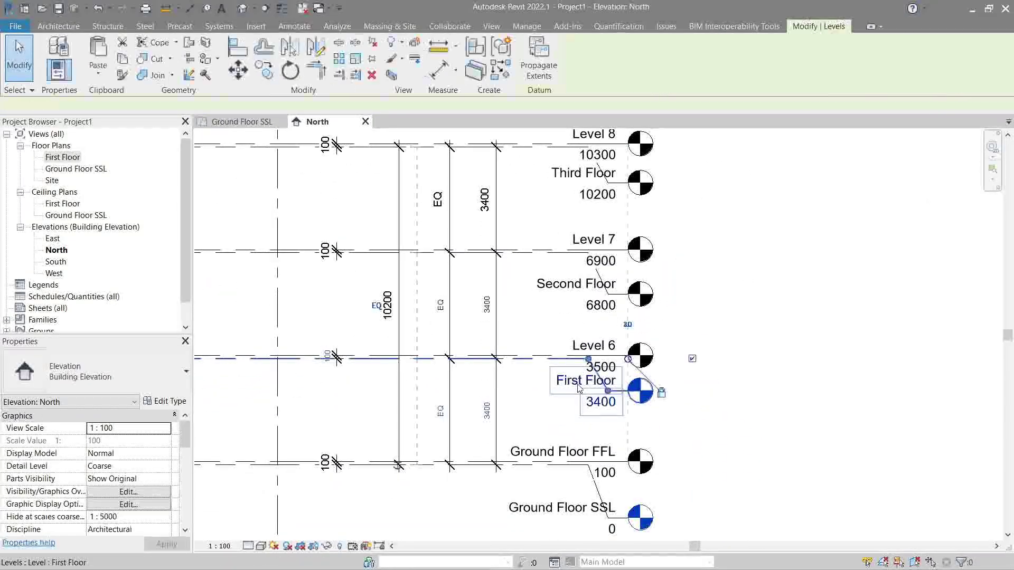
Rename First Floor and Level 6 to 'First Floor SSL' and 'First Floor FFL'
{"action": "left_click", "coordinate": [613, 378]}
{"action": "type", "text": "Fi"}
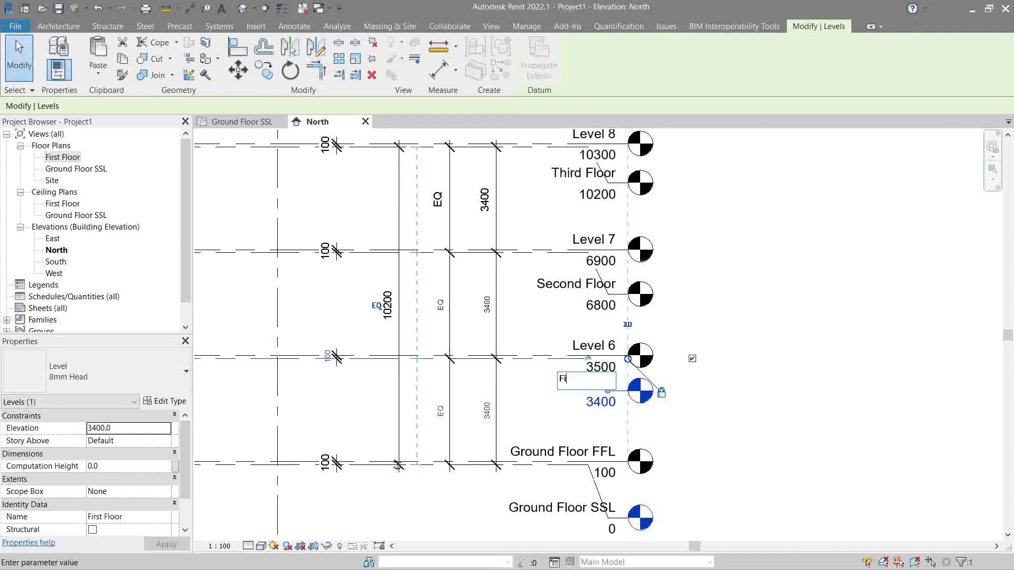
{"action": "type", "text": "rst Floor SSL"}
{"action": "key", "text": "Return"}
{"action": "left_click", "coordinate": [594, 344]}
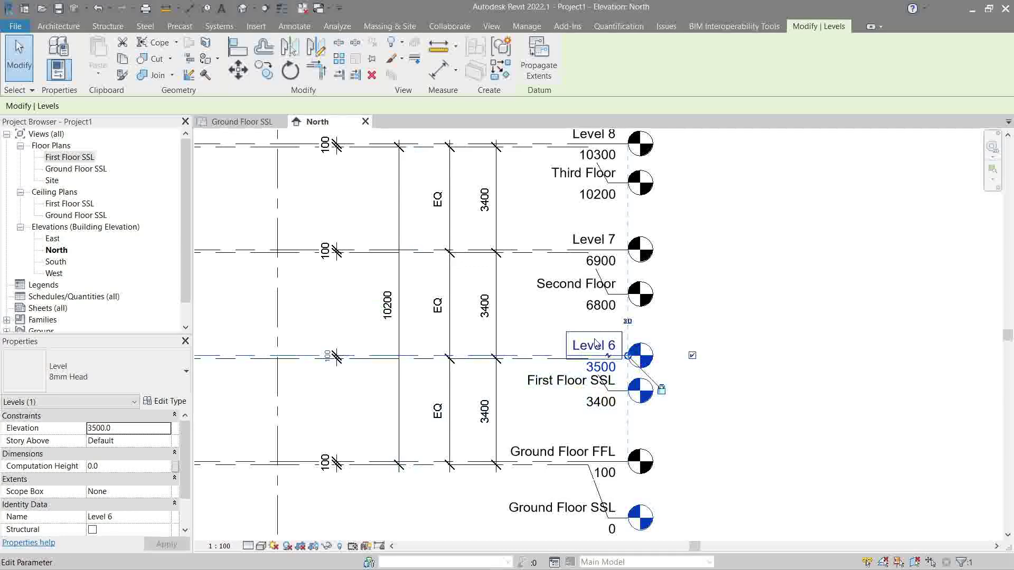
{"action": "left_click", "coordinate": [594, 342]}
{"action": "type", "text": "First Fl"}
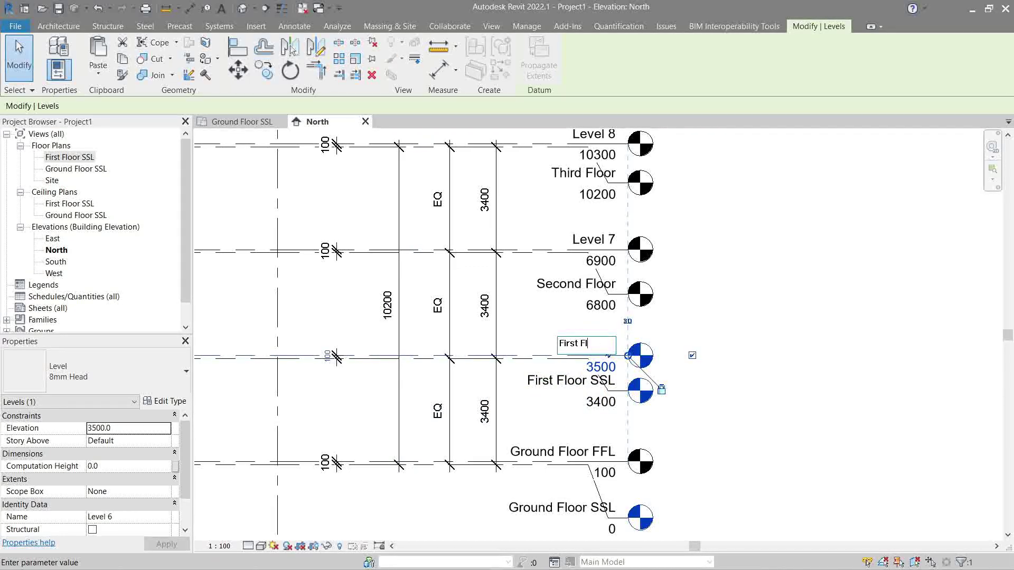
{"action": "type", "text": "oor FFL"}
{"action": "key", "text": "Return"}
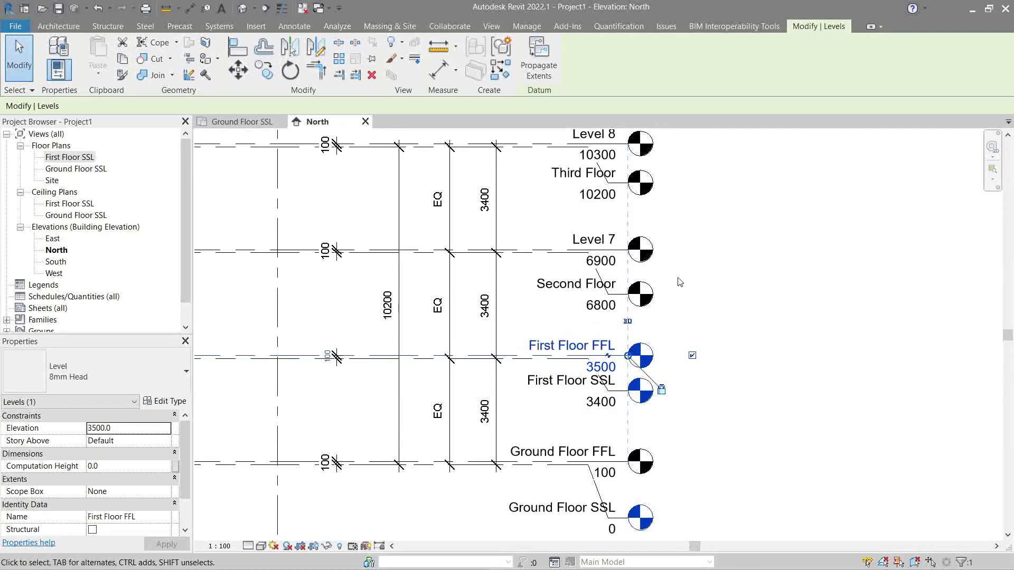
Rename Second Floor and Level 7 to 'Second Floor SSL' and 'Second Floor FFL'
{"action": "middle_click_drag", "start_coordinate": [553, 285], "coordinate": [553, 358]}
{"action": "left_click", "coordinate": [552, 358]}
{"action": "left_click", "coordinate": [553, 358]}
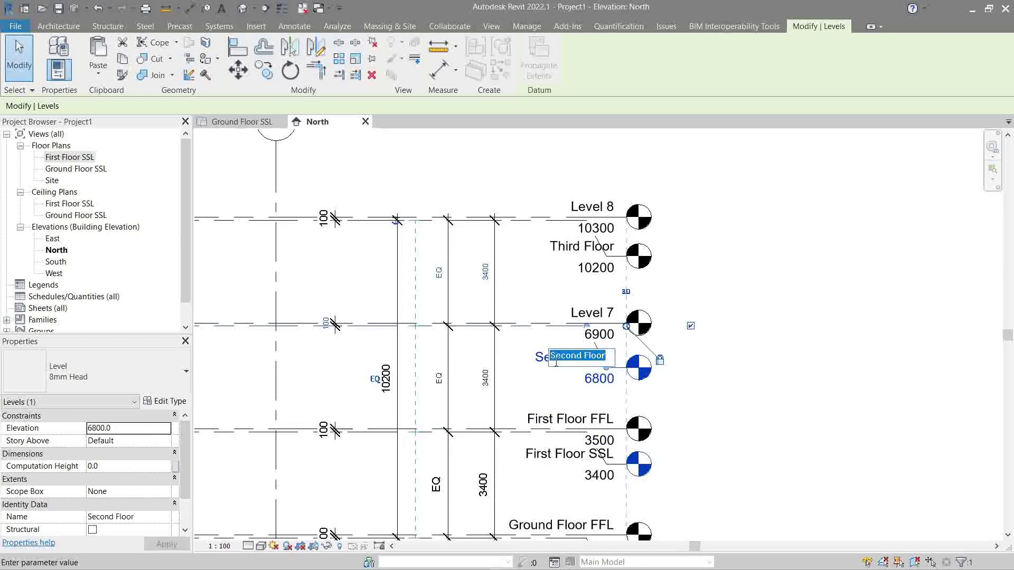
{"action": "type", "text": "Second Floor "}
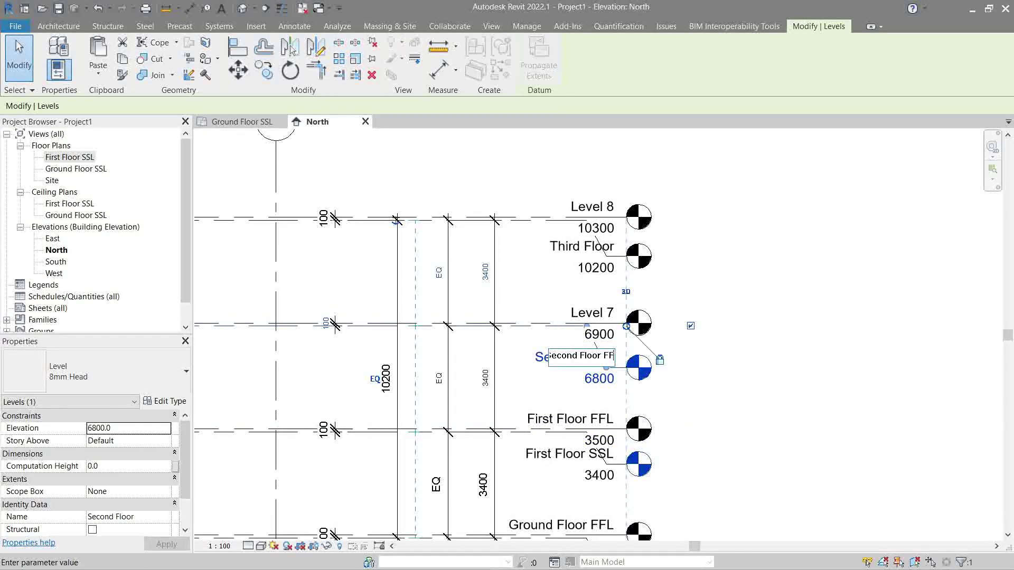
{"action": "type", "text": "SSL"}
{"action": "key", "text": "Return"}
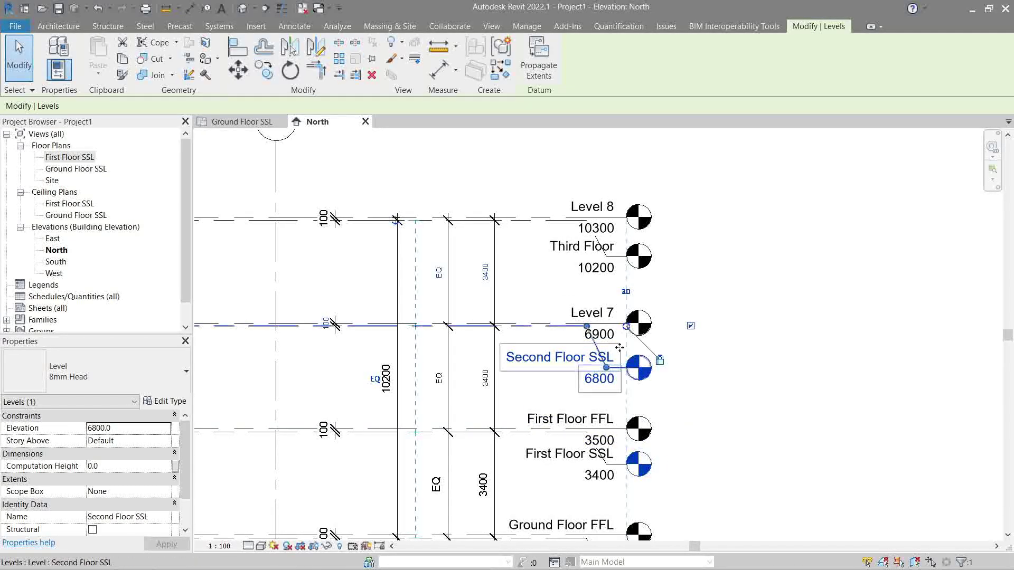
{"action": "left_click", "coordinate": [605, 322]}
{"action": "type", "text": "Second Floor"}
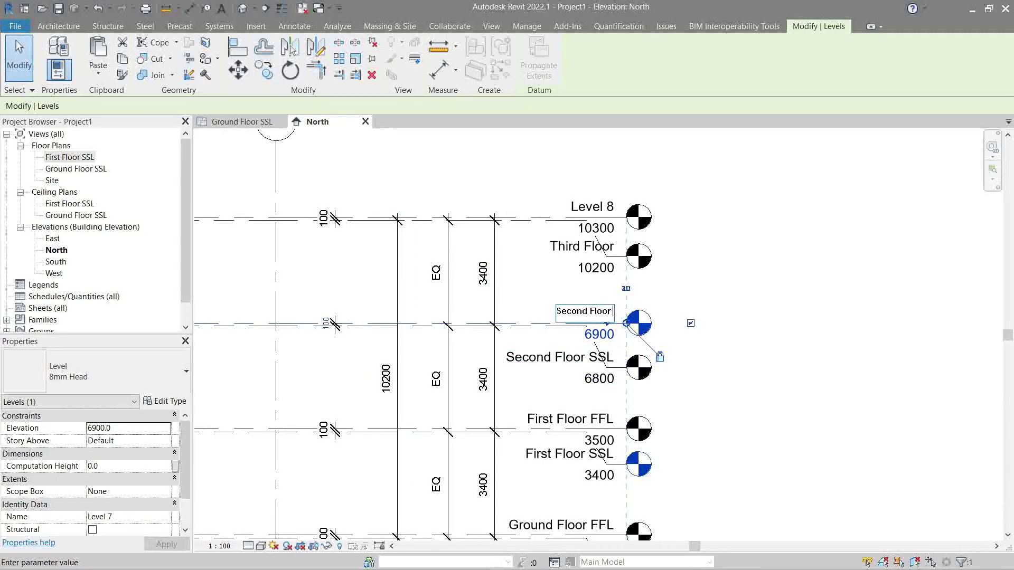
{"action": "key", "text": "Return"}
Rename Third Floor (10200) and Level 8 (10300) to 'Third Floor SSL' and 'Third Floor FFL'
{"action": "left_click", "coordinate": [576, 246]}
{"action": "left_click", "coordinate": [567, 246]}
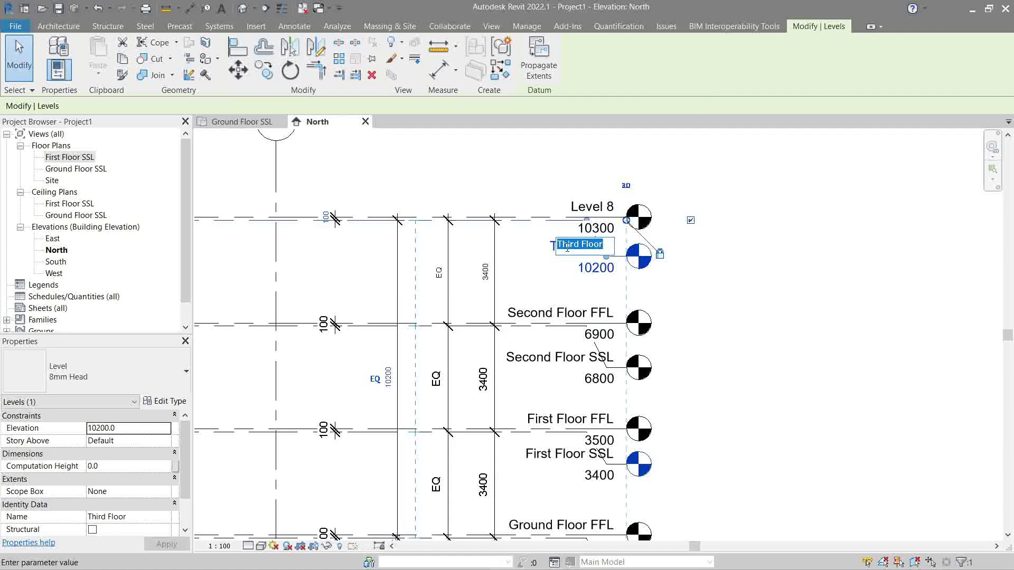
{"action": "type", "text": "Third Flo"}
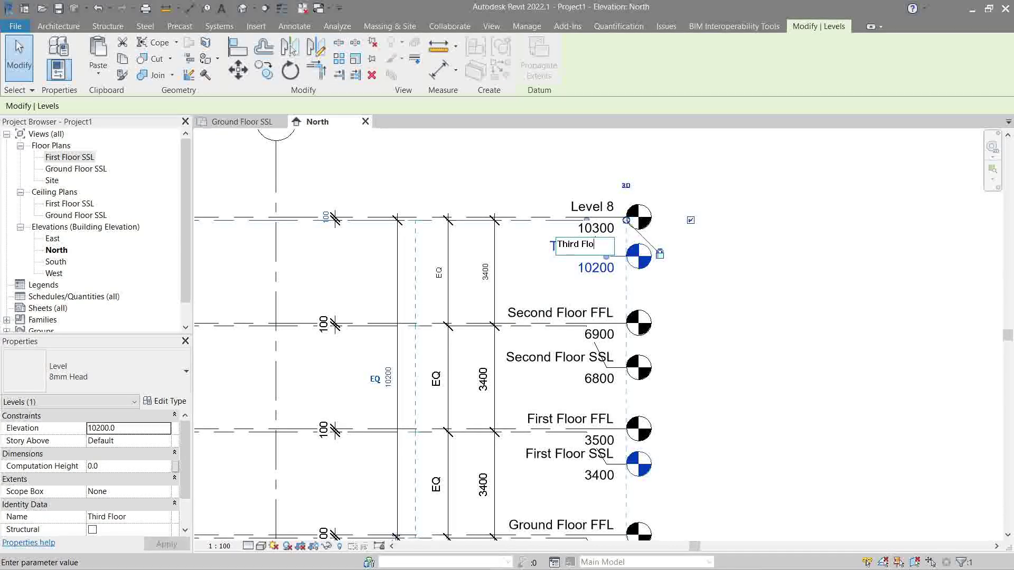
{"action": "type", "text": "or SSL"}
{"action": "key", "text": "Return"}
{"action": "left_click", "coordinate": [585, 206]}
{"action": "left_click", "coordinate": [585, 206]}
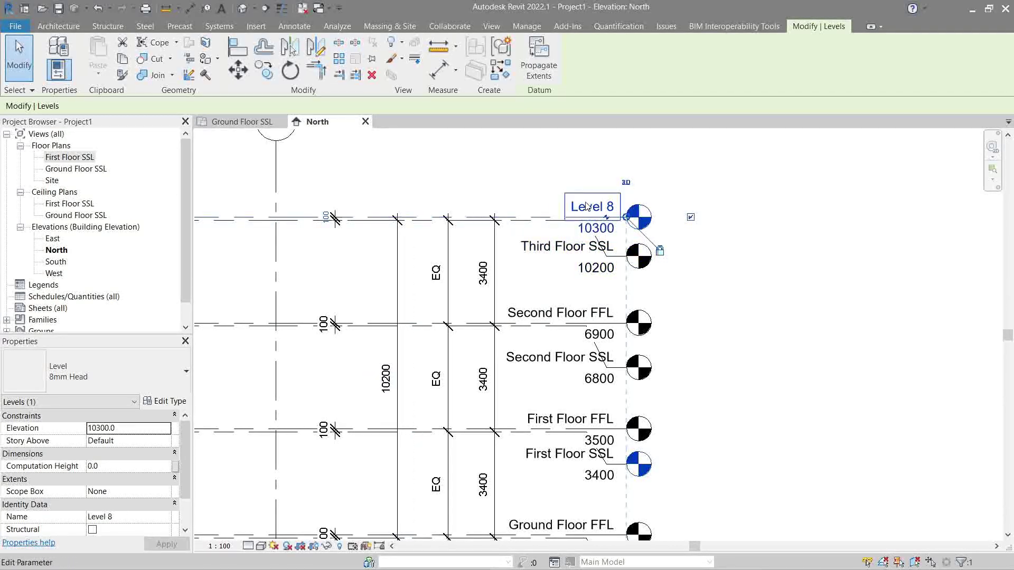
{"action": "type", "text": "Third Floor"}
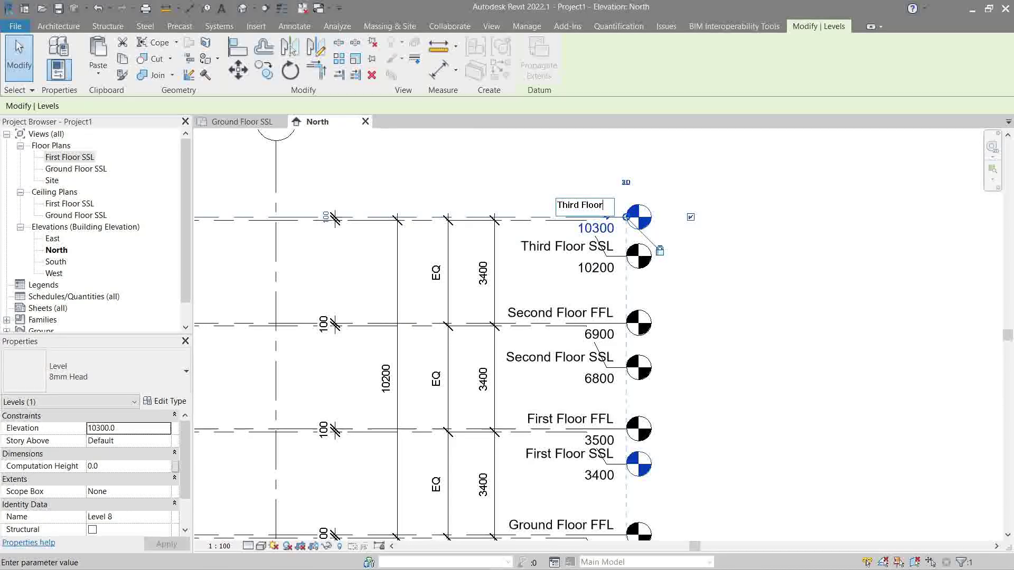
{"action": "type", "text": " FFL"}
{"action": "key", "text": "Return"}
{"action": "left_click", "coordinate": [716, 249]}
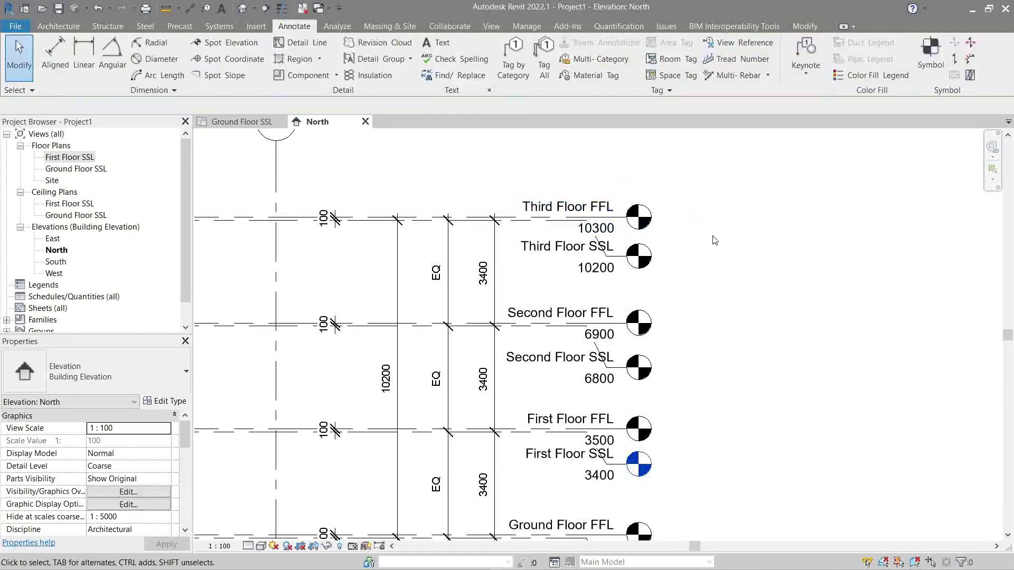
{"action": "scroll", "coordinate": [725, 284], "scroll_direction": "down", "scroll_amount": 1}
{"action": "middle_click_drag", "start_coordinate": [726, 284], "coordinate": [699, 252]}
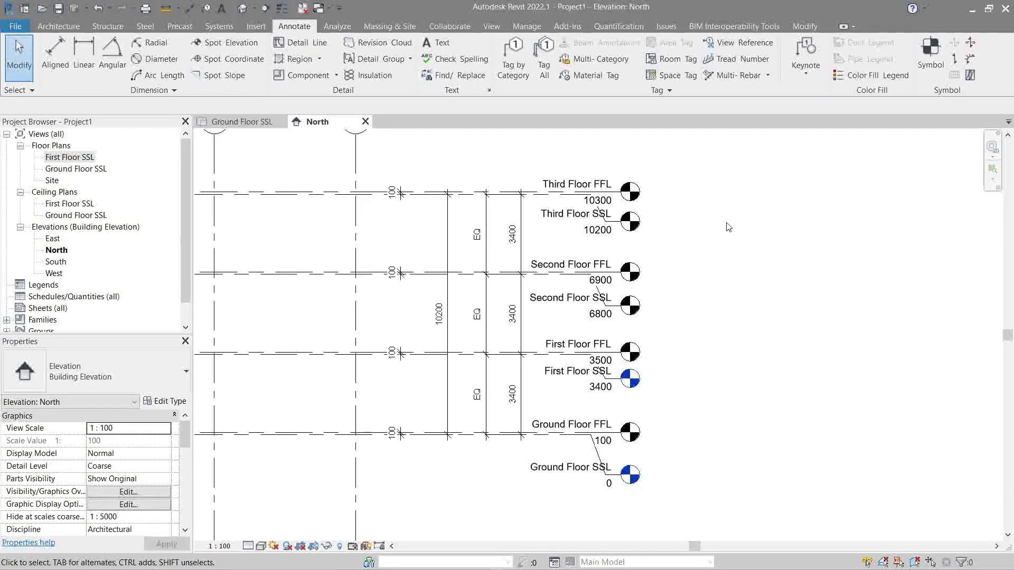
{"action": "left_click", "coordinate": [102, 11]}
Undo the SSL and FFL renames on the Third, Second and First Floor levels
{"action": "left_click", "coordinate": [102, 10]}
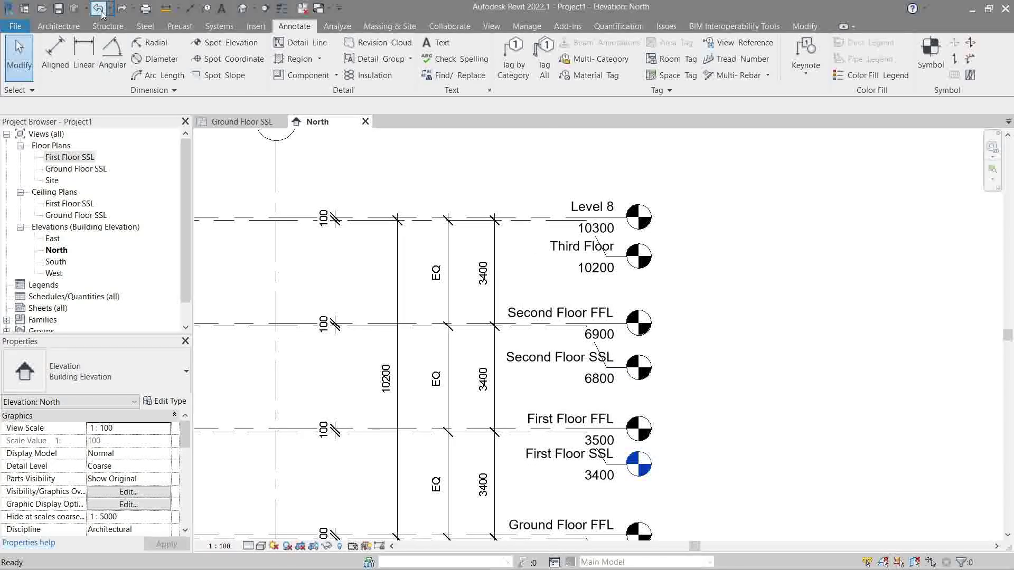
{"action": "left_click", "coordinate": [101, 11]}
{"action": "left_click", "coordinate": [101, 10]}
{"action": "left_click", "coordinate": [101, 11]}
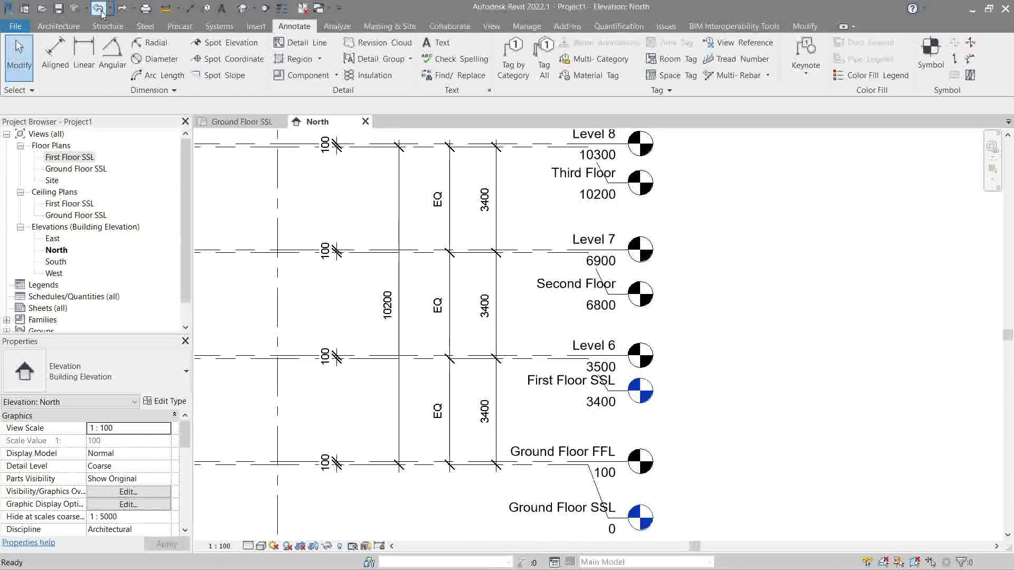
{"action": "left_click", "coordinate": [102, 10]}
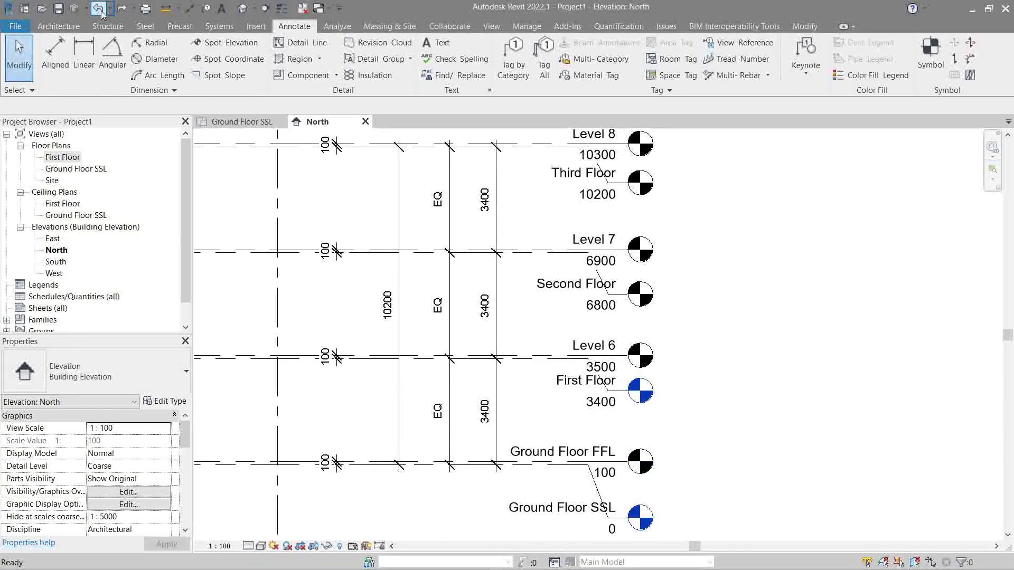
Undo the Level 6–8 height changes and the Ground Floor FFL edits, restoring Level 5
{"action": "left_click", "coordinate": [102, 10]}
{"action": "left_click", "coordinate": [101, 11]}
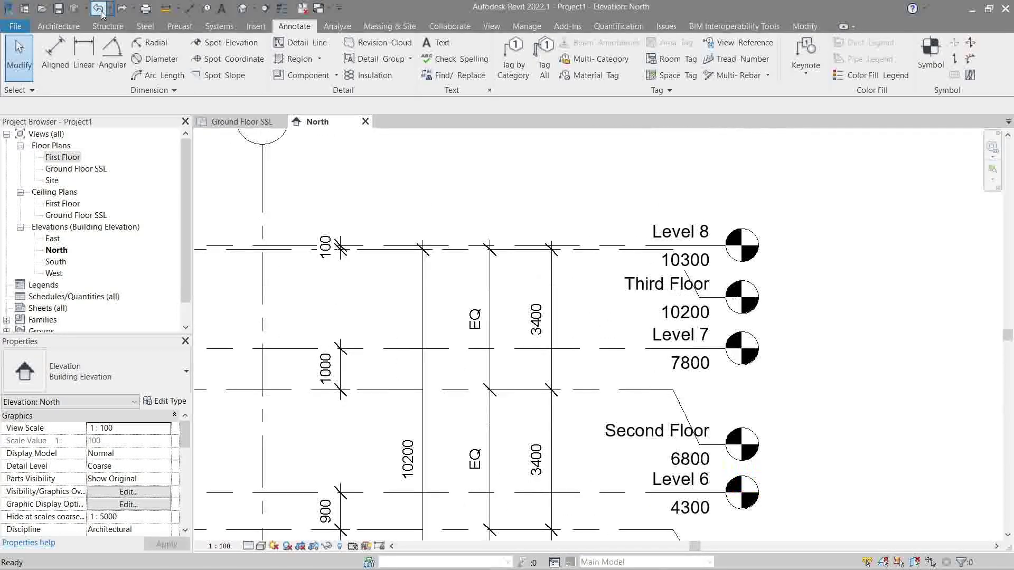
{"action": "left_click", "coordinate": [101, 11]}
{"action": "left_click", "coordinate": [102, 11]}
{"action": "left_click", "coordinate": [101, 11]}
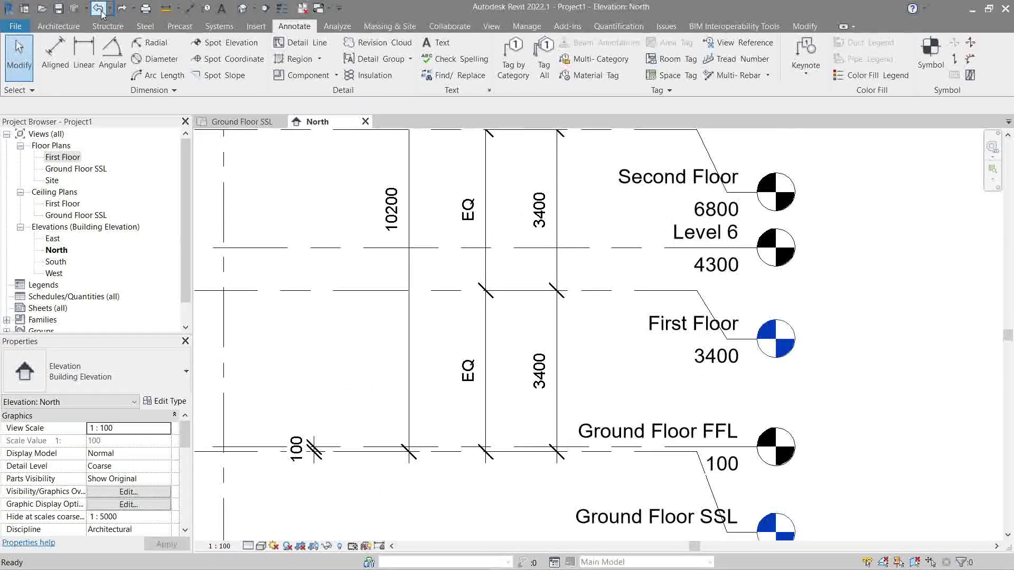
{"action": "left_click", "coordinate": [101, 10]}
{"action": "left_click", "coordinate": [101, 11]}
{"action": "left_click", "coordinate": [102, 11]}
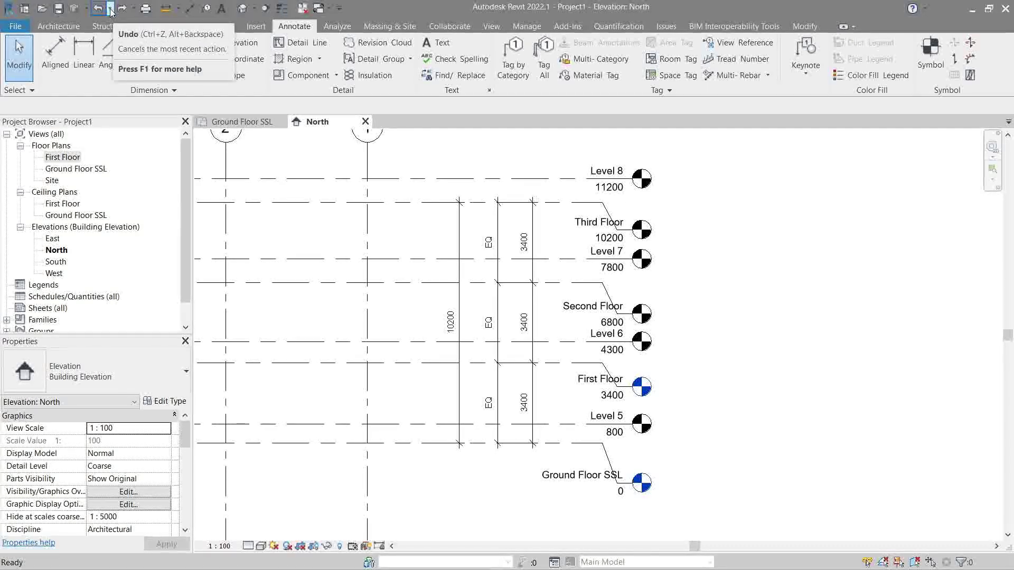
{"action": "left_click", "coordinate": [109, 9]}
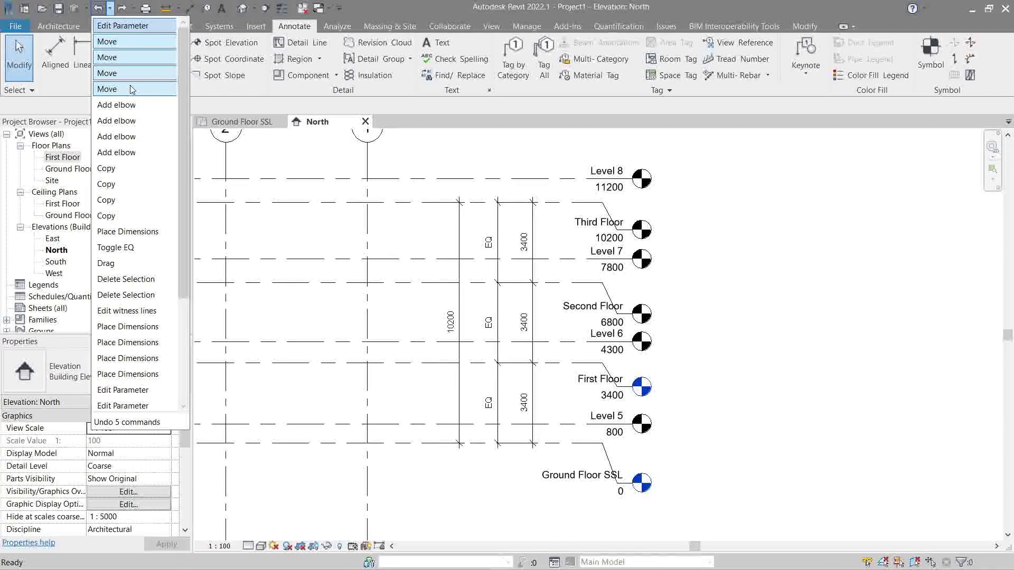
Undo nine then five more commands to remove Levels 5–8, and zoom out to grids 1 and 2
{"action": "left_click", "coordinate": [128, 158]}
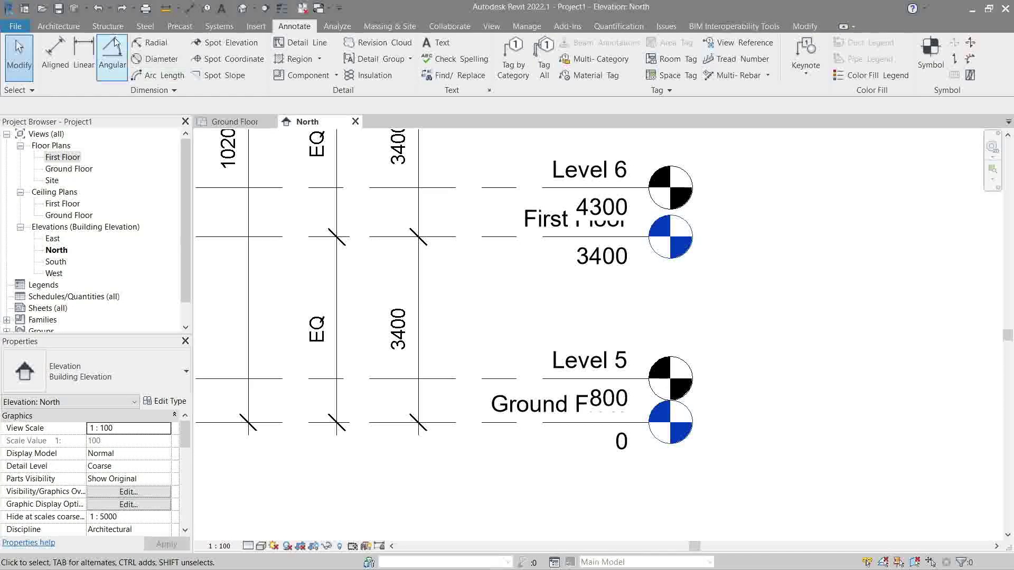
{"action": "left_click", "coordinate": [110, 8]}
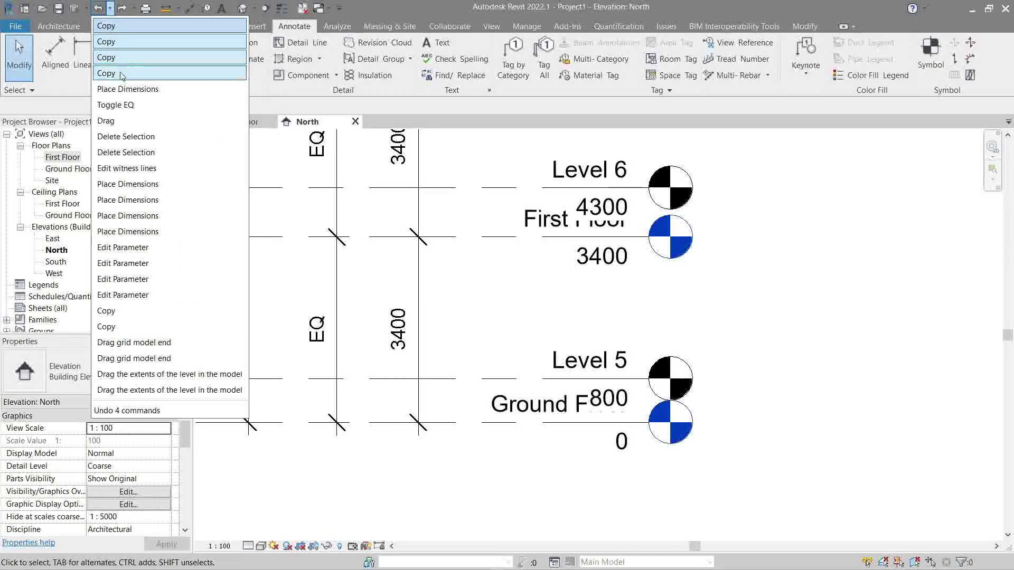
{"action": "left_click", "coordinate": [126, 89]}
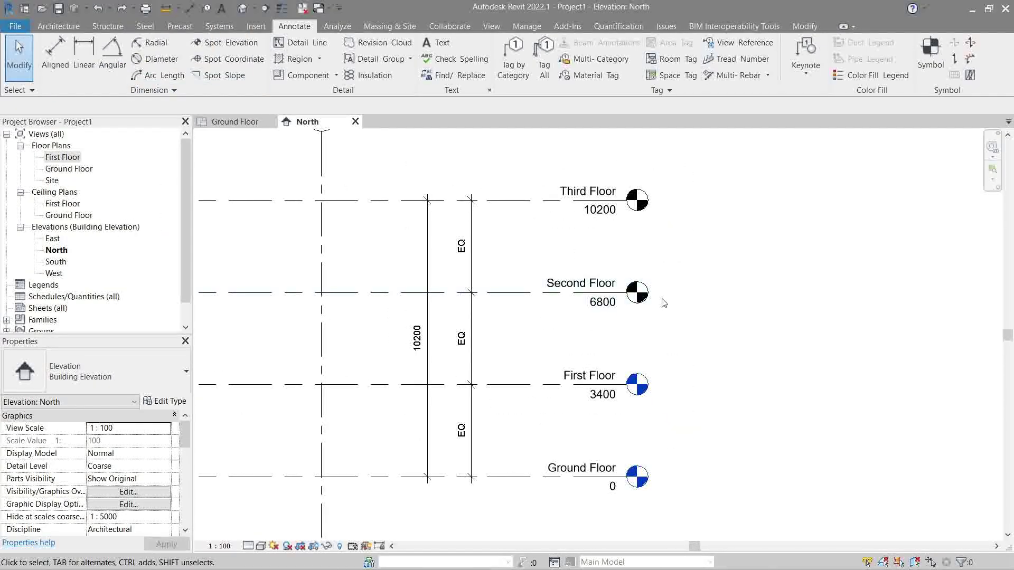
{"action": "middle_click_drag", "start_coordinate": [663, 307], "coordinate": [643, 302]}
{"action": "scroll", "coordinate": [644, 302], "scroll_direction": "down", "scroll_amount": 1}
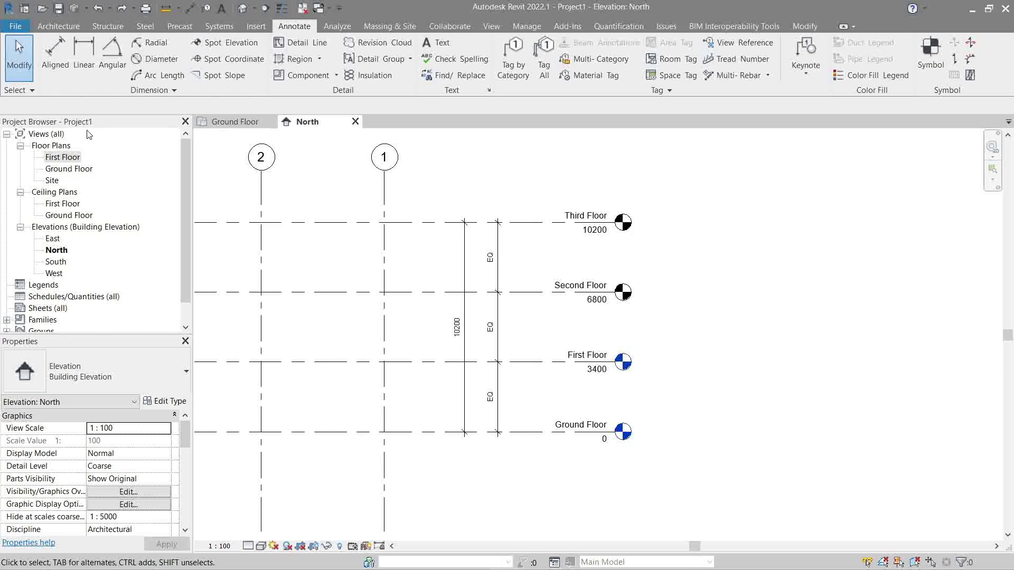
Float the Project Browser over the view, then expand and collapse Families and collapse Groups
{"action": "left_click_drag", "start_coordinate": [87, 123], "coordinate": [783, 145]}
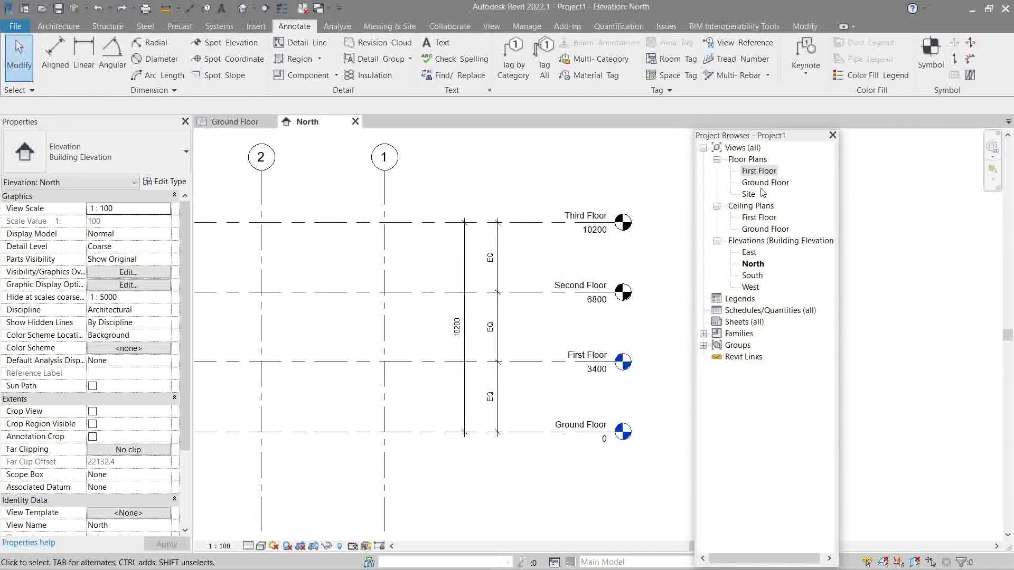
{"action": "left_click", "coordinate": [704, 152]}
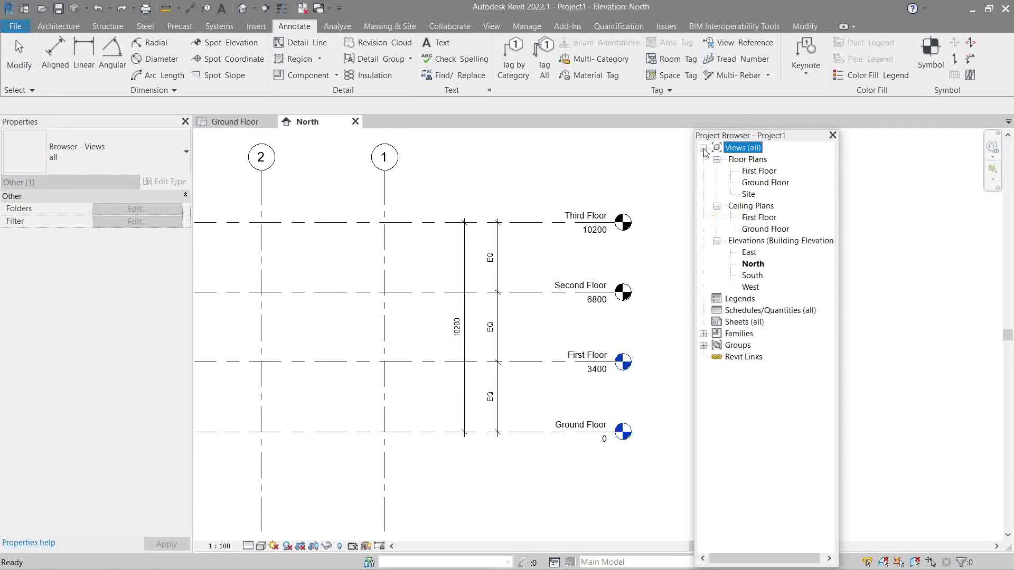
{"action": "left_click", "coordinate": [757, 311]}
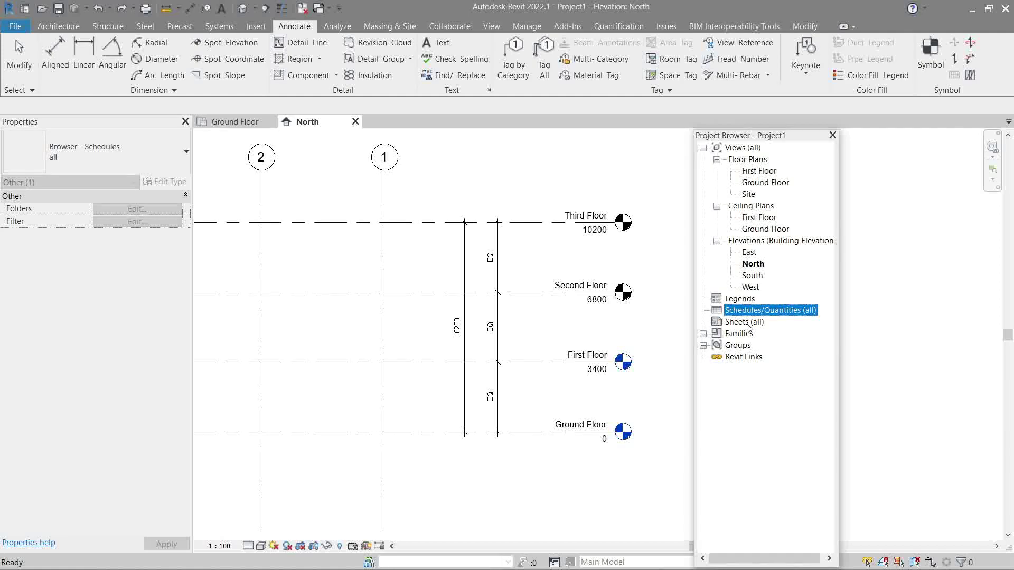
{"action": "left_click", "coordinate": [703, 334]}
{"action": "scroll", "coordinate": [709, 206], "scroll_direction": "up", "scroll_amount": 2}
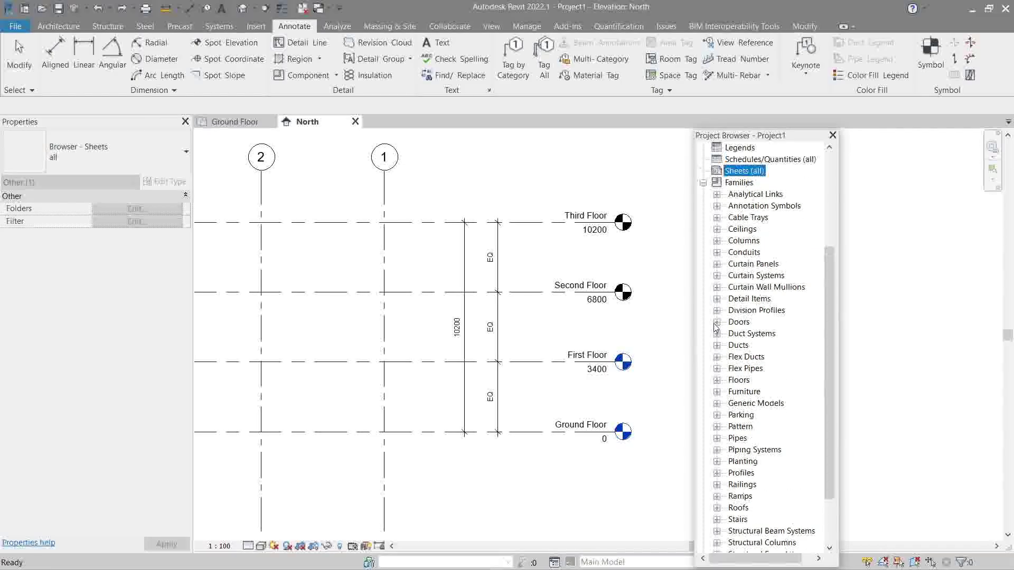
{"action": "left_click", "coordinate": [702, 194]}
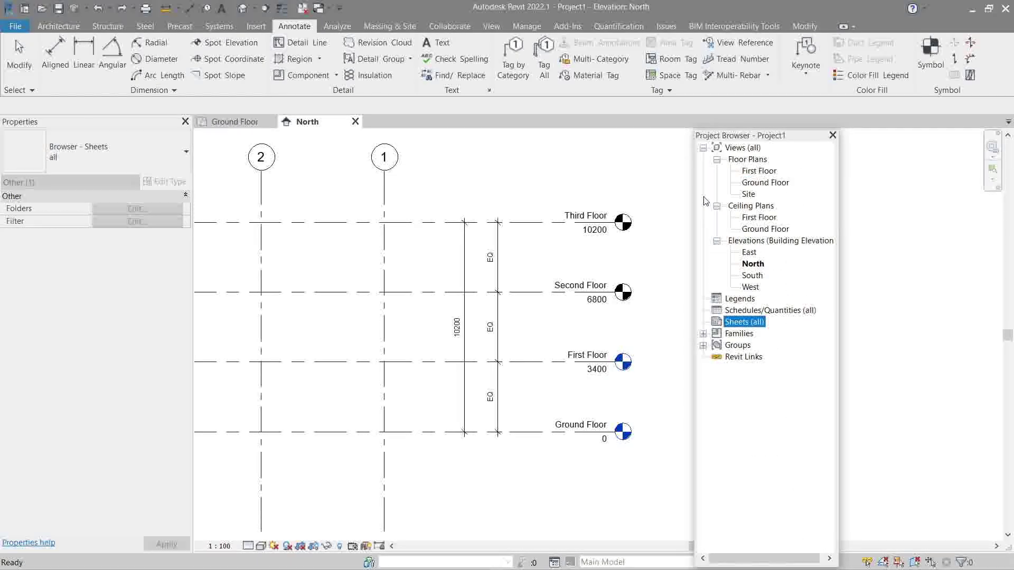
{"action": "left_click", "coordinate": [703, 346]}
Select the Legends through Revit Links nodes, then move the floating browser slightly right
{"action": "left_click", "coordinate": [740, 298]}
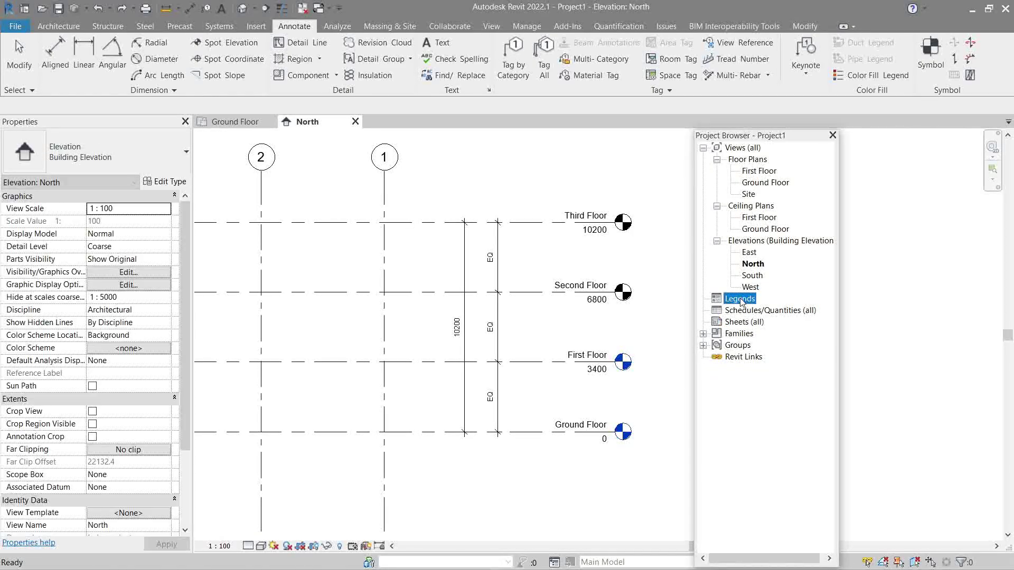
{"action": "left_click", "coordinate": [743, 311]}
{"action": "left_click", "coordinate": [743, 322]}
{"action": "left_click", "coordinate": [744, 334]}
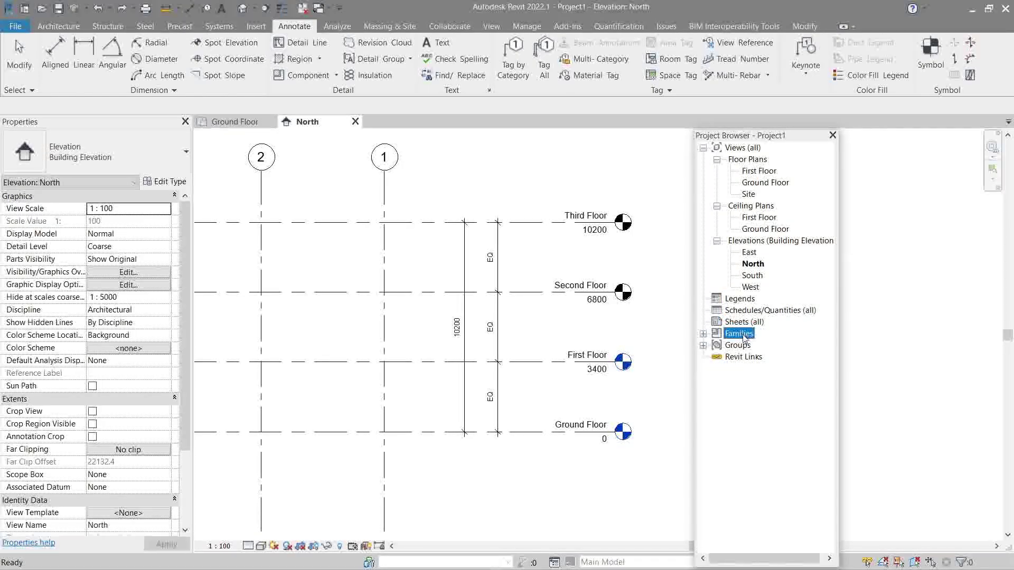
{"action": "left_click", "coordinate": [738, 345]}
{"action": "left_click", "coordinate": [746, 357]}
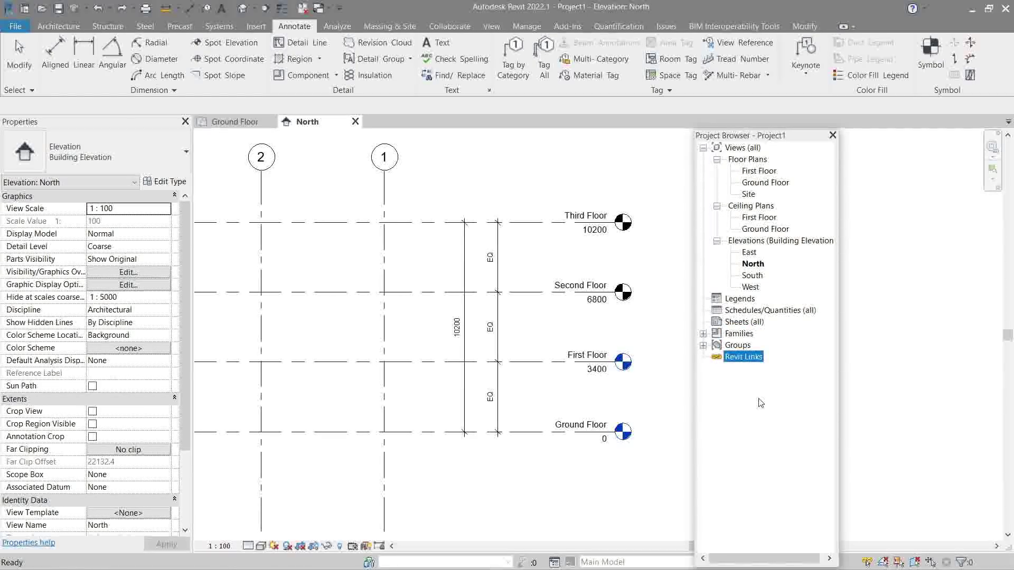
{"action": "left_click_drag", "start_coordinate": [767, 141], "coordinate": [806, 159]}
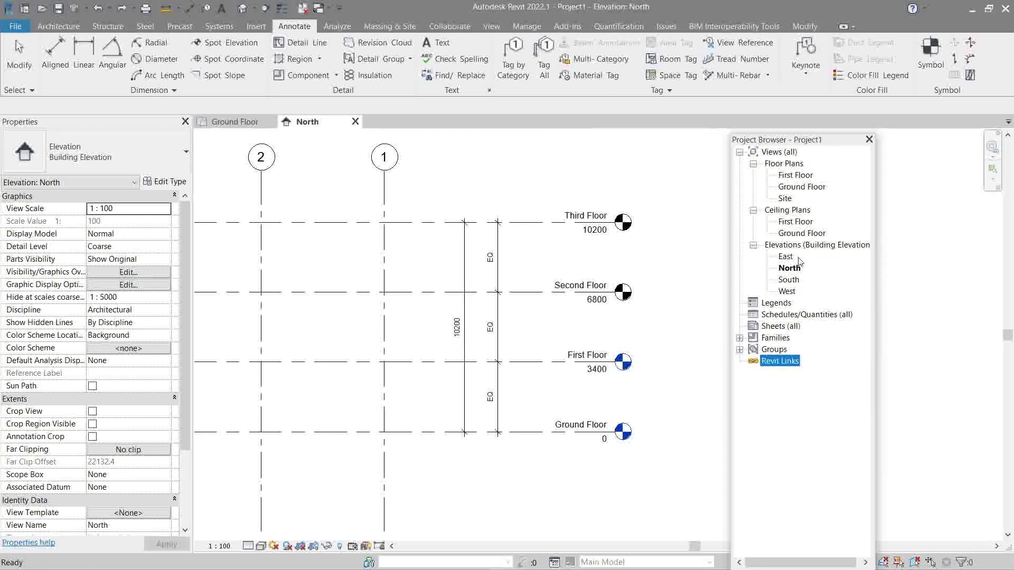